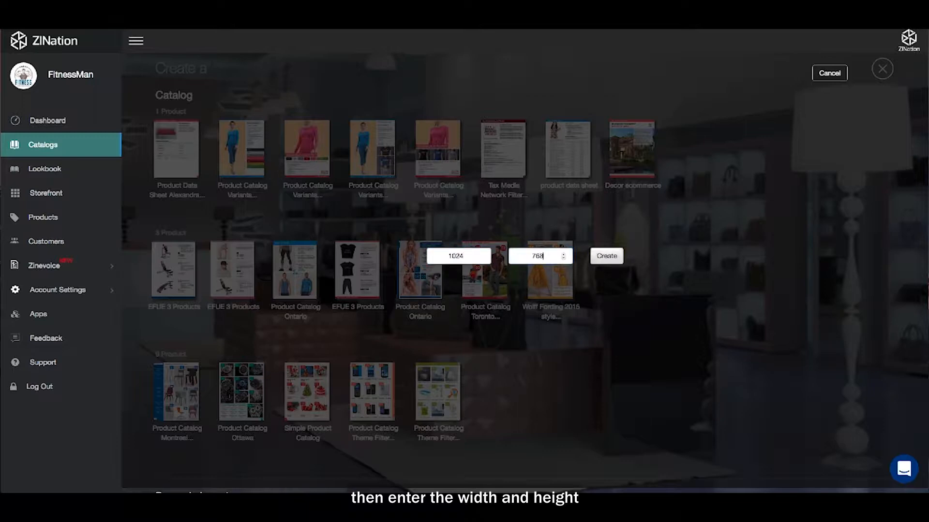
# Create the blank layout at 1024 by 768 and set its title to "Home GYM"
pyautogui.click(607, 256)
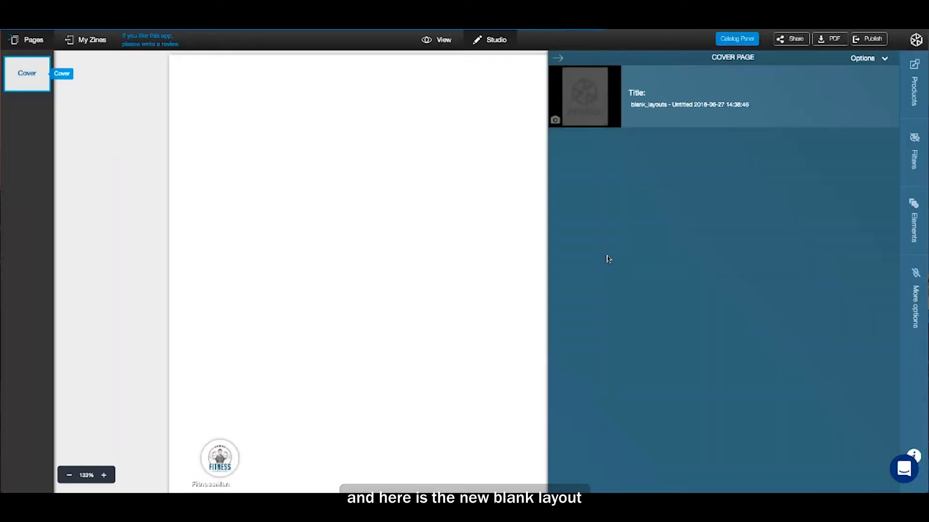
pyautogui.click(660, 105)
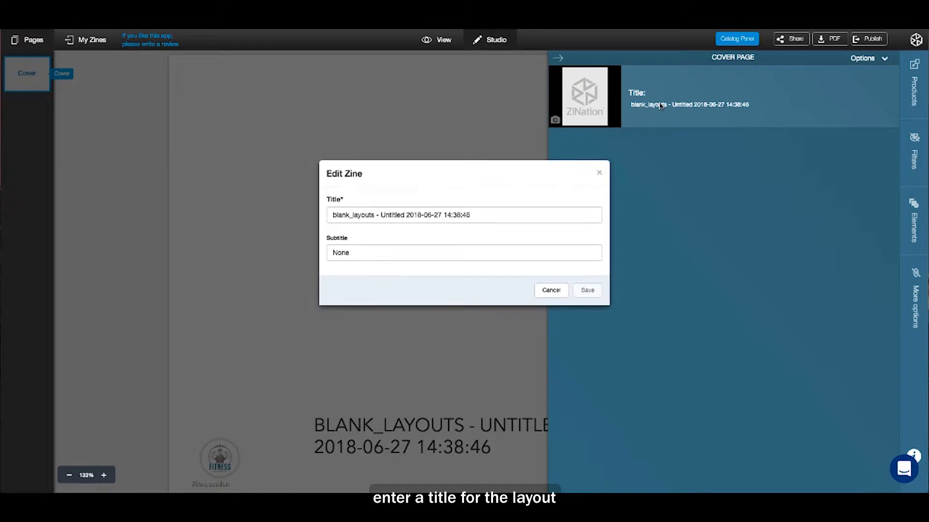
pyautogui.click(476, 210)
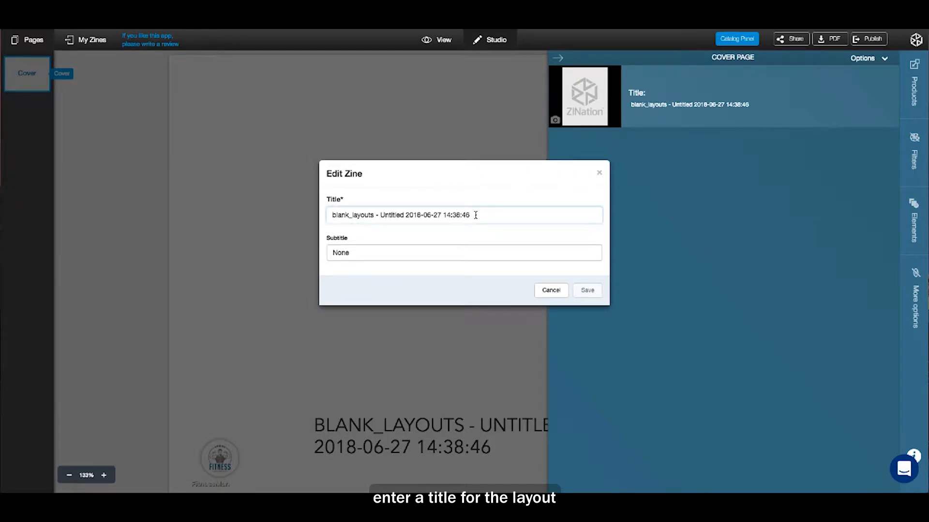
pyautogui.tripleClick(475, 215)
pyautogui.write('Home GYM')
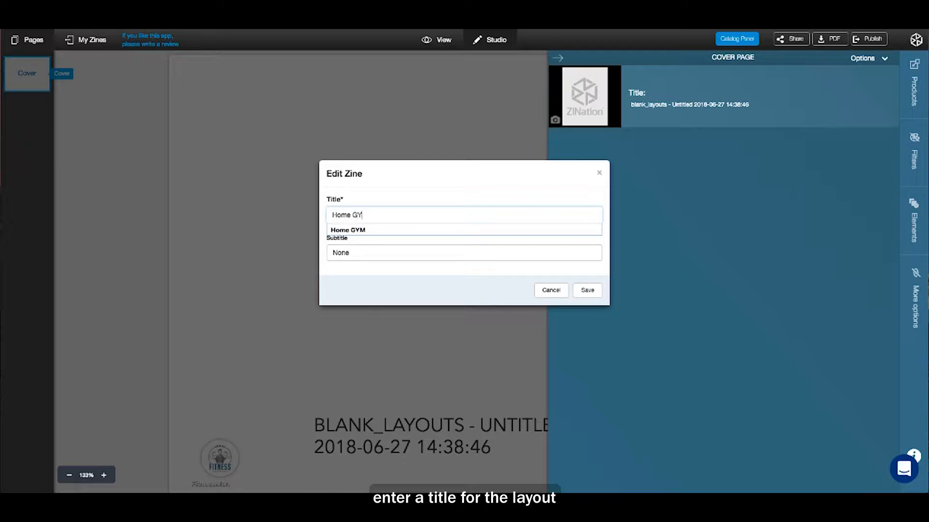
pyautogui.click(576, 290)
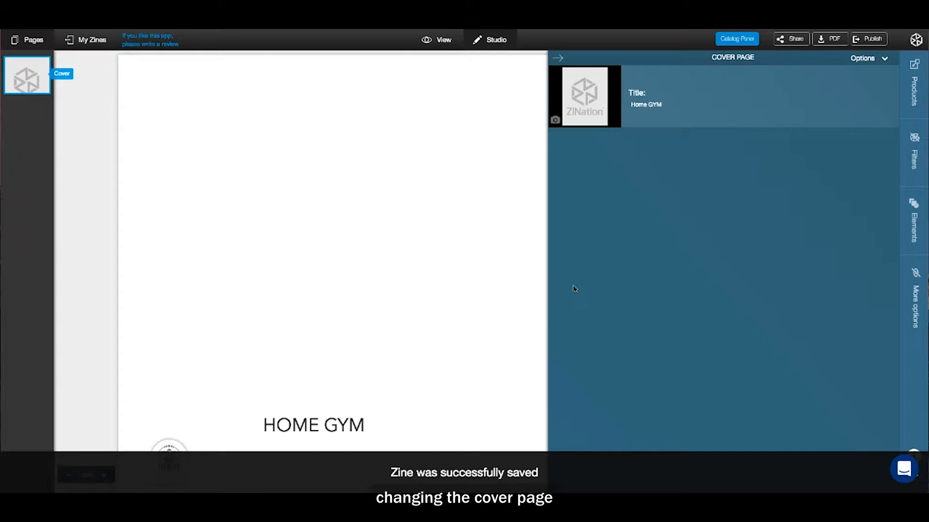
# Place the uploaded photo of the man holding out a dumbbell on the cover page
pyautogui.click(558, 57)
pyautogui.click(914, 224)
pyautogui.click(774, 188)
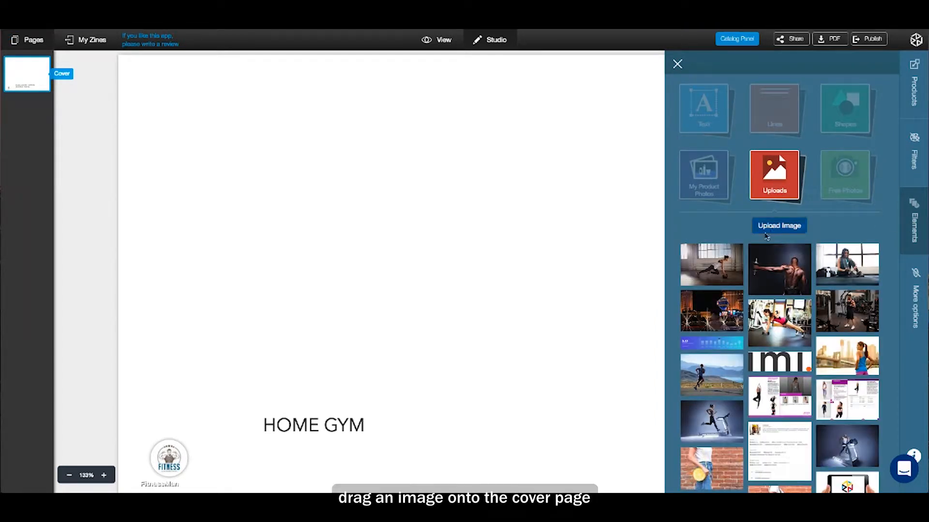
pyautogui.moveTo(782, 275); pyautogui.dragTo(196, 138)
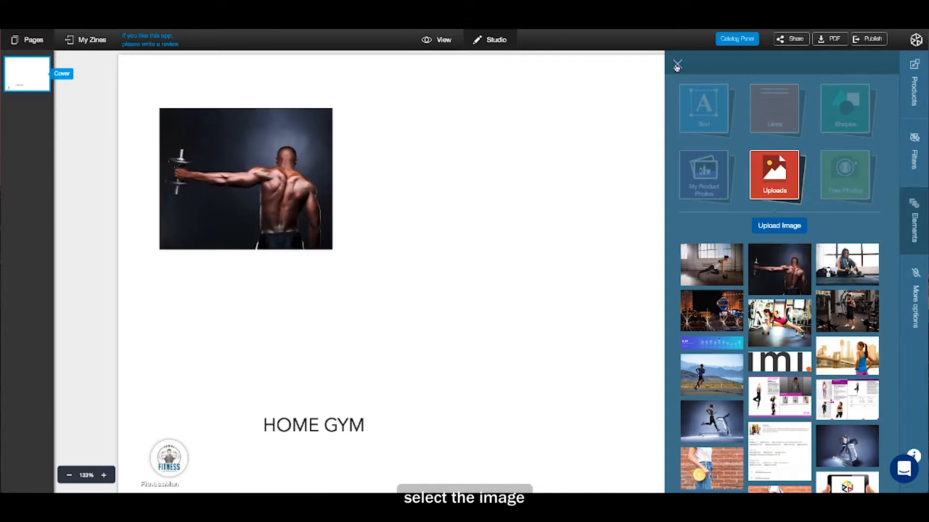
pyautogui.click(677, 65)
# Move the dumbbell photo to the cover's upper-left corner and enlarge it to fill the page width
pyautogui.click(287, 193)
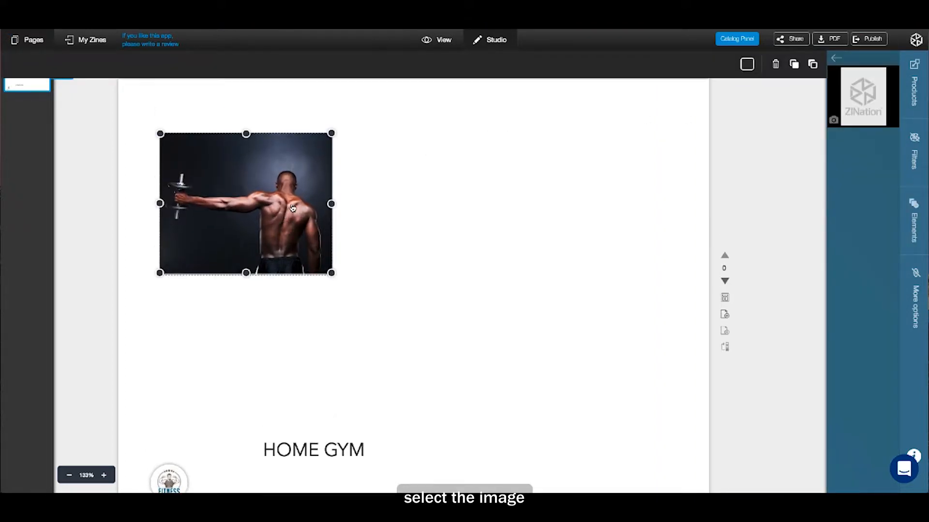
pyautogui.moveTo(289, 210); pyautogui.dragTo(248, 155)
pyautogui.moveTo(291, 218); pyautogui.dragTo(808, 493)
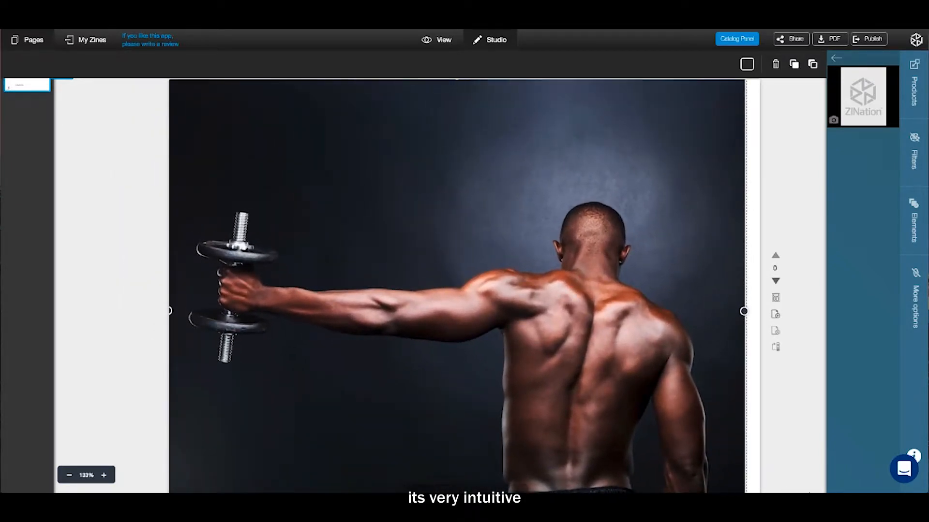
pyautogui.scroll(-1, 655, 365)
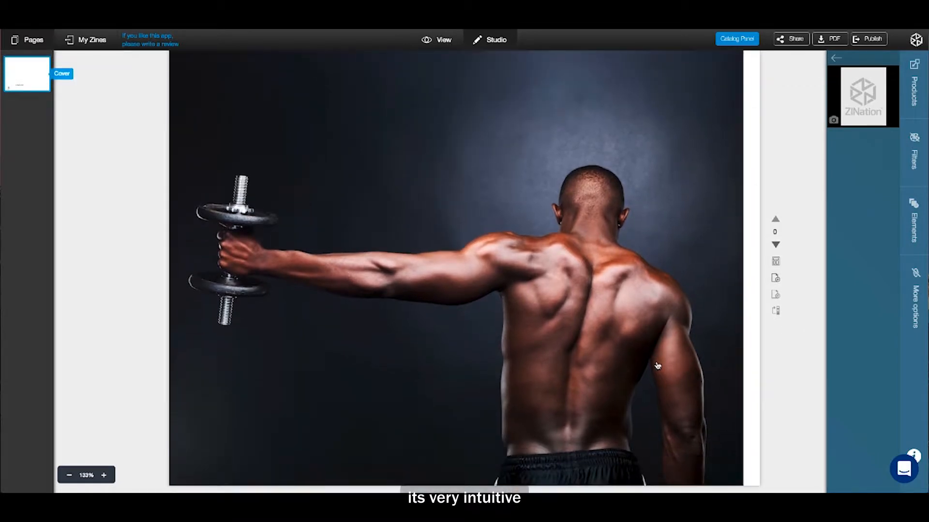
pyautogui.moveTo(667, 358); pyautogui.dragTo(667, 336)
pyautogui.moveTo(742, 477); pyautogui.dragTo(759, 488)
pyautogui.scroll(1, 676, 379)
pyautogui.scroll(-1, 676, 378)
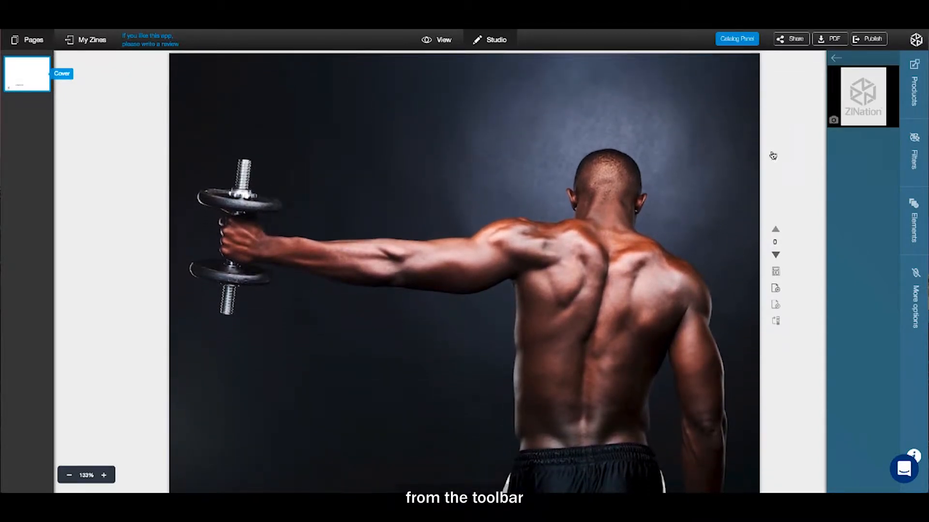
# Send the cover photo to the back, followed by the translucent background box behind the title
pyautogui.click(731, 180)
pyautogui.click(813, 64)
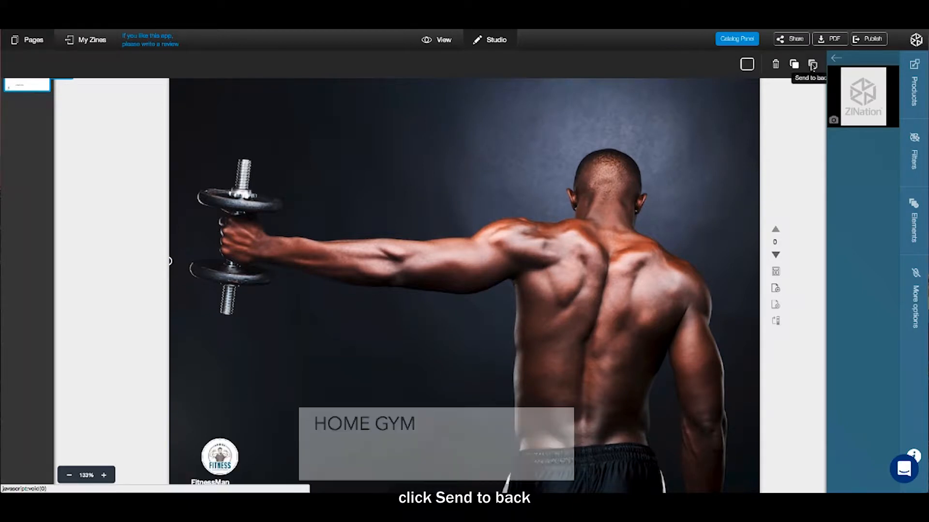
pyautogui.click(791, 370)
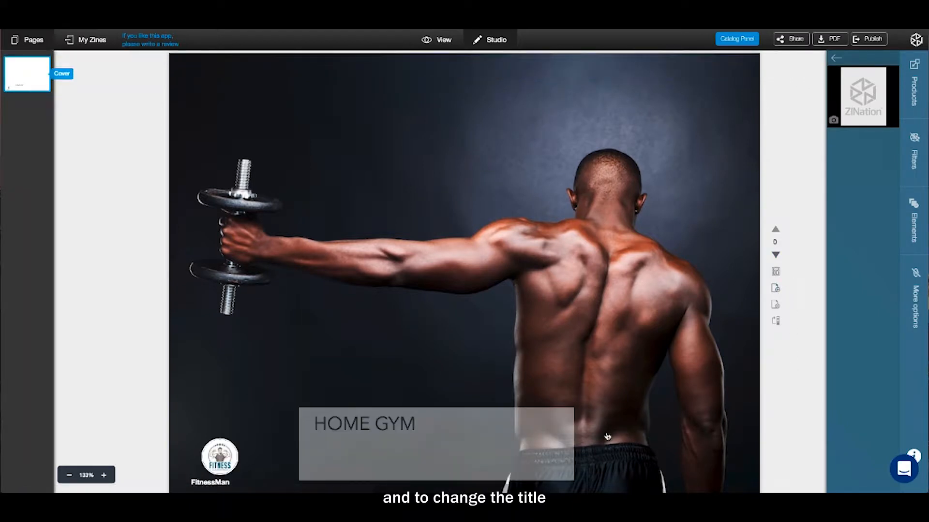
pyautogui.click(562, 438)
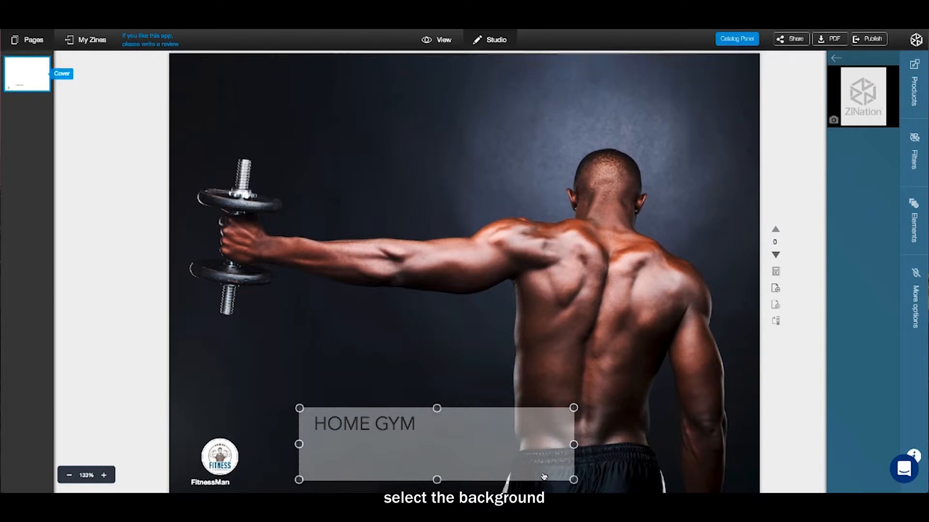
pyautogui.click(812, 64)
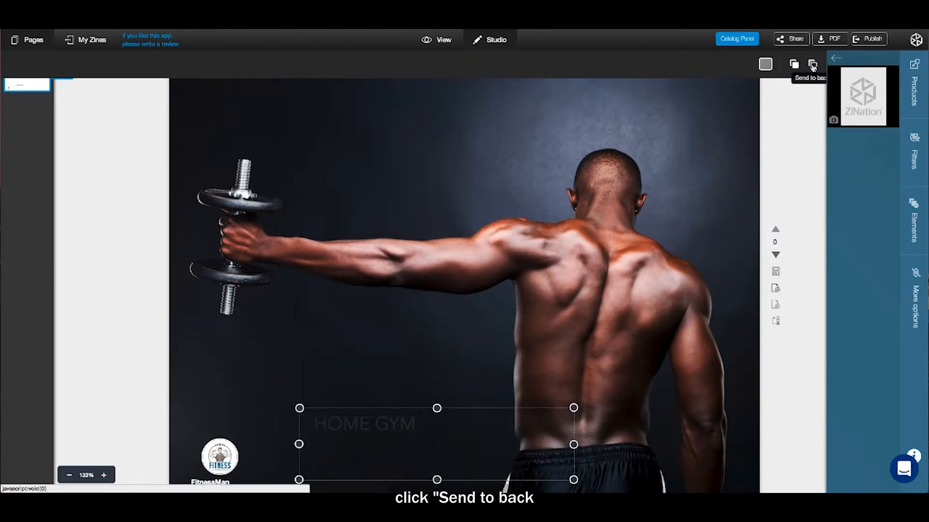
pyautogui.click(776, 425)
# Resize the HOME GYM title's text box on the cover, making it narrower and slightly taller
pyautogui.click(401, 429)
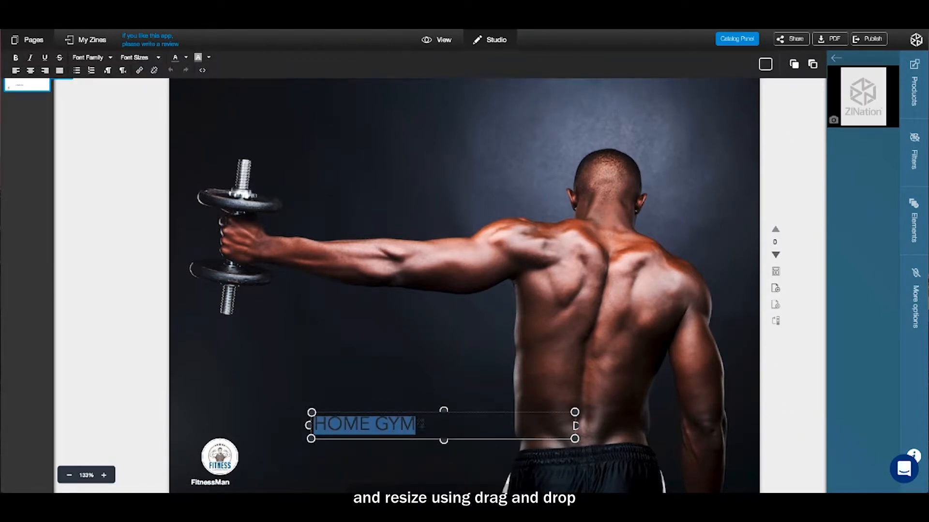
pyautogui.moveTo(575, 425); pyautogui.dragTo(483, 426)
pyautogui.click(483, 443)
pyautogui.click(416, 429)
pyautogui.moveTo(399, 457); pyautogui.dragTo(399, 459)
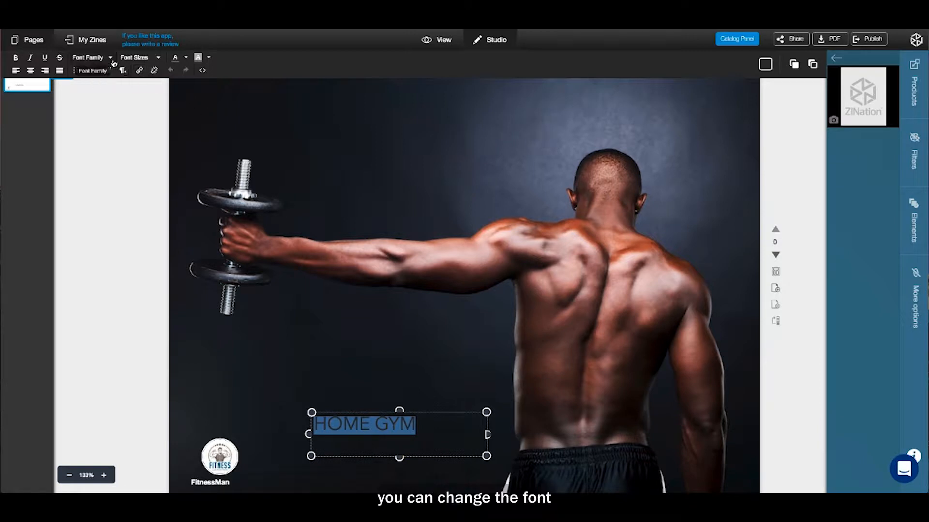
# Format the HOME GYM title as centred Arial Black at 36pt and widen its box to fit one line
pyautogui.click(110, 57)
pyautogui.click(102, 101)
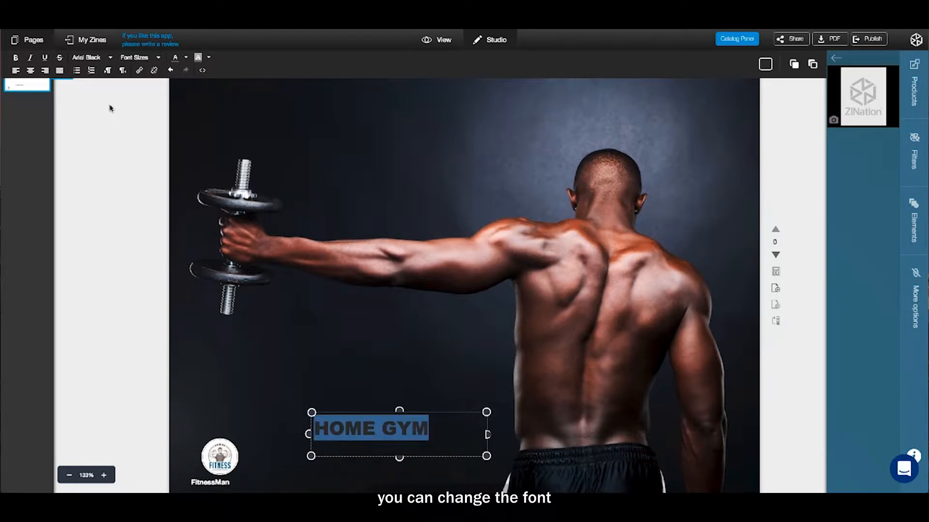
pyautogui.click(155, 58)
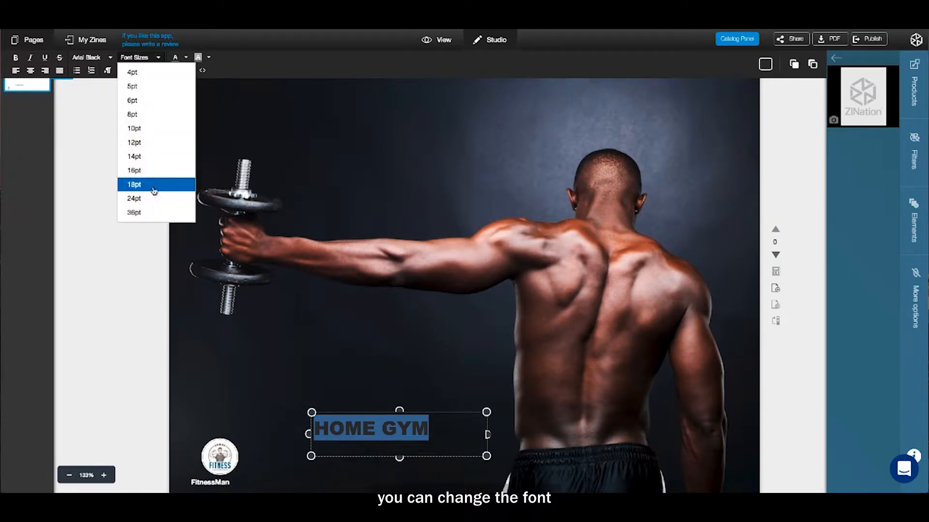
pyautogui.click(147, 212)
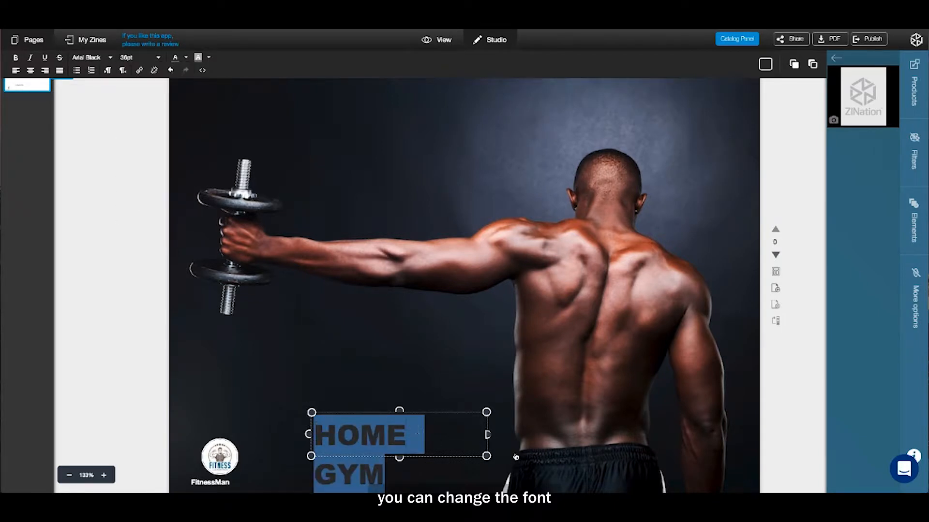
pyautogui.moveTo(488, 434)
pyautogui.mouseDown()
pyautogui.moveTo(525, 435)
pyautogui.moveTo(504, 434)
pyautogui.mouseUp()
pyautogui.click(31, 71)
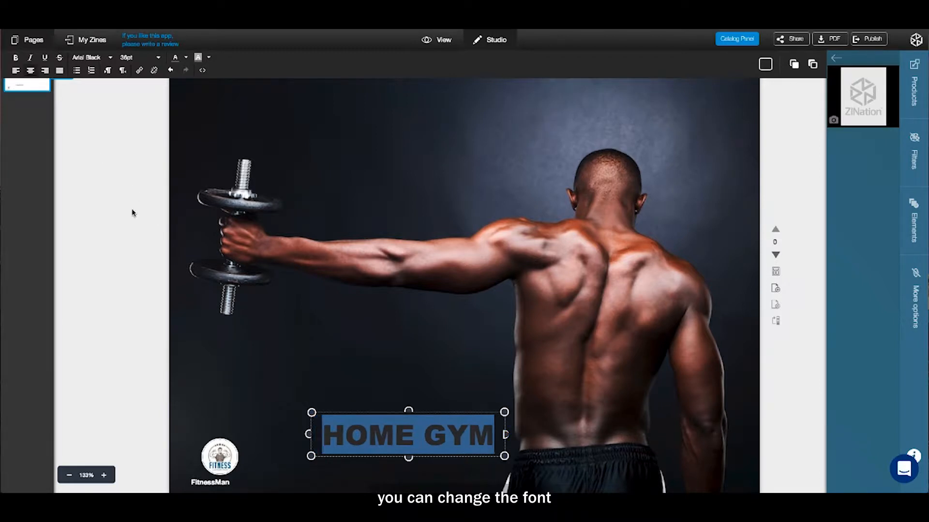
# Move the HOME GYM title up to the dark area above the man's outstretched arm
pyautogui.click(132, 211)
pyautogui.click(392, 433)
pyautogui.moveTo(393, 409); pyautogui.dragTo(370, 160)
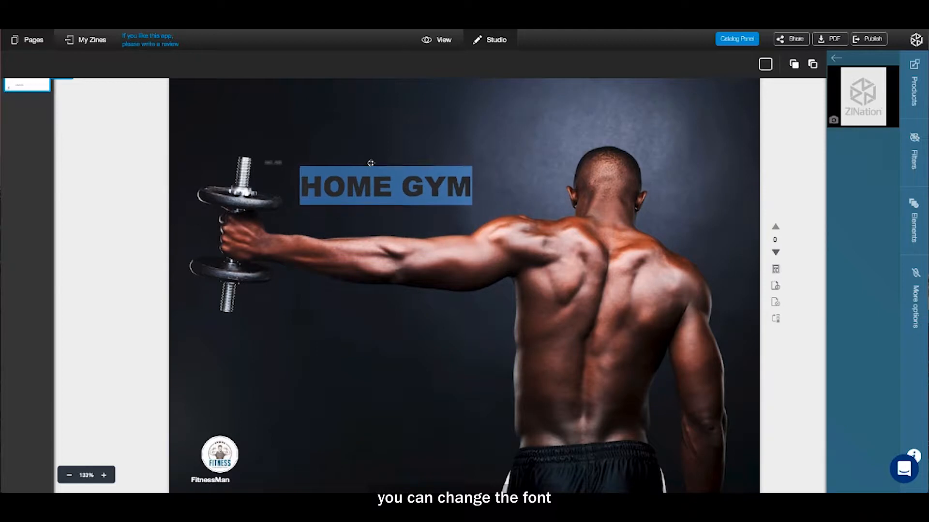
# Change the HOME GYM title's text color to white
pyautogui.click(343, 185)
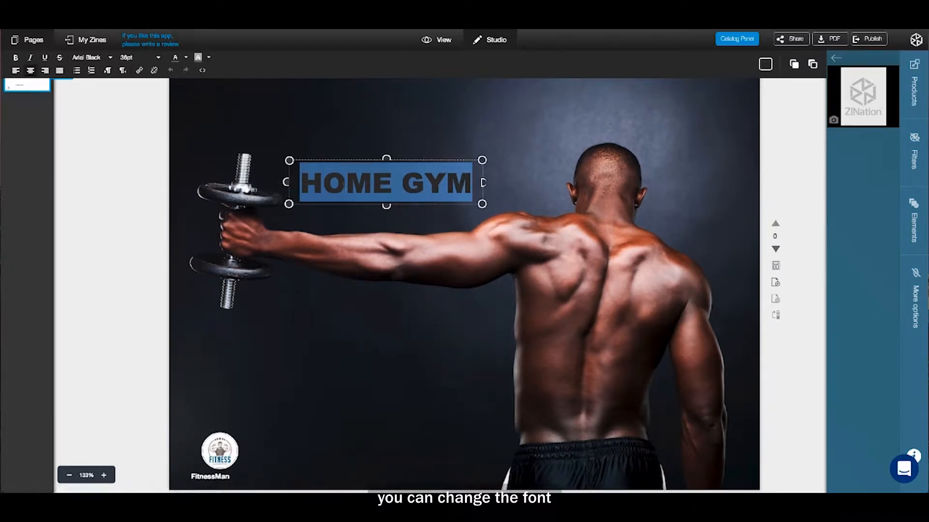
pyautogui.click(186, 57)
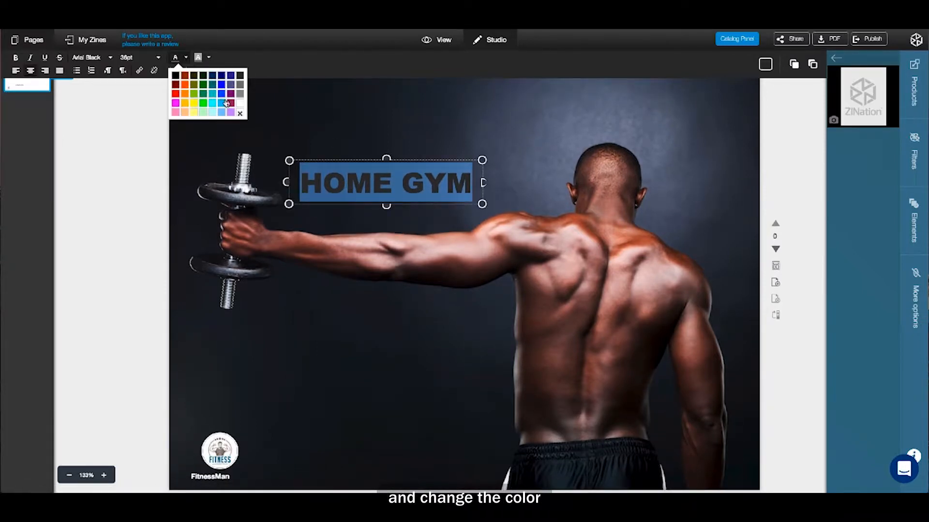
pyautogui.click(241, 106)
pyautogui.click(141, 160)
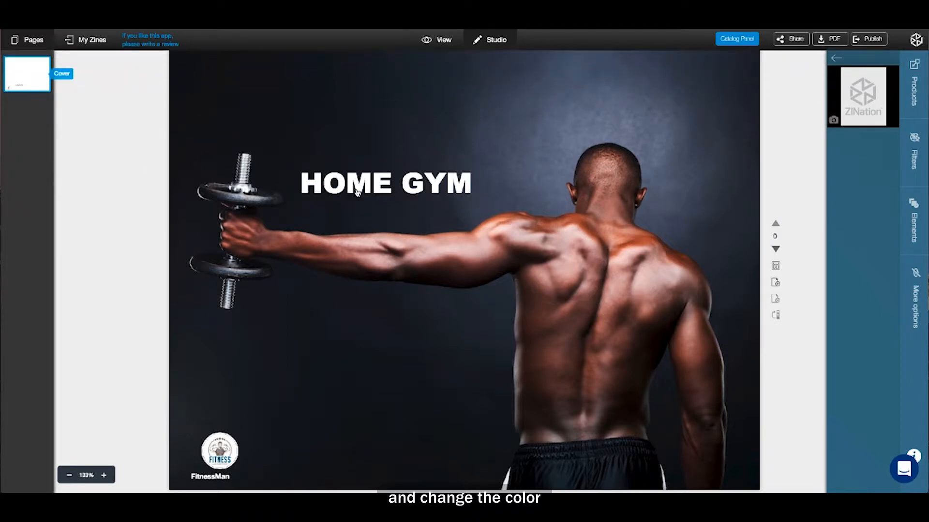
# Add a blank page after the cover and open it for editing
pyautogui.scroll(-1, 440, 214)
pyautogui.scroll(1, 440, 215)
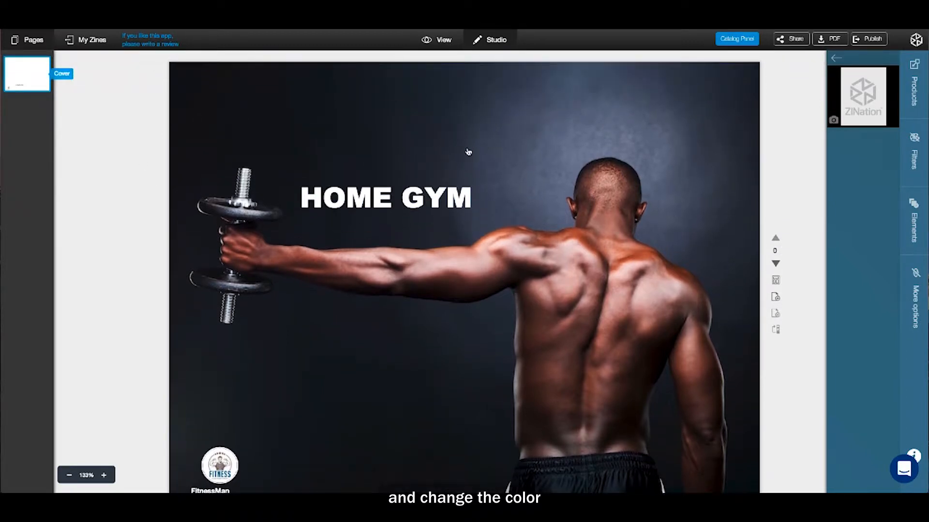
pyautogui.scroll(-1, 469, 152)
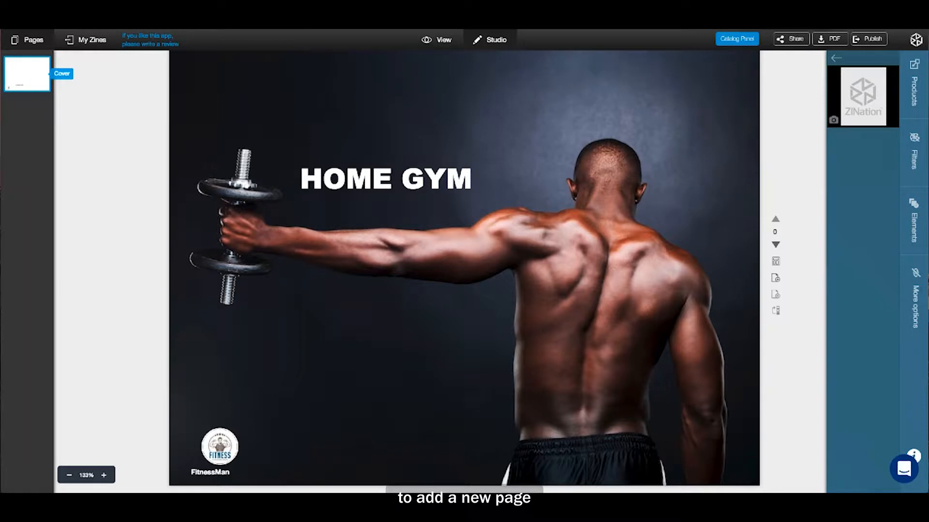
pyautogui.scroll(1, 716, 282)
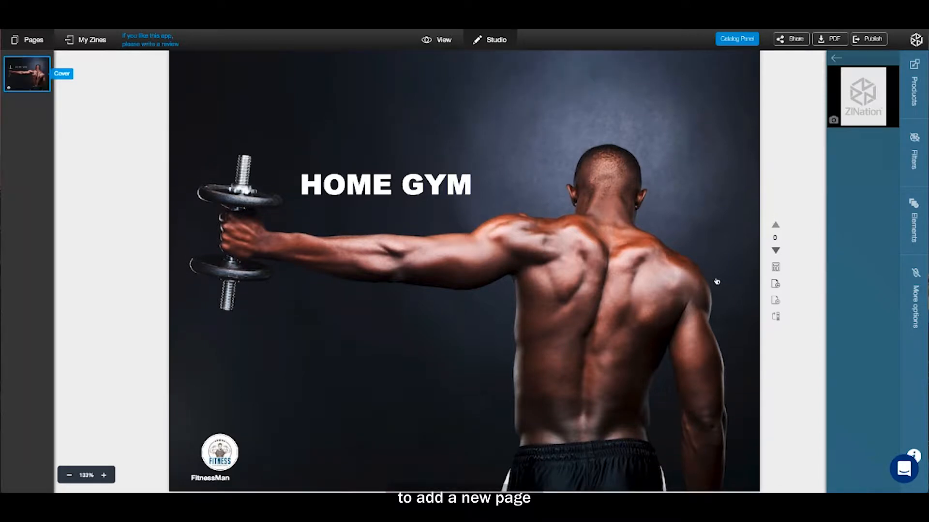
pyautogui.click(775, 285)
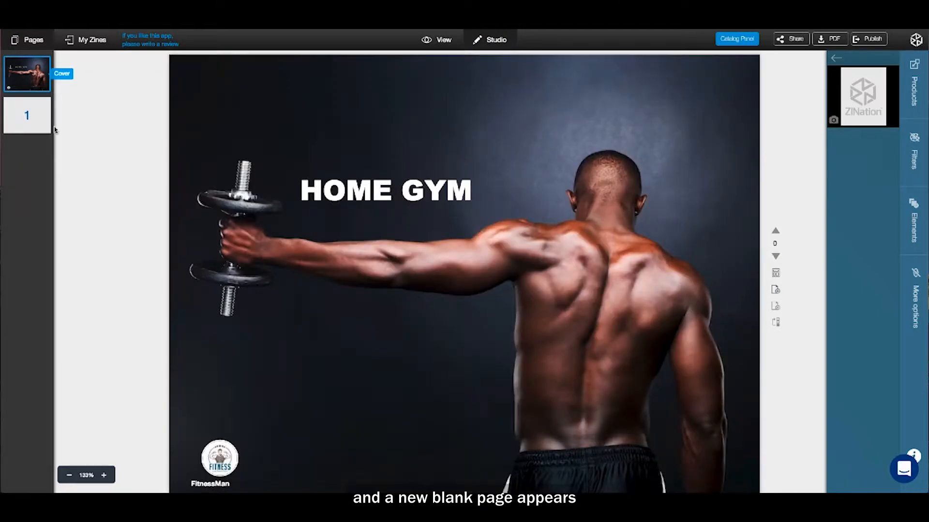
pyautogui.click(48, 122)
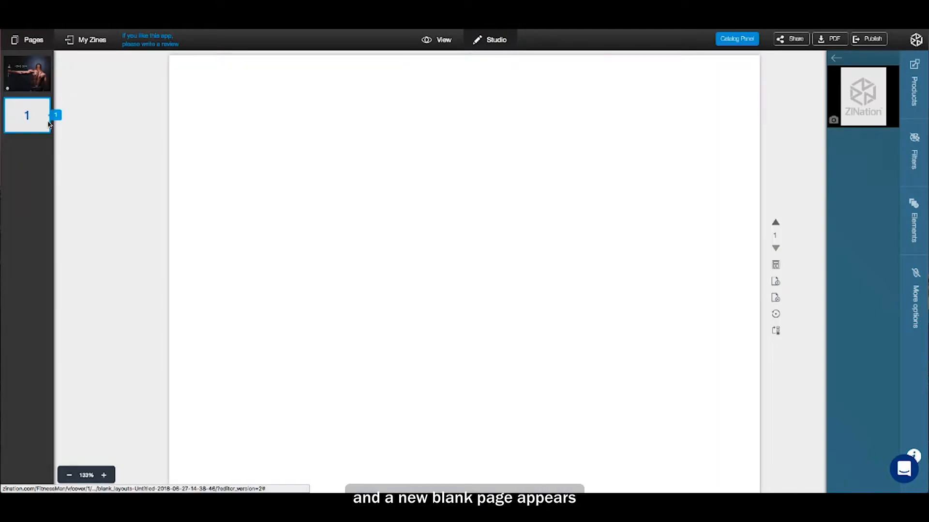
# Place the public product layout with the blue men's cotton T-shirt near page 1's upper-left corner and select the placed product
pyautogui.click(913, 222)
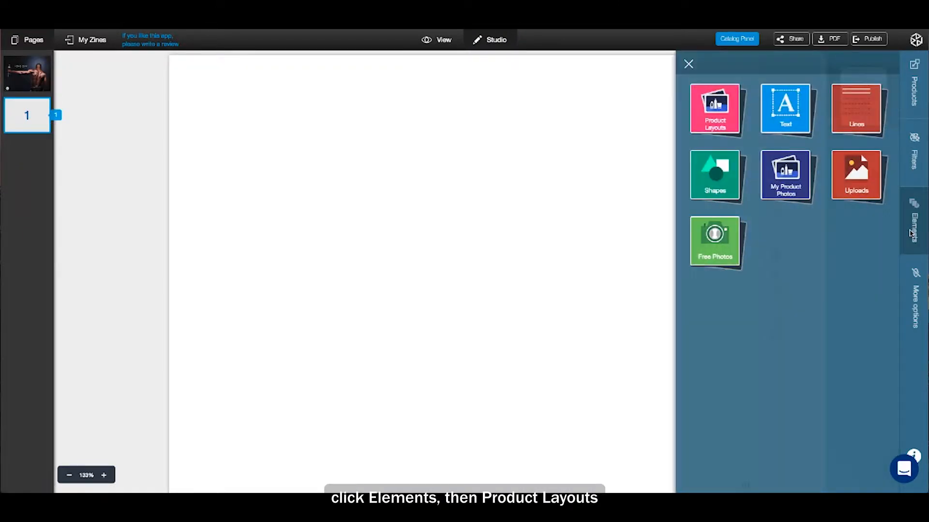
pyautogui.click(701, 110)
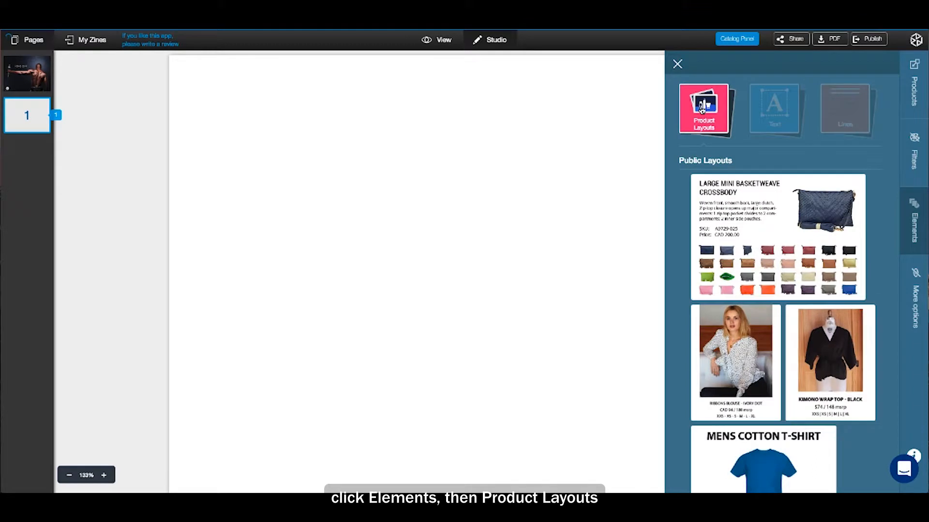
pyautogui.scroll(-10, 782, 240)
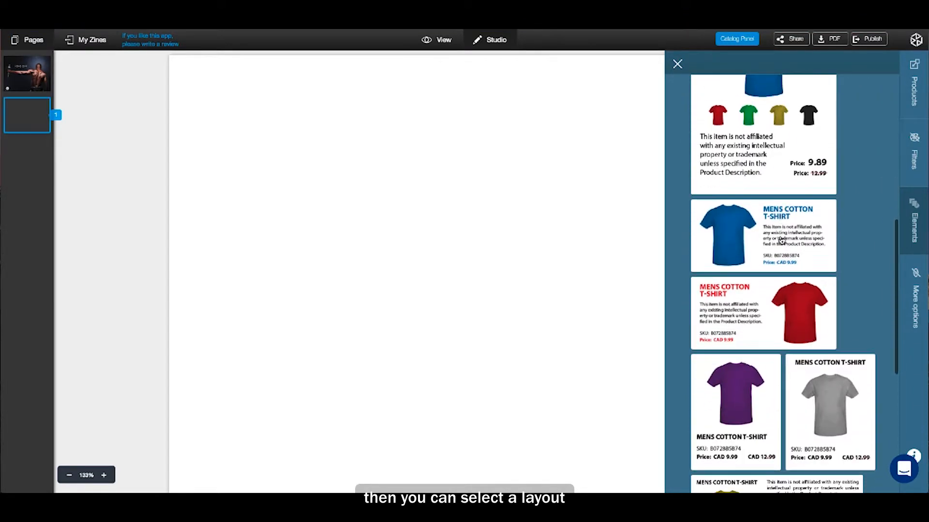
pyautogui.moveTo(785, 240); pyautogui.dragTo(245, 157)
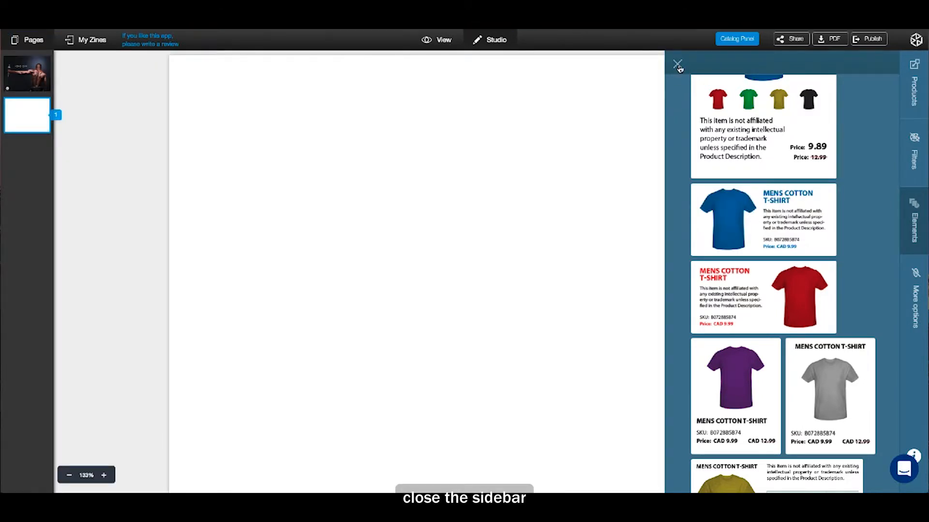
pyautogui.click(678, 66)
pyautogui.click(244, 162)
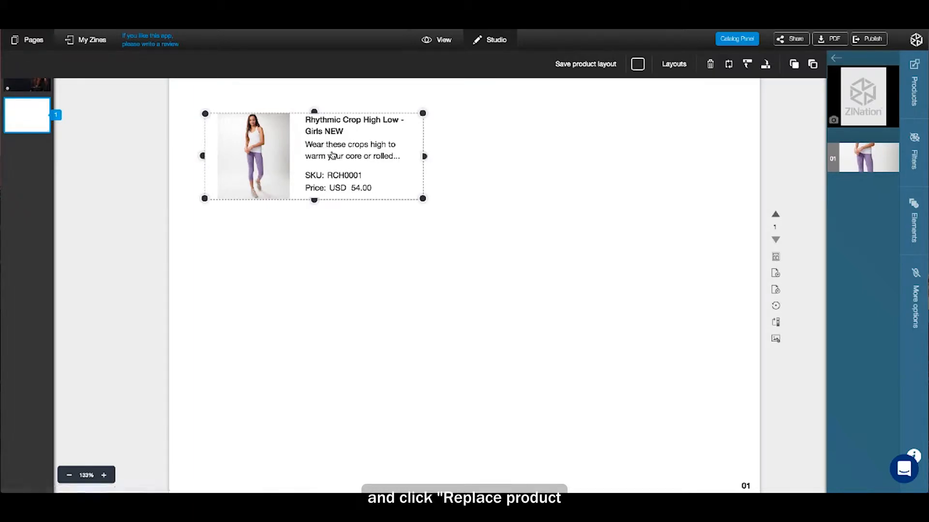
# Replace the placed product with the MagneTrainer-ER Mini Exercise Bike Arm
pyautogui.click(270, 154)
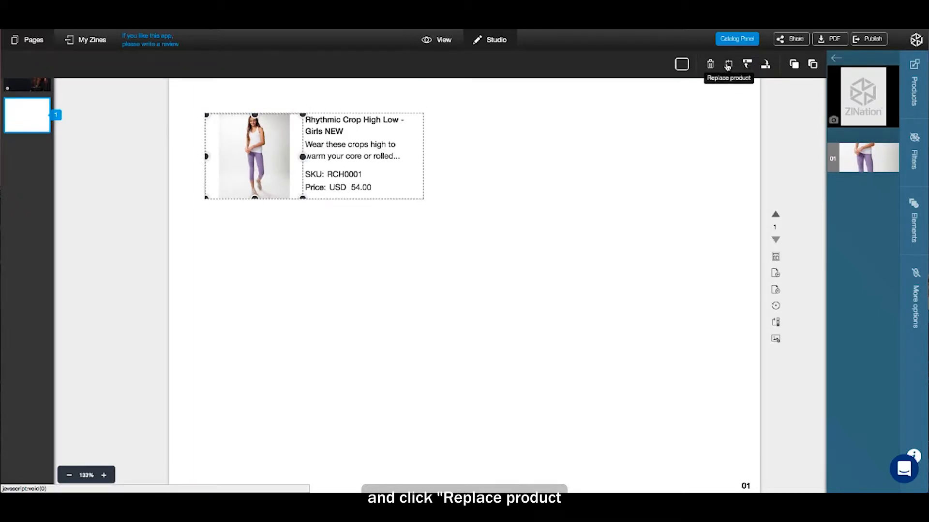
pyautogui.click(727, 65)
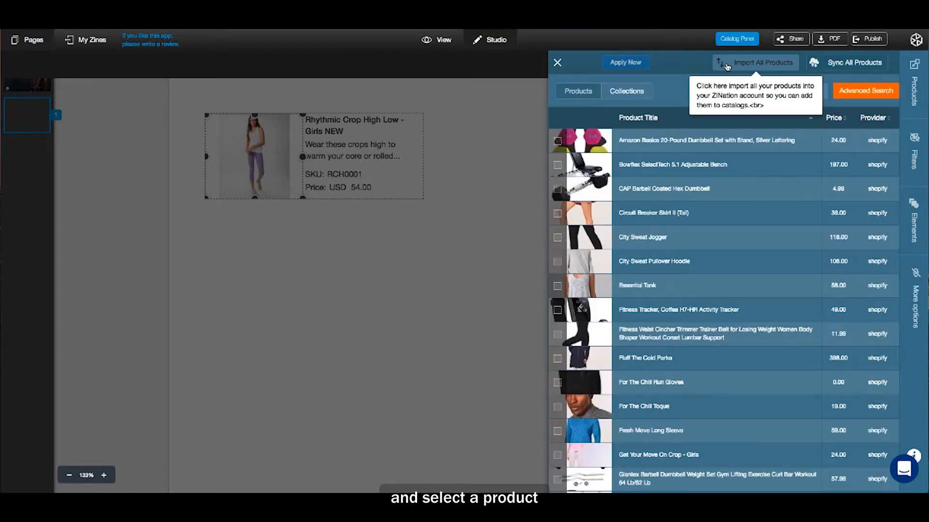
pyautogui.scroll(-15, 607, 214)
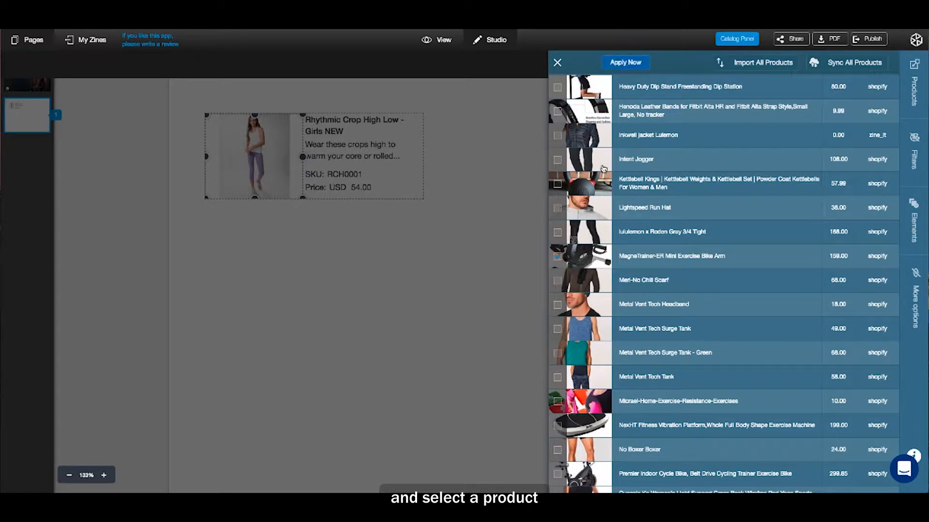
pyautogui.click(631, 63)
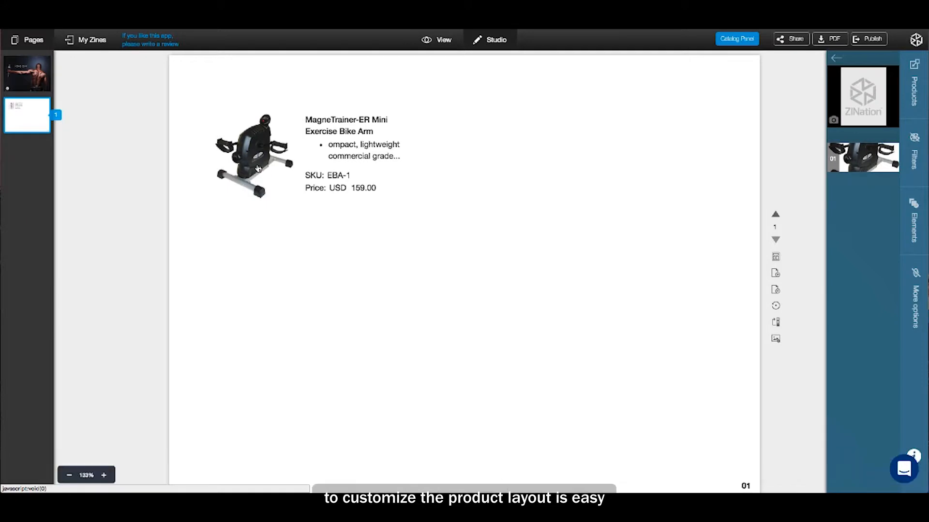
# Enlarge the exercise bike's product layout by extending its bottom edge downward and its outer edge further across the page
pyautogui.click(258, 168)
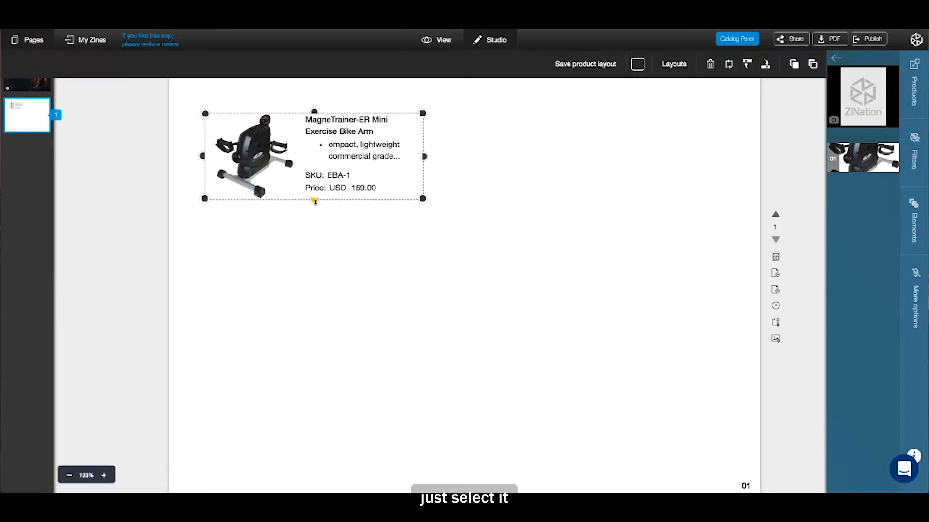
pyautogui.moveTo(314, 201); pyautogui.dragTo(314, 217)
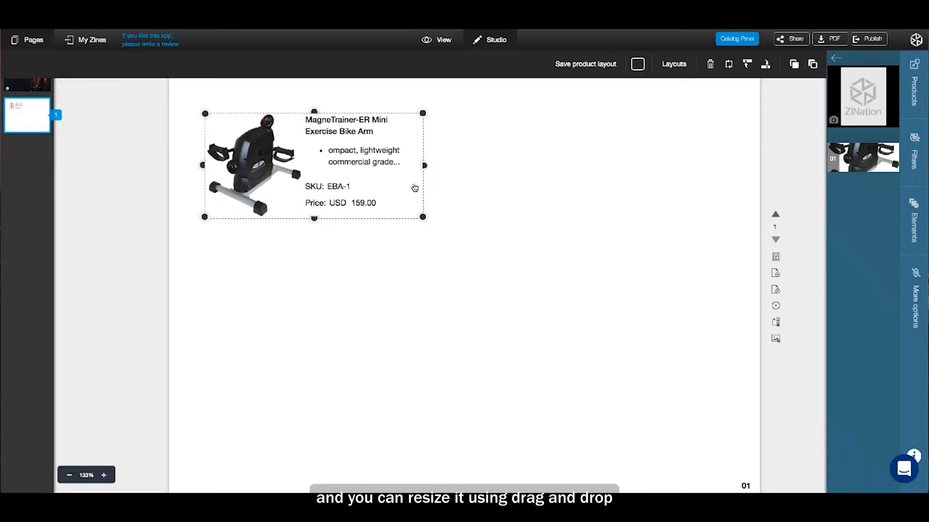
pyautogui.moveTo(424, 166); pyautogui.dragTo(449, 167)
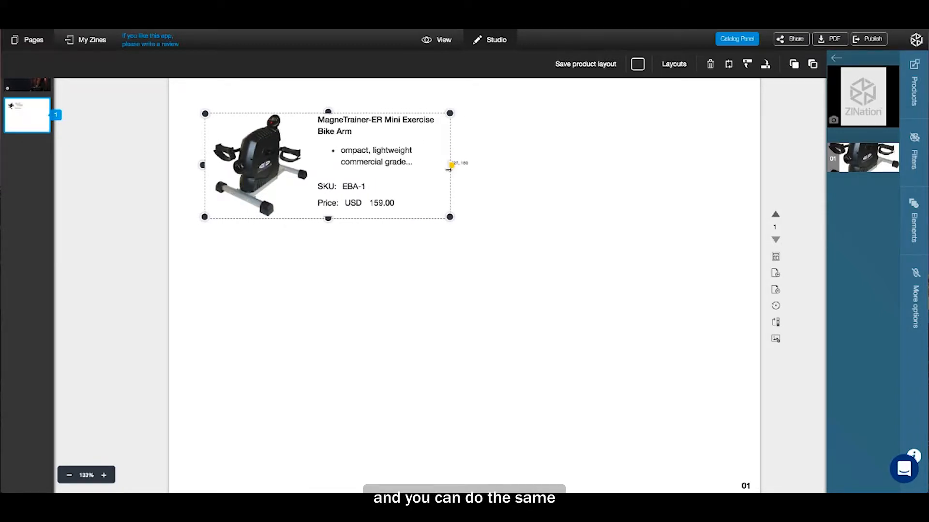
pyautogui.moveTo(329, 219); pyautogui.dragTo(328, 227)
pyautogui.moveTo(451, 169); pyautogui.dragTo(457, 169)
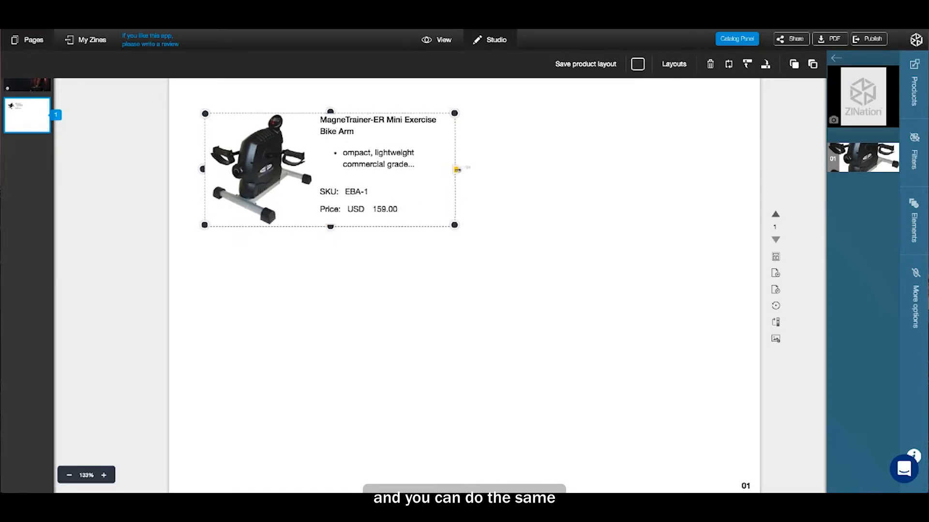
pyautogui.click(424, 258)
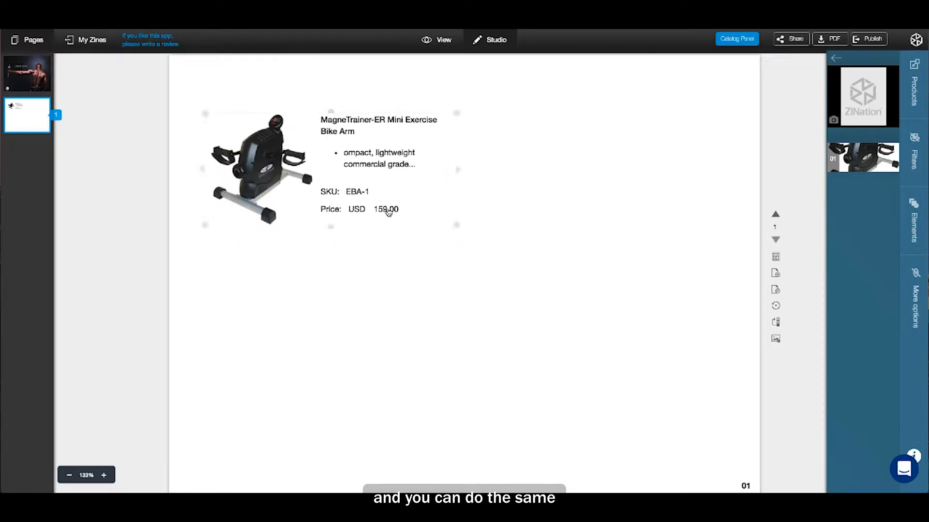
# Move the price amount, USD currency and Price label down into one row along the product layout's lower edge
pyautogui.click(389, 211)
pyautogui.click(387, 209)
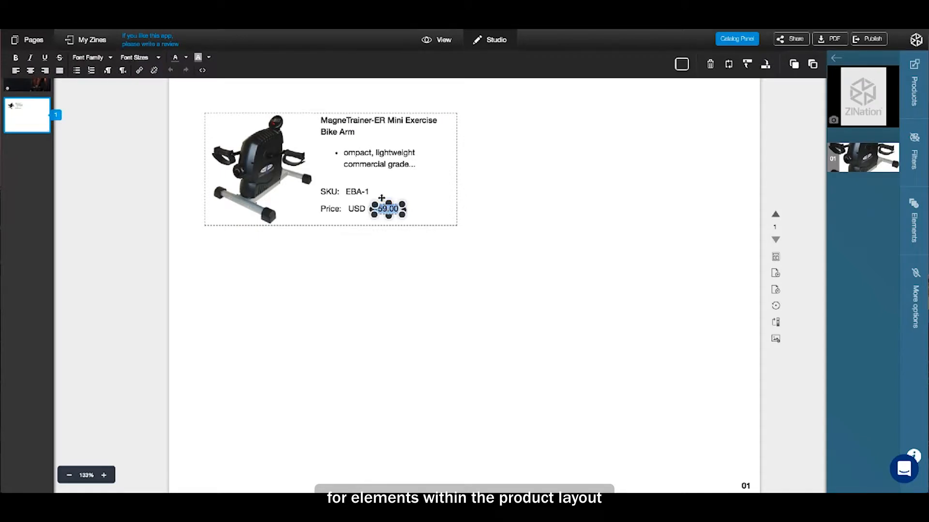
pyautogui.moveTo(382, 198); pyautogui.dragTo(383, 202)
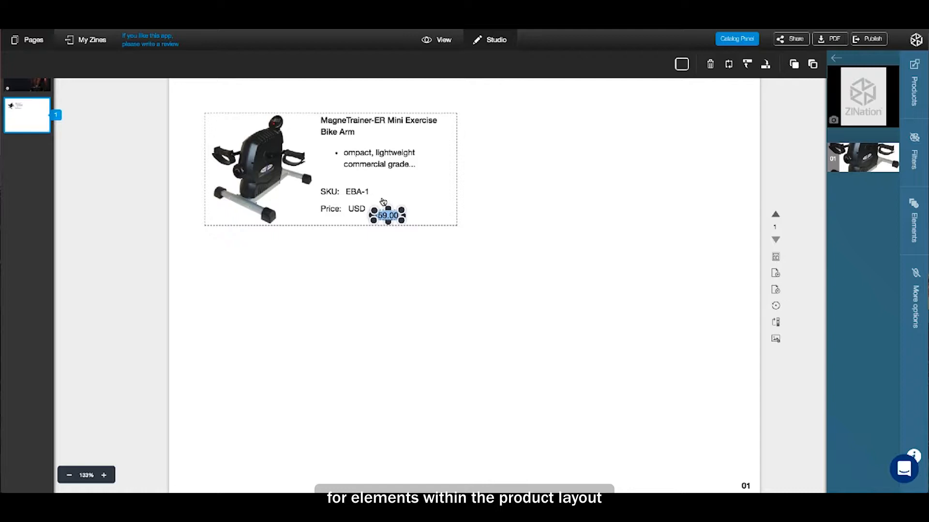
pyautogui.click(352, 208)
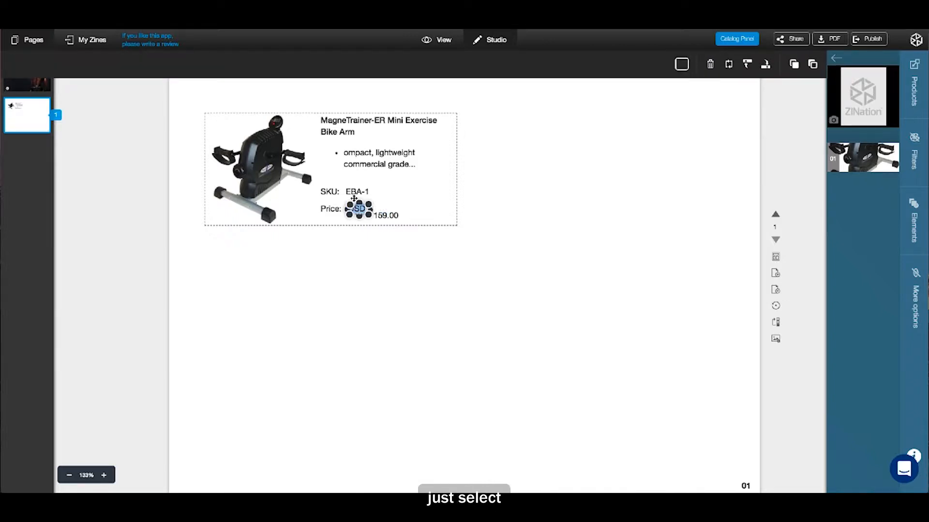
pyautogui.moveTo(354, 198); pyautogui.dragTo(355, 202)
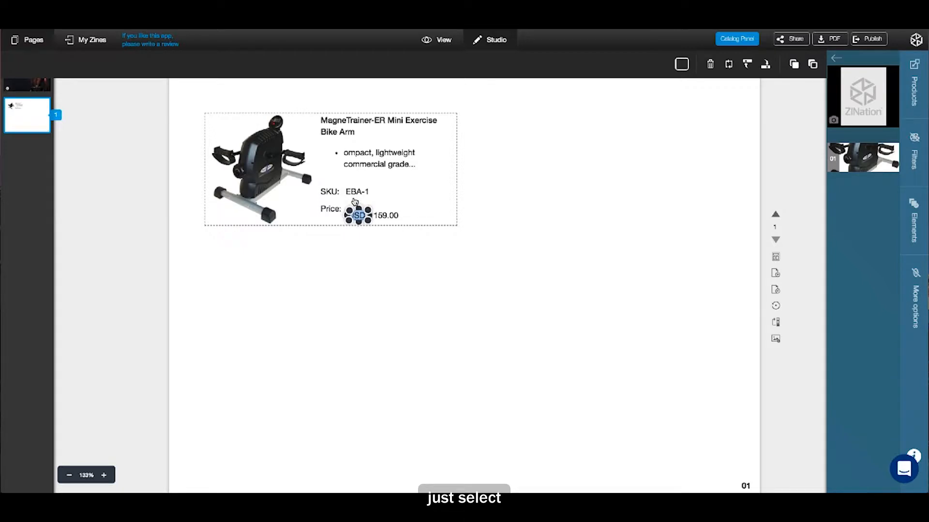
pyautogui.click(349, 286)
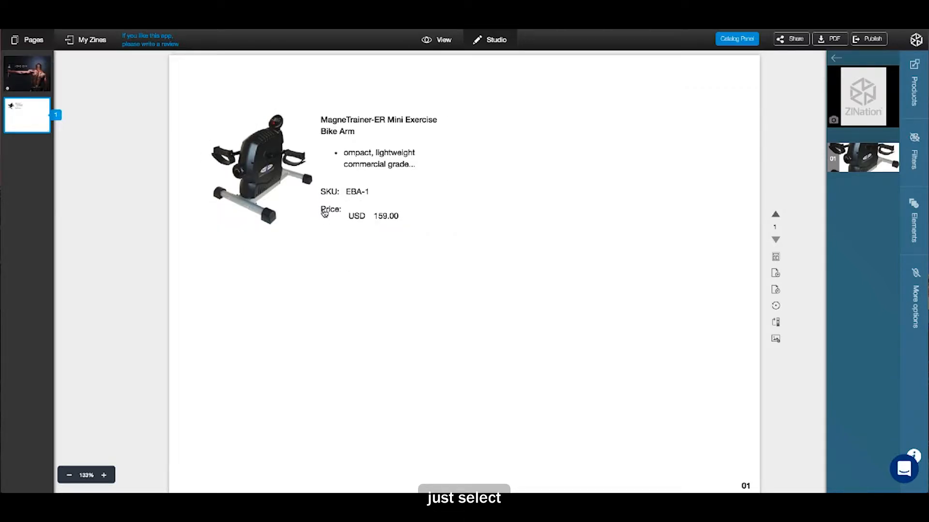
pyautogui.click(329, 211)
pyautogui.click(329, 210)
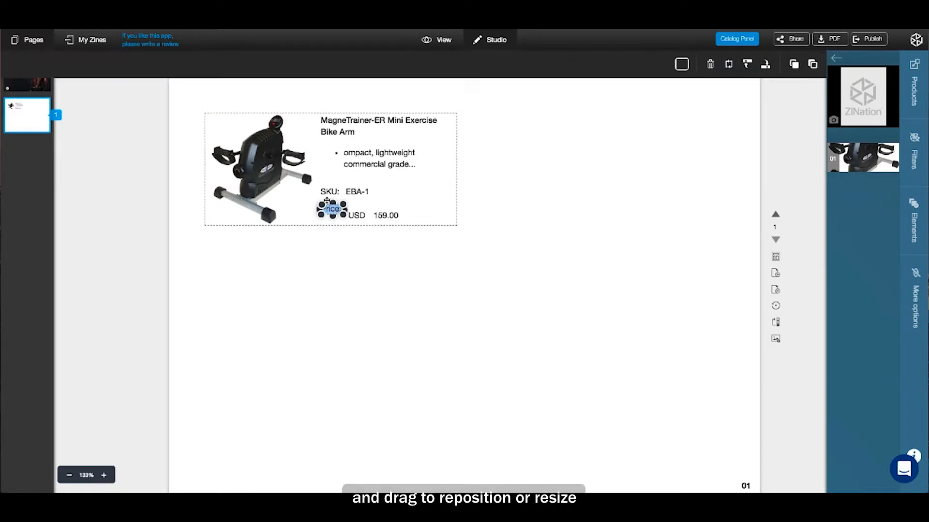
pyautogui.moveTo(327, 201); pyautogui.dragTo(327, 201)
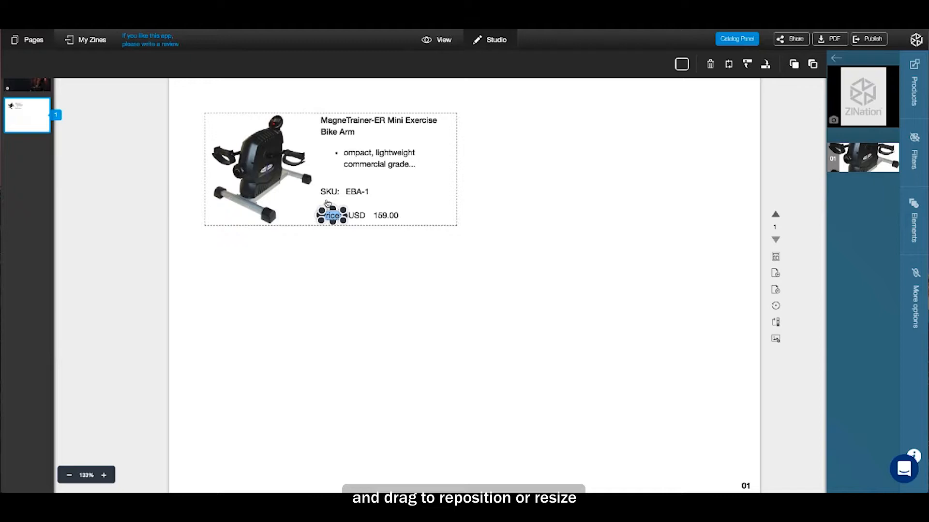
pyautogui.click(339, 249)
# Move the SKU value and SKU label down into one row just above the price row
pyautogui.click(352, 193)
pyautogui.click(353, 192)
pyautogui.moveTo(352, 182); pyautogui.dragTo(354, 185)
pyautogui.click(392, 285)
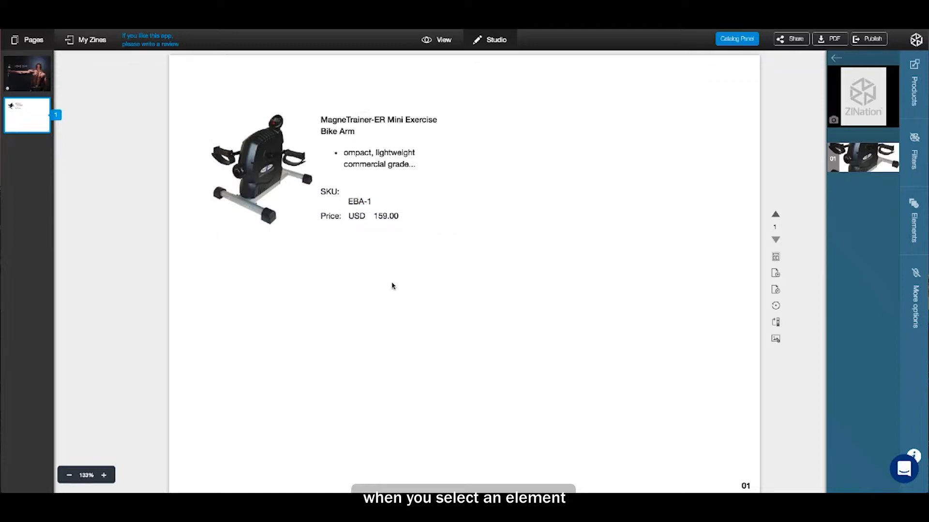
pyautogui.click(320, 192)
pyautogui.click(322, 191)
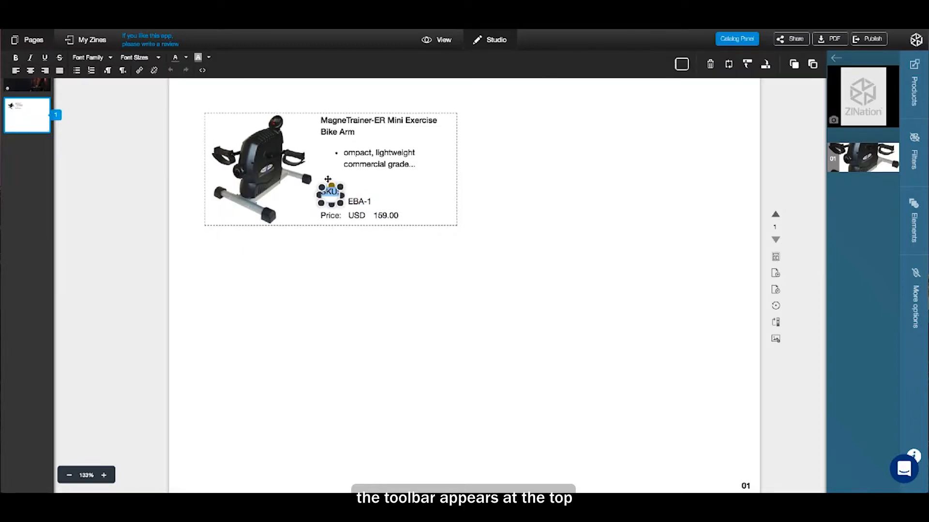
pyautogui.moveTo(328, 179); pyautogui.dragTo(328, 183)
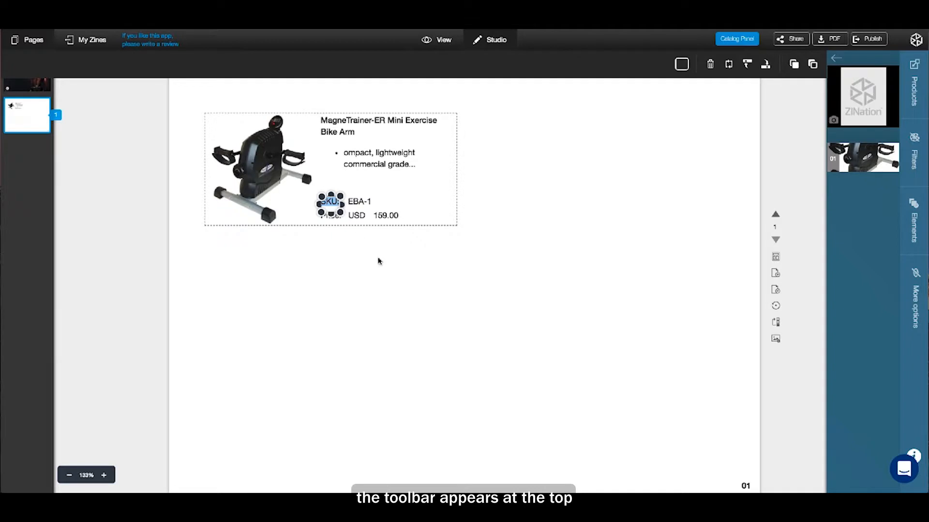
pyautogui.click(388, 274)
# Extend the description box downward to fit a third line of text above the SKU row
pyautogui.click(377, 171)
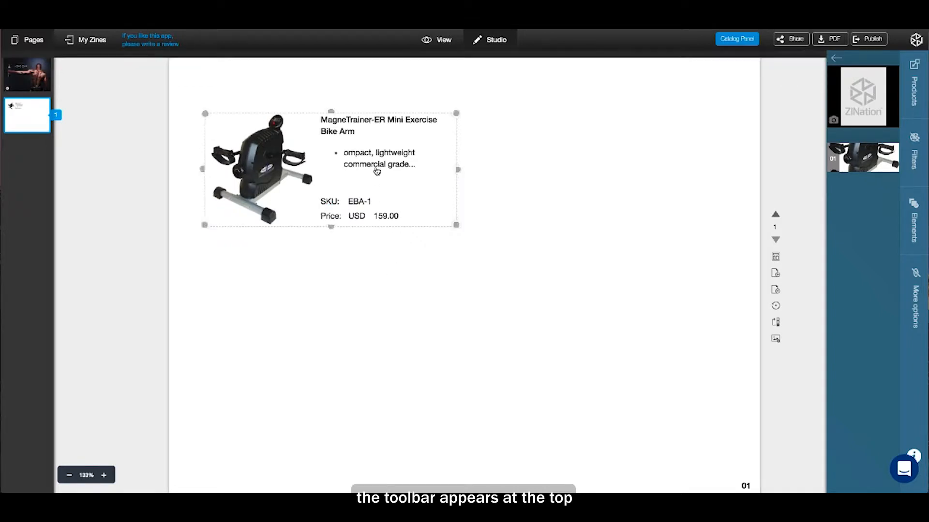
pyautogui.doubleClick(377, 171)
pyautogui.moveTo(384, 180); pyautogui.dragTo(384, 185)
pyautogui.click(412, 252)
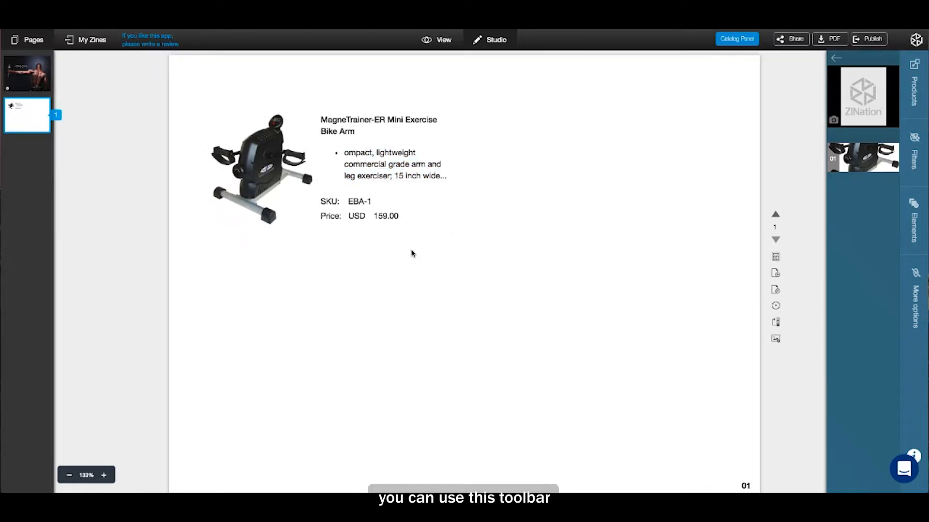
# Format the product title as 14pt dark red text and shorten its box to a single line
pyautogui.click(359, 126)
pyautogui.doubleClick(355, 125)
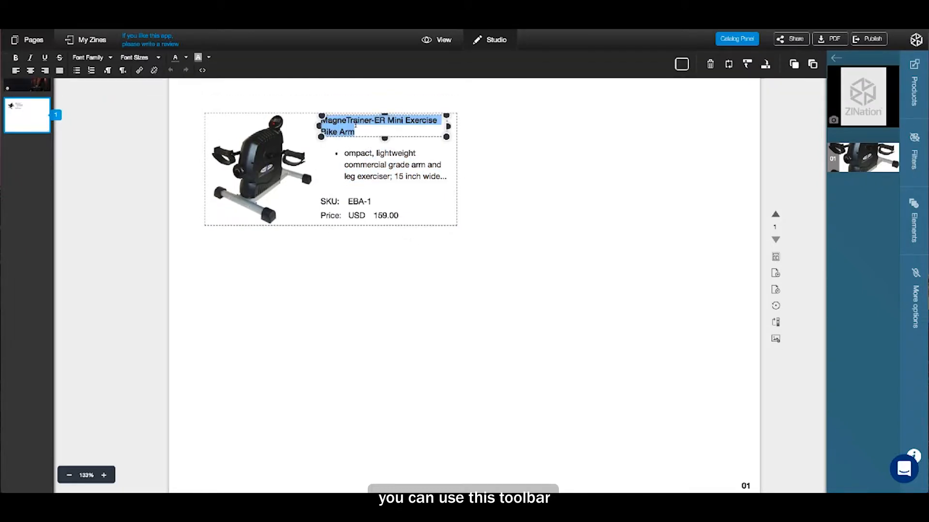
pyautogui.click(159, 58)
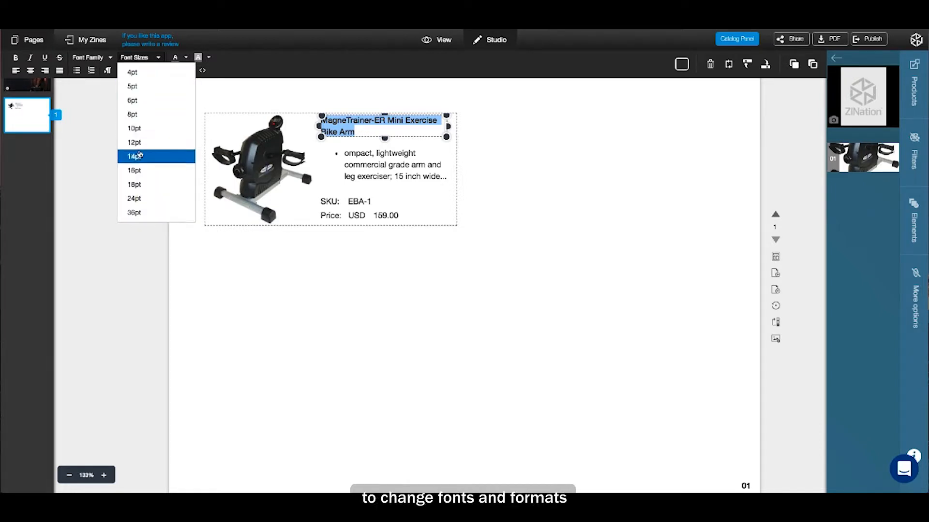
pyautogui.click(139, 155)
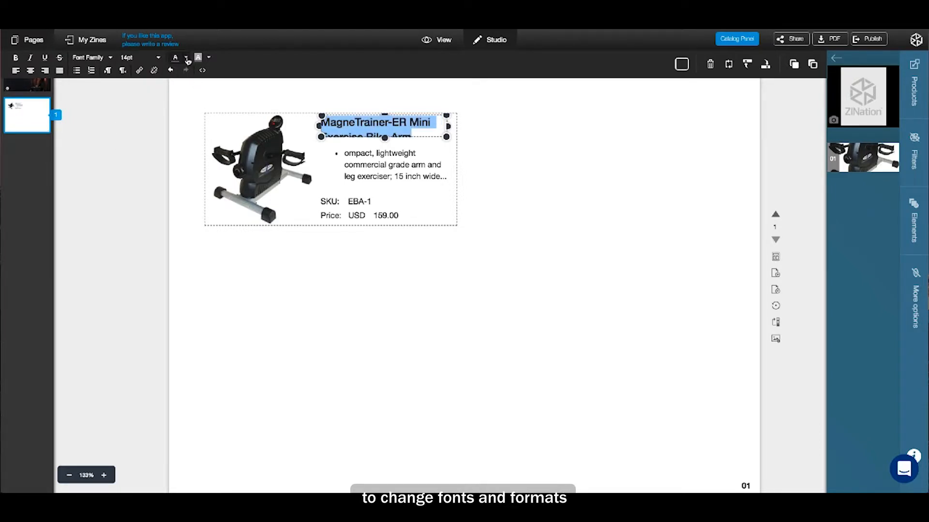
pyautogui.click(186, 58)
pyautogui.moveTo(385, 141); pyautogui.dragTo(386, 137)
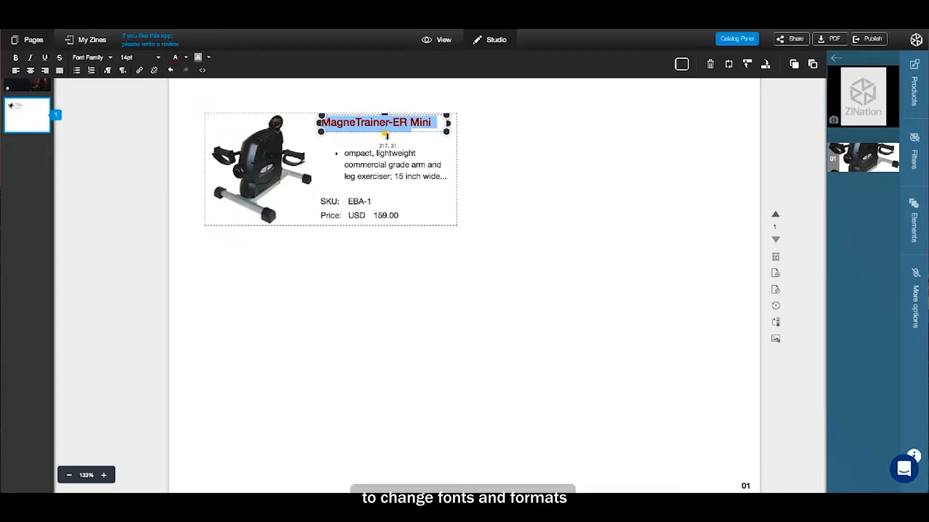
pyautogui.click(480, 192)
# Extend the description box upward to just below the product title
pyautogui.click(404, 170)
pyautogui.click(404, 169)
pyautogui.moveTo(385, 147); pyautogui.dragTo(385, 137)
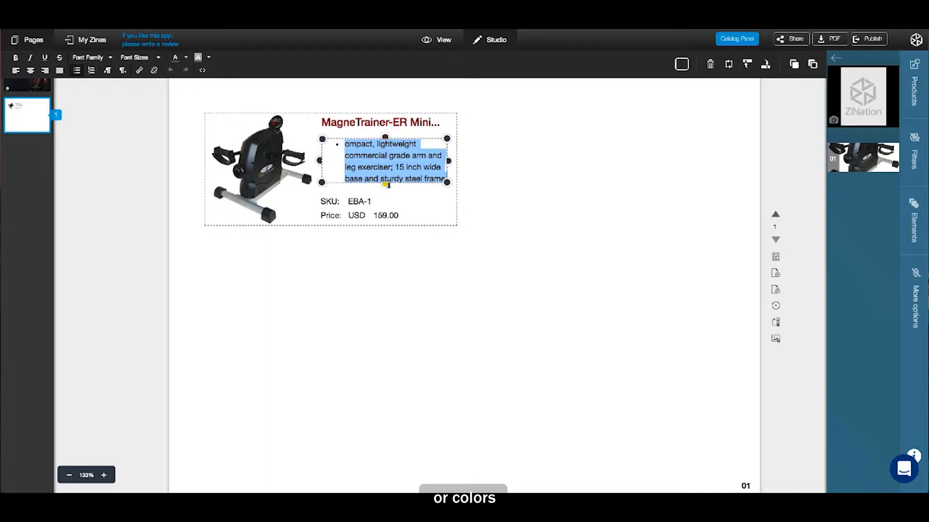
pyautogui.click(472, 219)
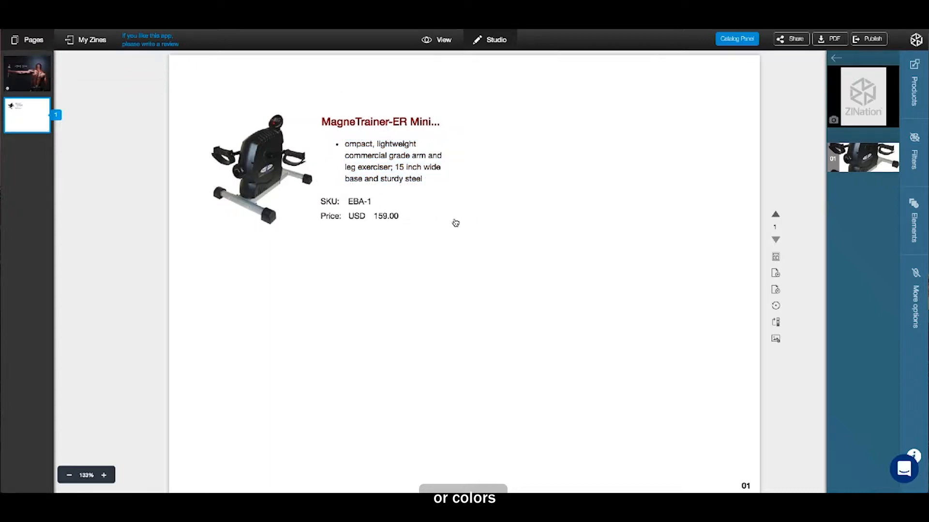
# Shift the price amount slightly closer to the USD currency text
pyautogui.click(394, 222)
pyautogui.doubleClick(391, 216)
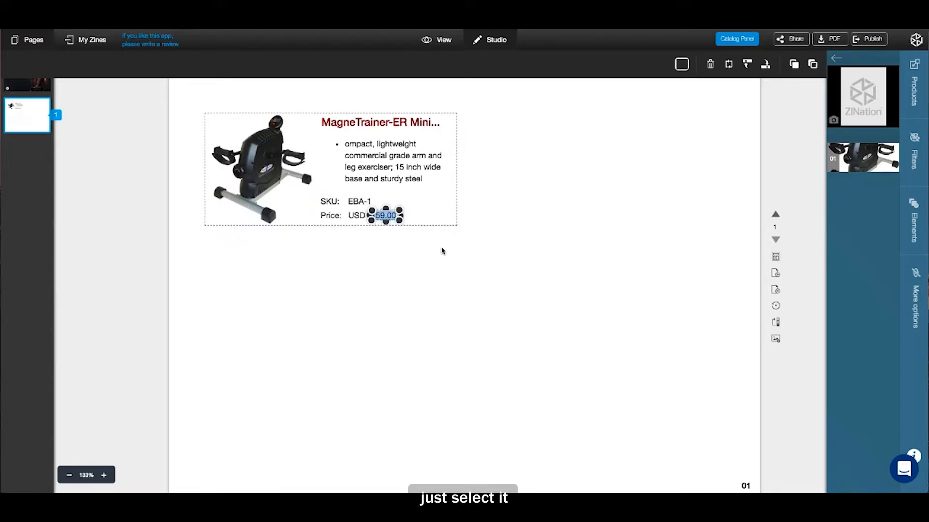
pyautogui.click(441, 252)
# Change the text color of the price amount and the USD currency to dark red
pyautogui.click(383, 219)
pyautogui.doubleClick(383, 218)
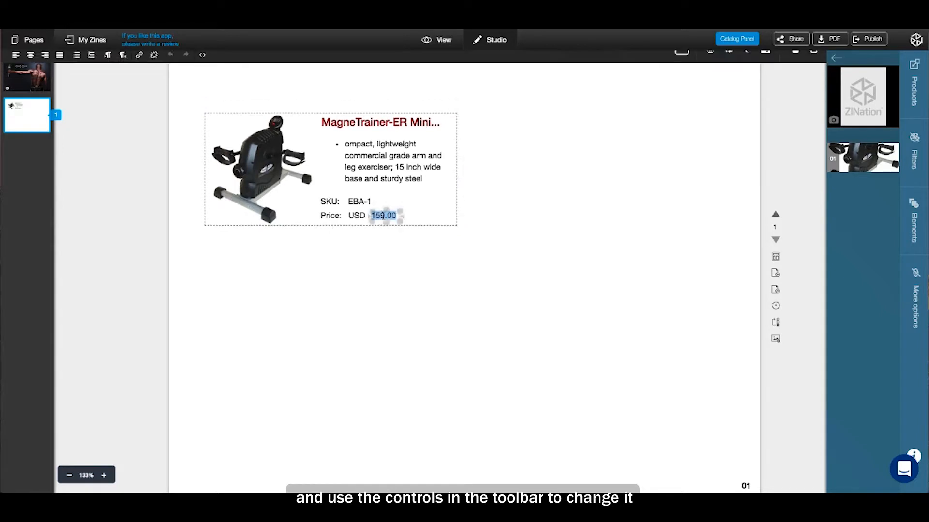
pyautogui.click(185, 58)
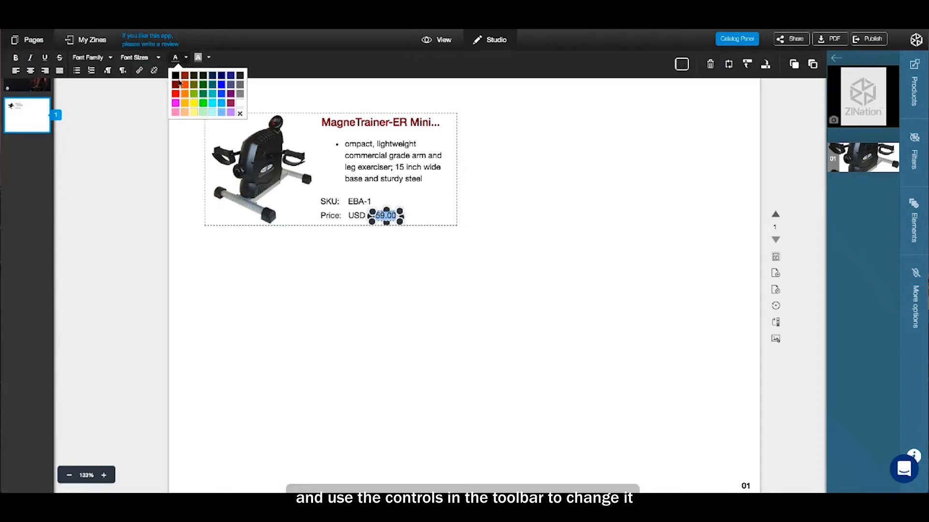
pyautogui.click(176, 86)
pyautogui.click(310, 258)
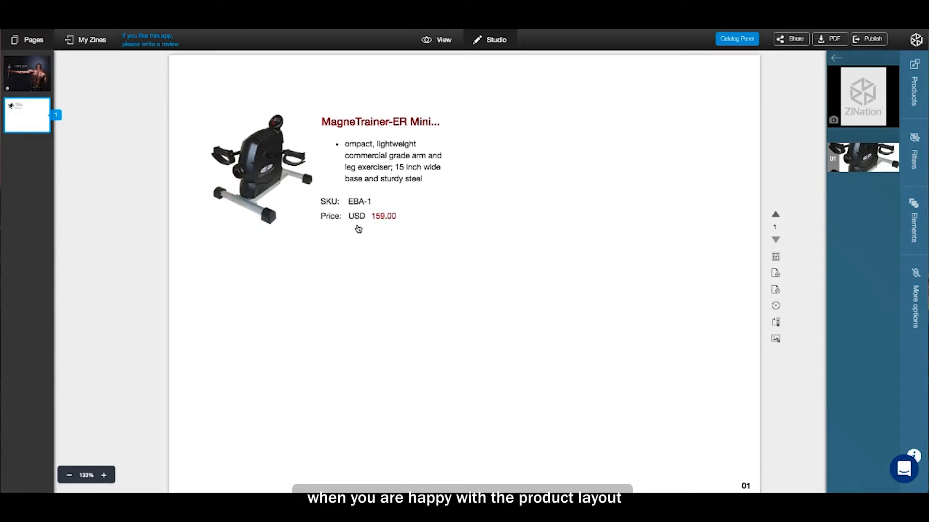
pyautogui.click(357, 221)
pyautogui.doubleClick(357, 218)
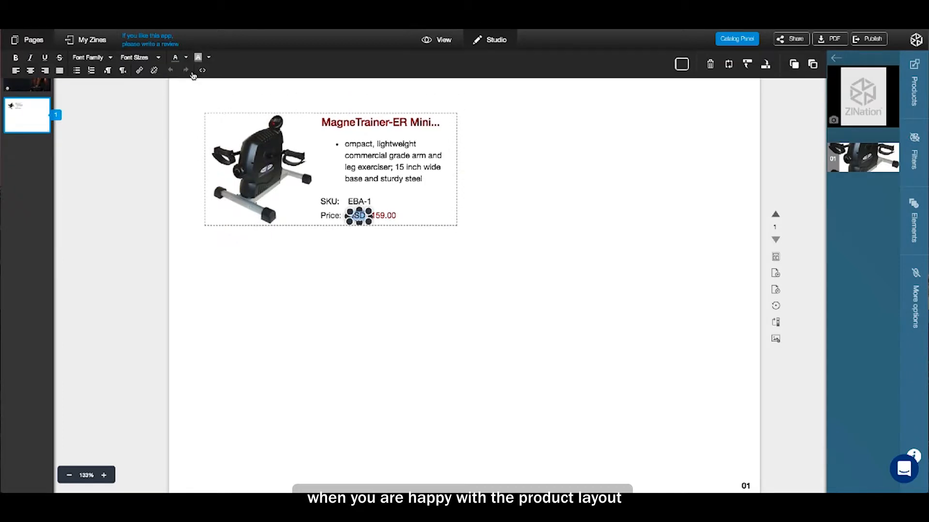
pyautogui.click(185, 58)
pyautogui.click(176, 86)
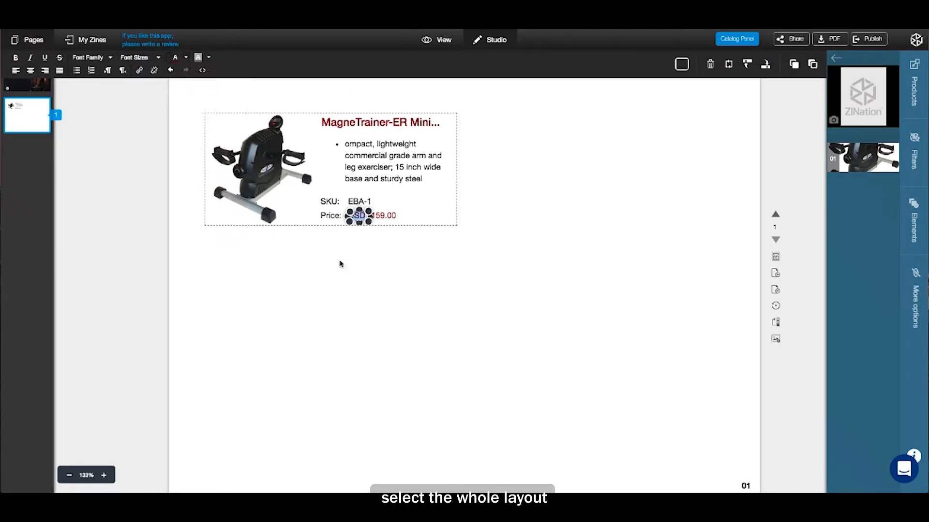
pyautogui.click(371, 272)
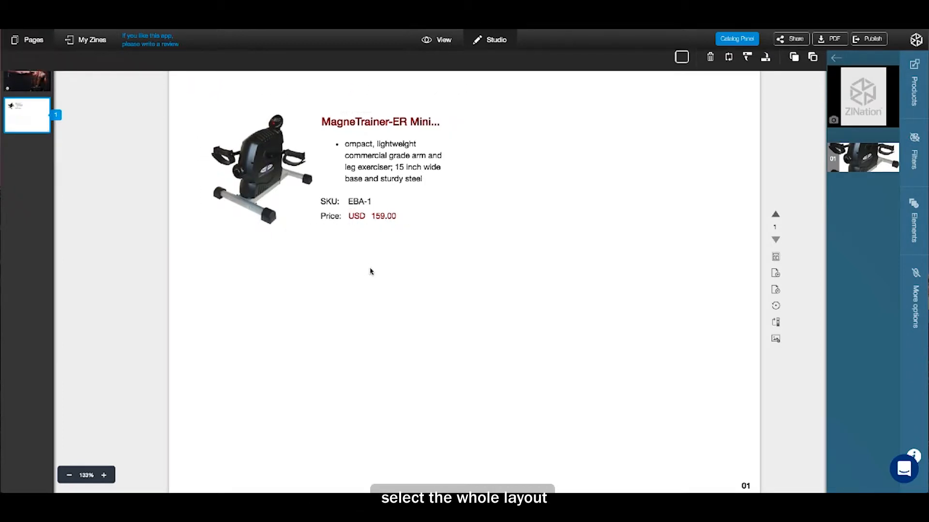
# Save the whole MagneTrainer product block as a product layout named "Home GYM 1 pro"
pyautogui.click(436, 204)
pyautogui.click(586, 65)
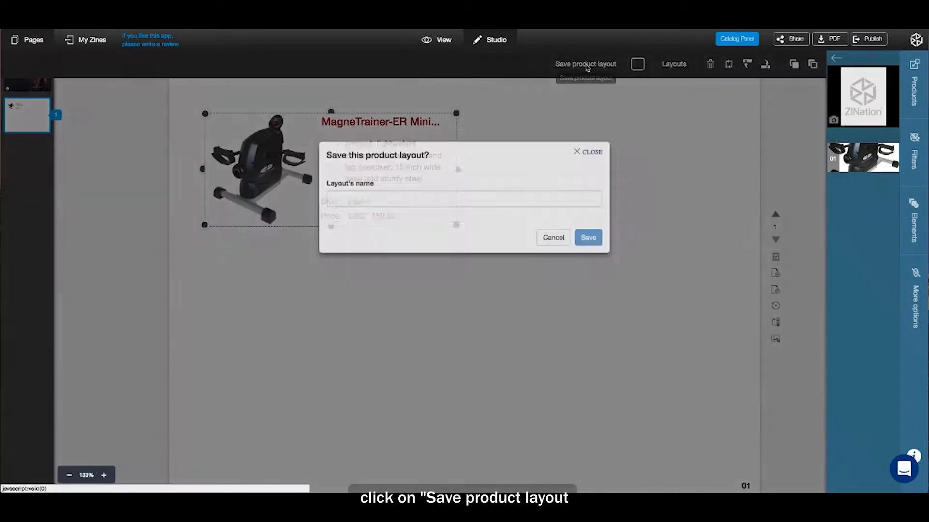
pyautogui.click(483, 217)
pyautogui.write('Home GYM 1 pro')
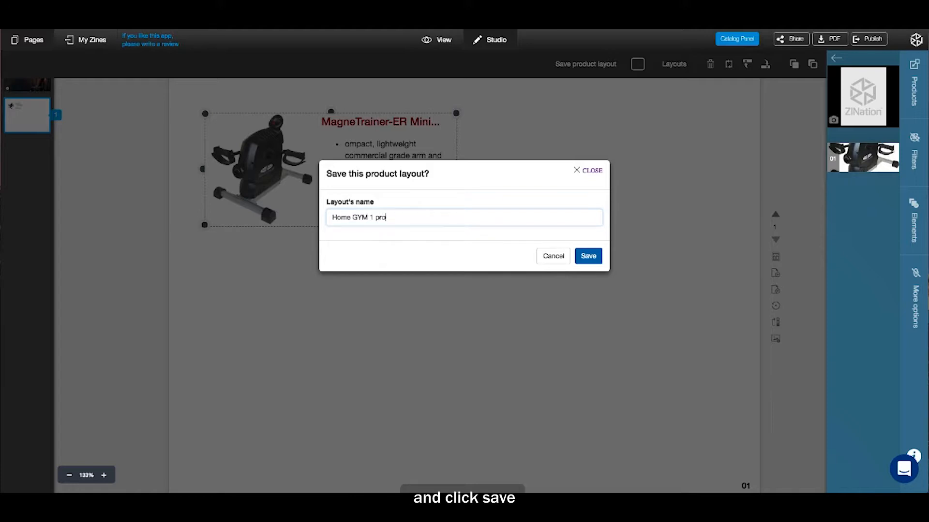
pyautogui.click(587, 255)
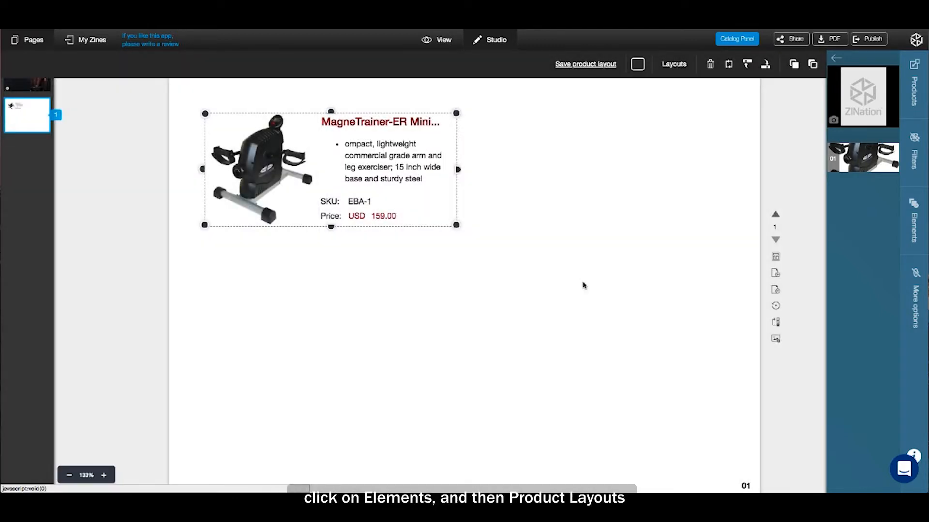
pyautogui.click(582, 284)
# Add the saved custom product layout to the page as a second product block
pyautogui.click(905, 229)
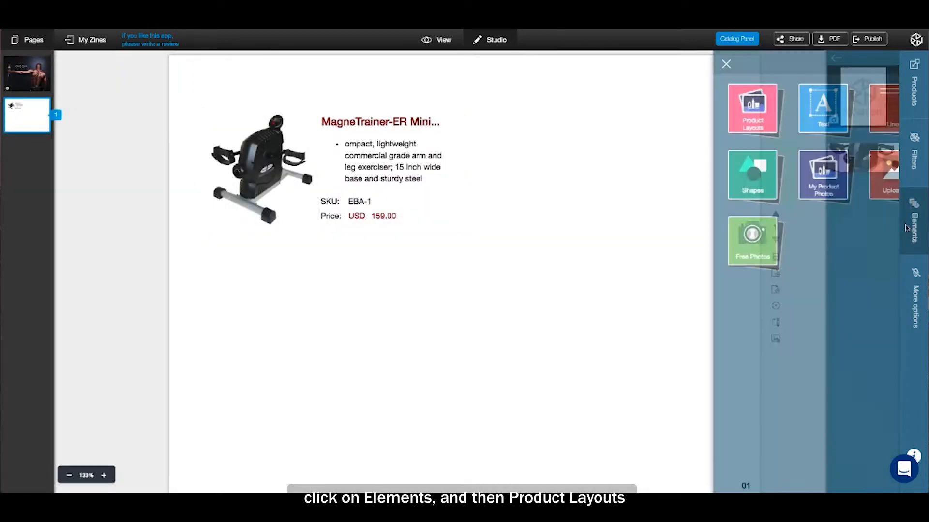
pyautogui.click(700, 115)
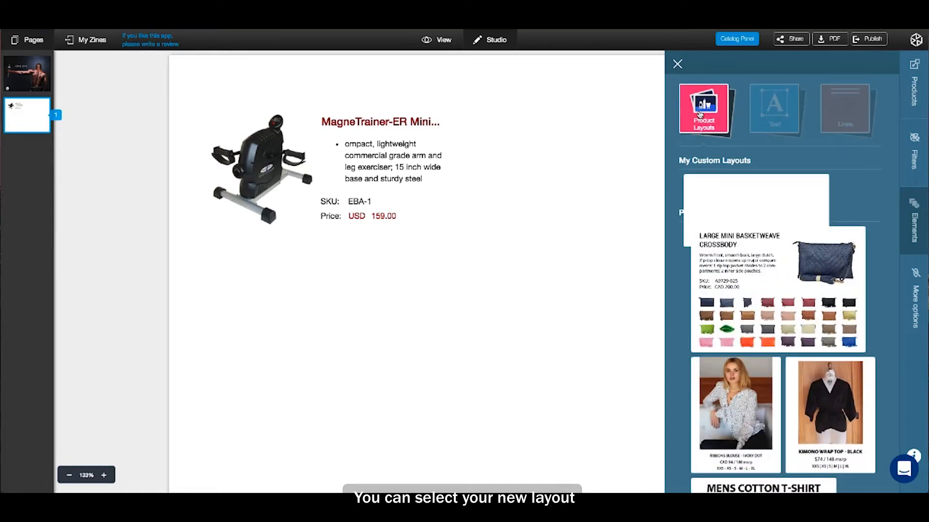
pyautogui.moveTo(738, 215); pyautogui.dragTo(552, 169)
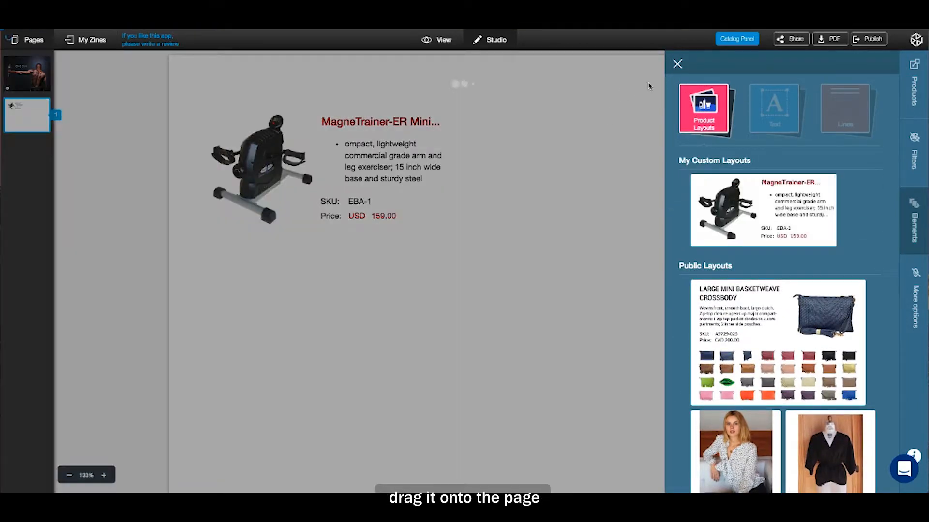
pyautogui.click(677, 66)
# Place the NexHT Fitness block to the right of the MagneTrainer block and nudge it down toward the same row
pyautogui.moveTo(436, 201); pyautogui.dragTo(719, 199)
pyautogui.click(442, 209)
pyautogui.click(545, 224)
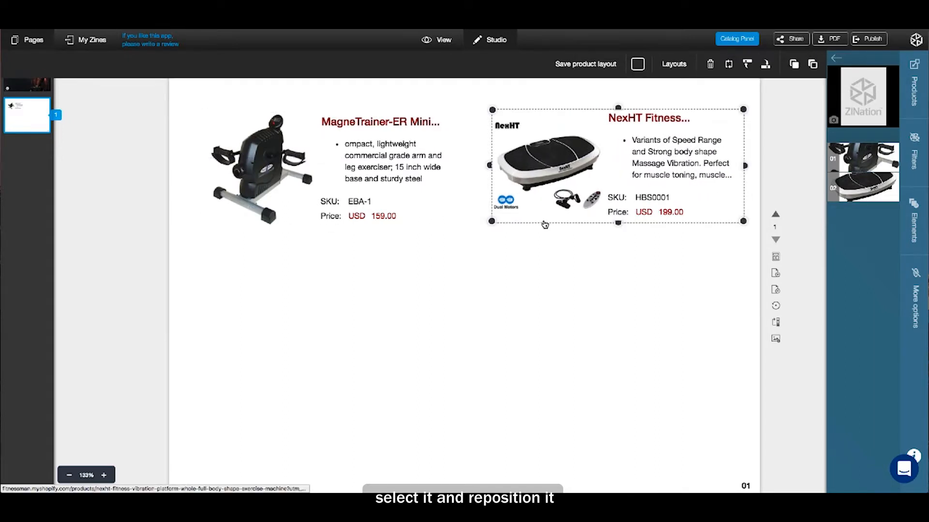
pyautogui.press('Down')
pyautogui.press('Down')
pyautogui.press('Down')
pyautogui.press('Down')
pyautogui.press('Down')
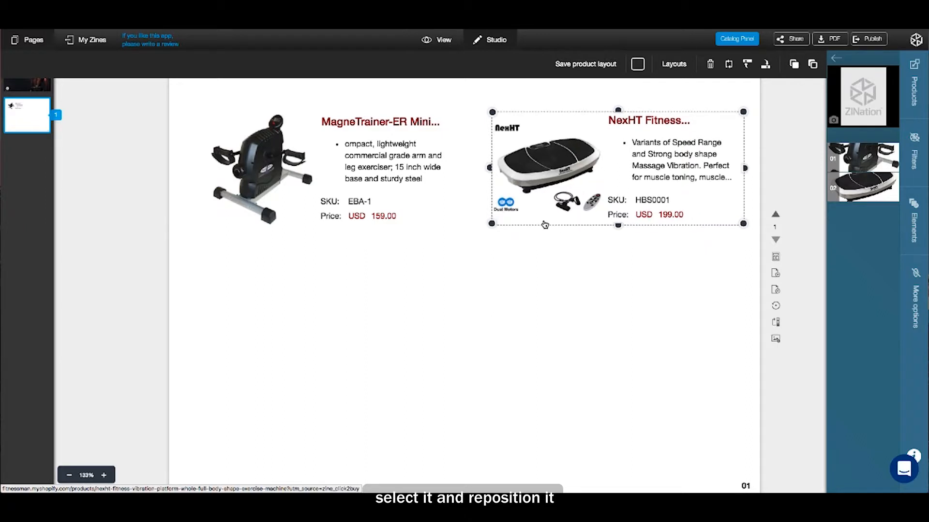
# Nudge the MagneTrainer block left, closer to the page's left edge
pyautogui.click(435, 220)
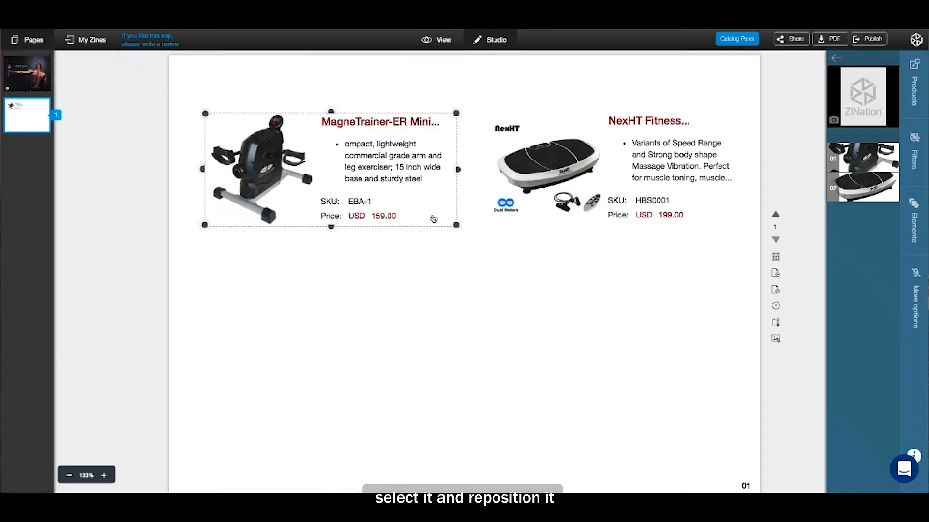
pyautogui.press('Left')
pyautogui.press('Left')
pyautogui.press('Left')
pyautogui.press('Left')
pyautogui.press('Left')
pyautogui.press('Left')
pyautogui.press('Left')
pyautogui.press('Left')
pyautogui.press('Left')
pyautogui.press('Left')
pyautogui.press('Left')
pyautogui.press('Left')
pyautogui.press('Left')
pyautogui.press('Left')
pyautogui.press('Left')
pyautogui.press('Left')
pyautogui.press('Left')
pyautogui.press('Left')
pyautogui.press('Left')
pyautogui.press('Left')
pyautogui.press('Left')
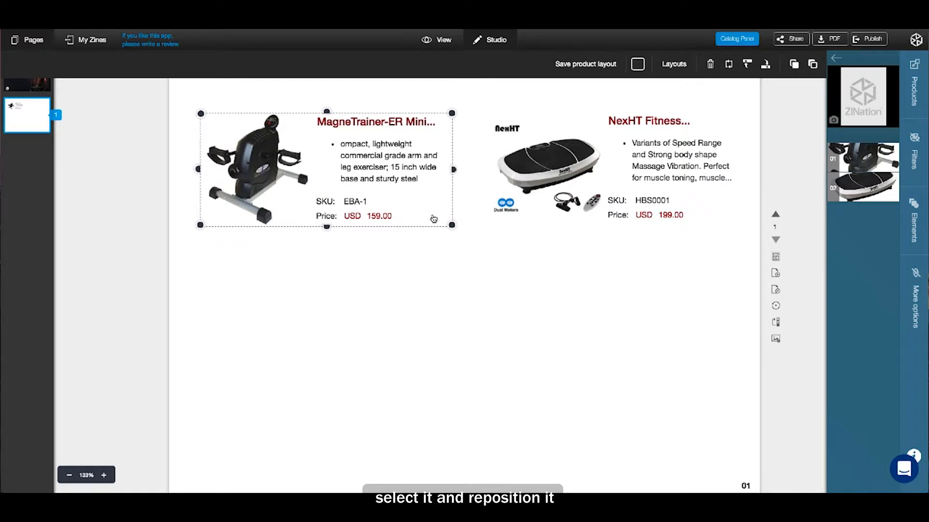
pyautogui.press('Left')
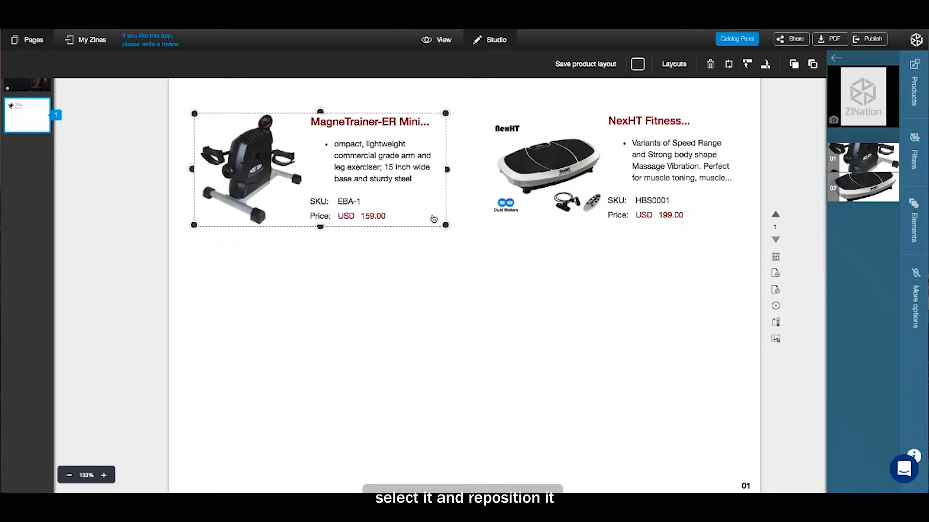
# Nudge the NexHT Fitness block slightly left and down so it lines up with the MagneTrainer block
pyautogui.click(722, 206)
pyautogui.press('Left')
pyautogui.press('Left')
pyautogui.press('Left')
pyautogui.press('Left')
pyautogui.press('Left')
pyautogui.press('Left')
pyautogui.press('Left')
pyautogui.press('Left')
pyautogui.press('Left')
pyautogui.press('Left')
pyautogui.press('Left')
pyautogui.press('Left')
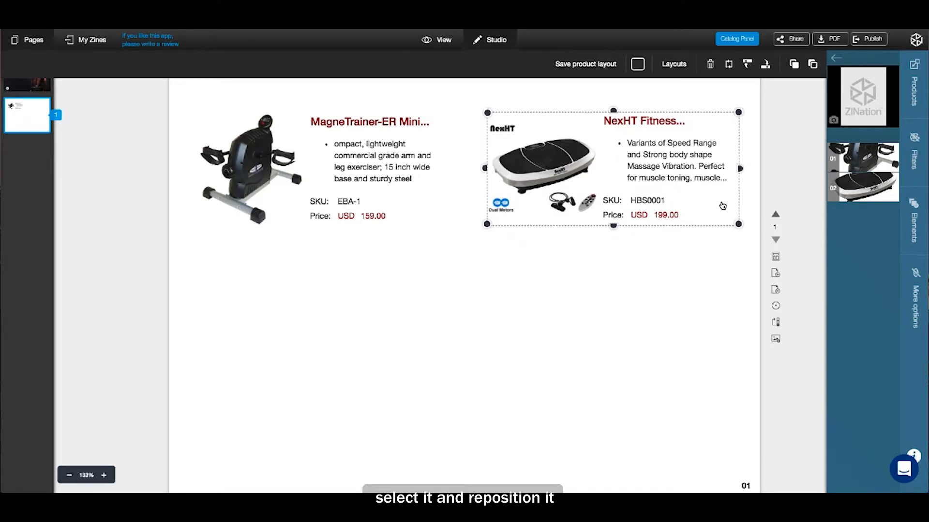
pyautogui.press('Down')
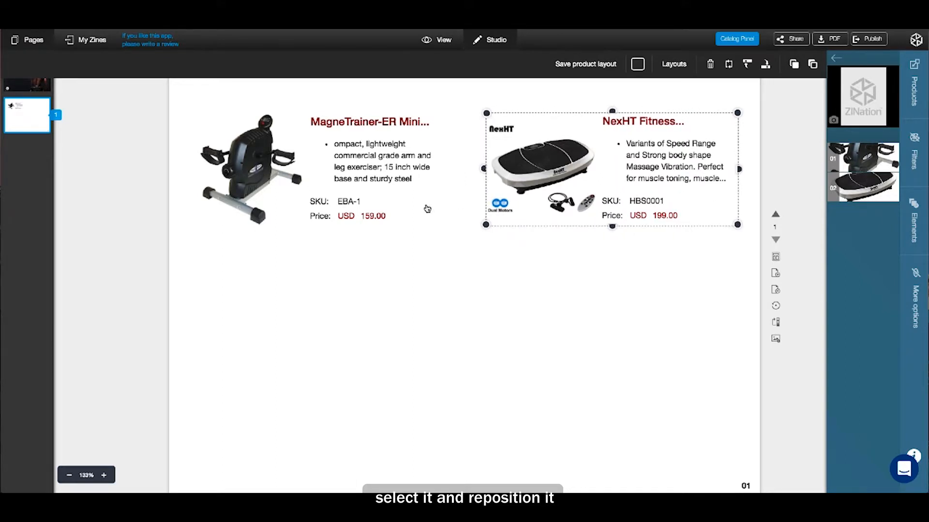
pyautogui.click(410, 208)
pyautogui.click(519, 215)
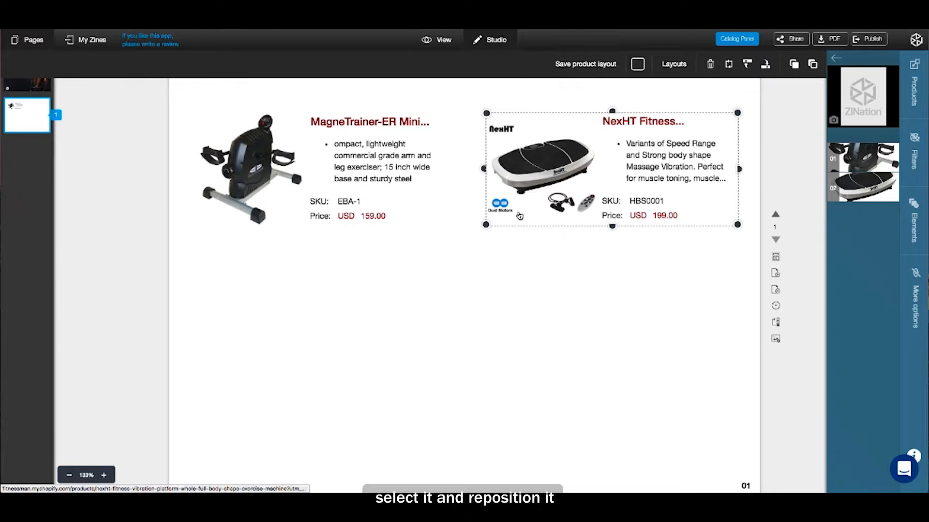
pyautogui.click(627, 304)
# Replace the NexHT Fitness product with the Premier Indoor Cycle Bike, Belt Drive Cycling Trainer Exercise Bike
pyautogui.click(556, 174)
pyautogui.click(556, 174)
pyautogui.click(747, 63)
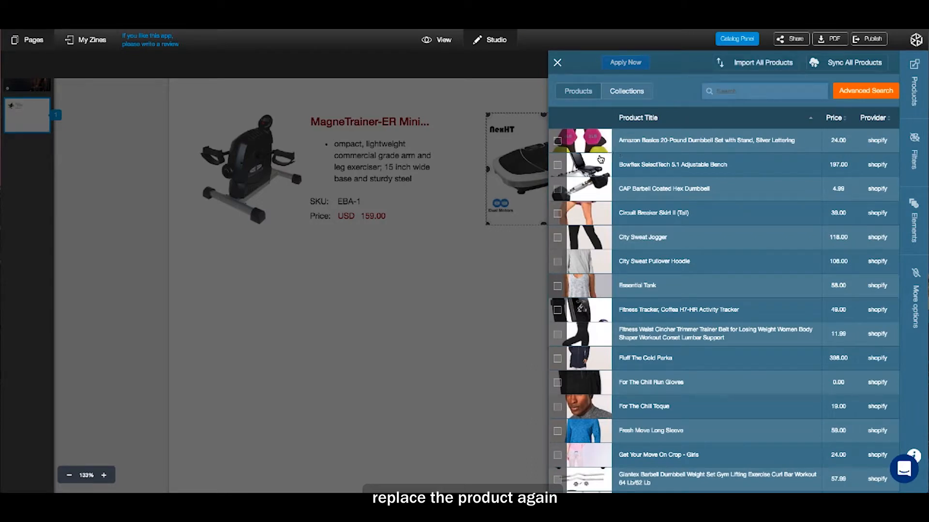
pyautogui.scroll(-5, 600, 170)
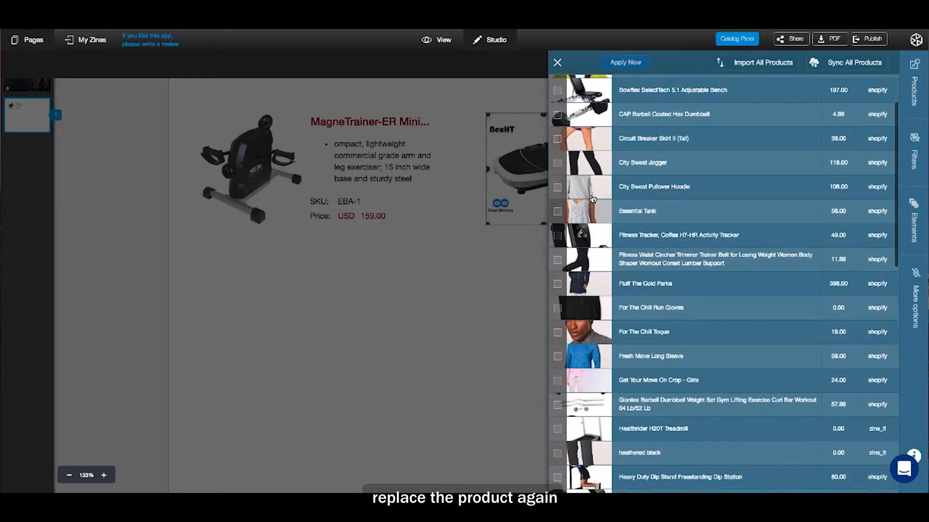
pyautogui.scroll(-5, 593, 199)
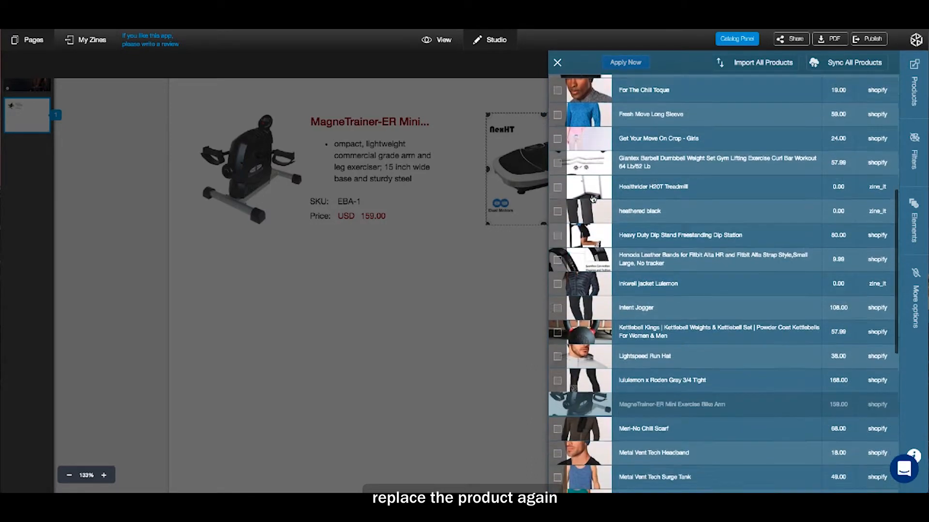
pyautogui.scroll(-5, 593, 200)
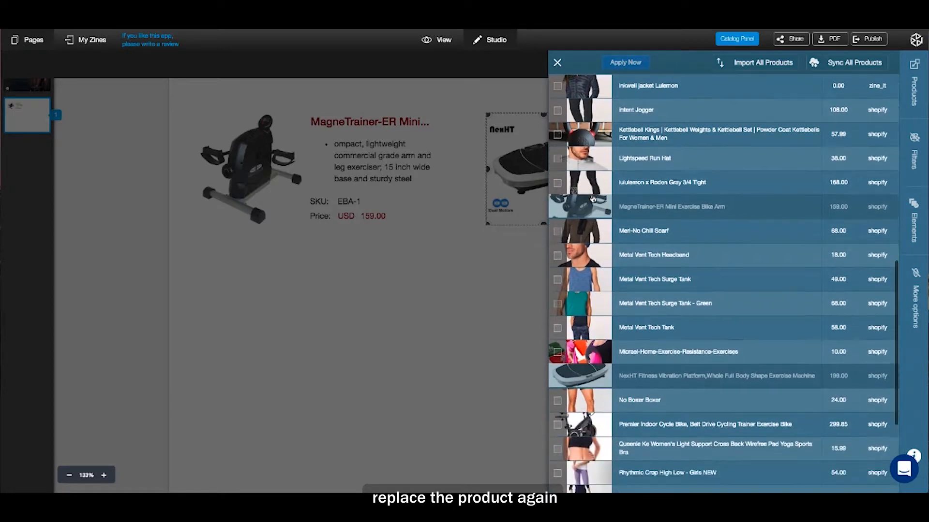
pyautogui.scroll(-5, 593, 199)
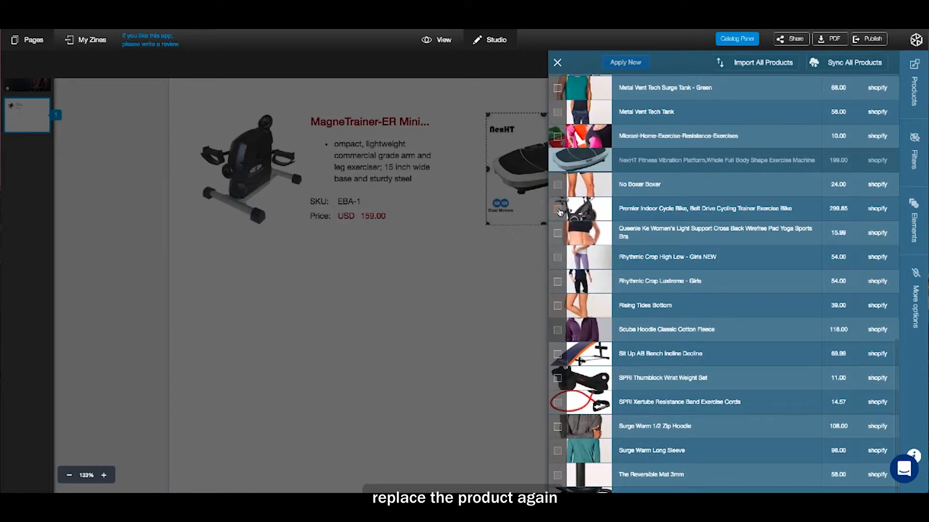
pyautogui.click(615, 65)
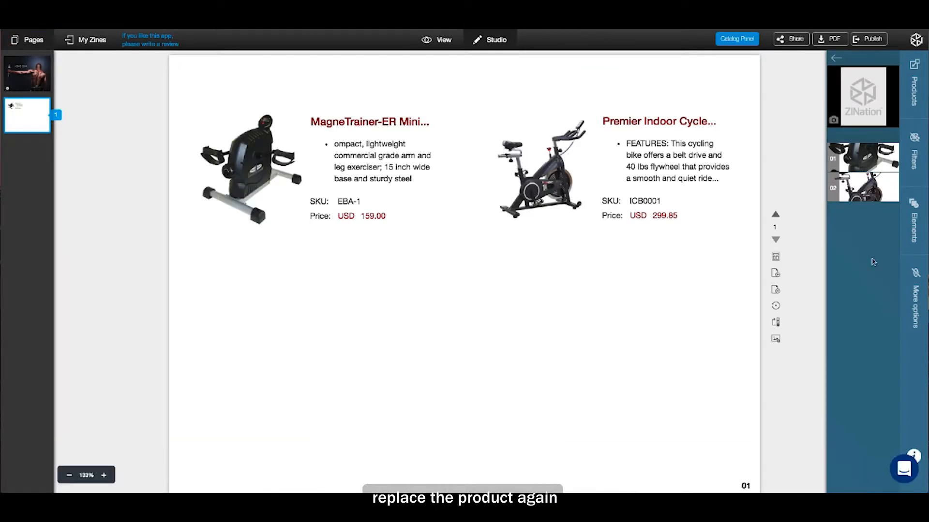
# Add another copy of the saved custom layout and place it directly below the MagneTrainer block
pyautogui.click(910, 219)
pyautogui.click(710, 121)
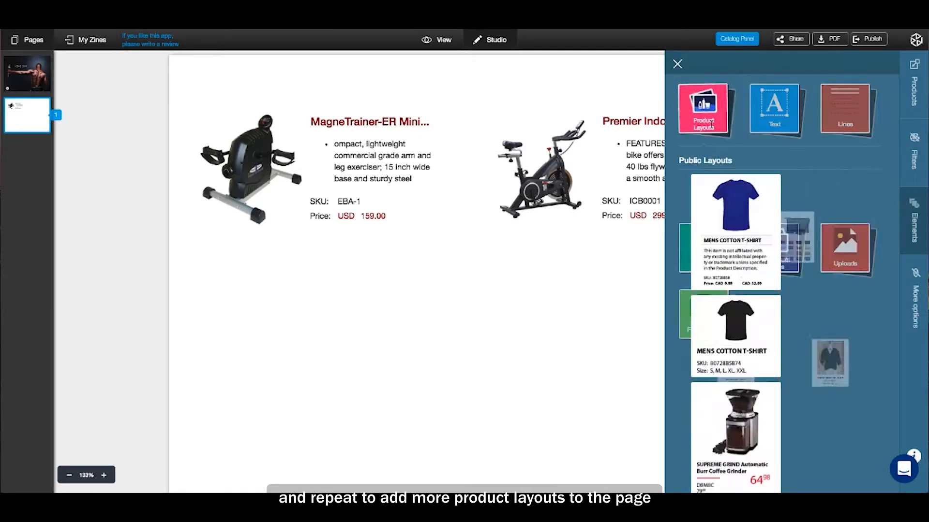
pyautogui.moveTo(731, 213); pyautogui.dragTo(308, 312)
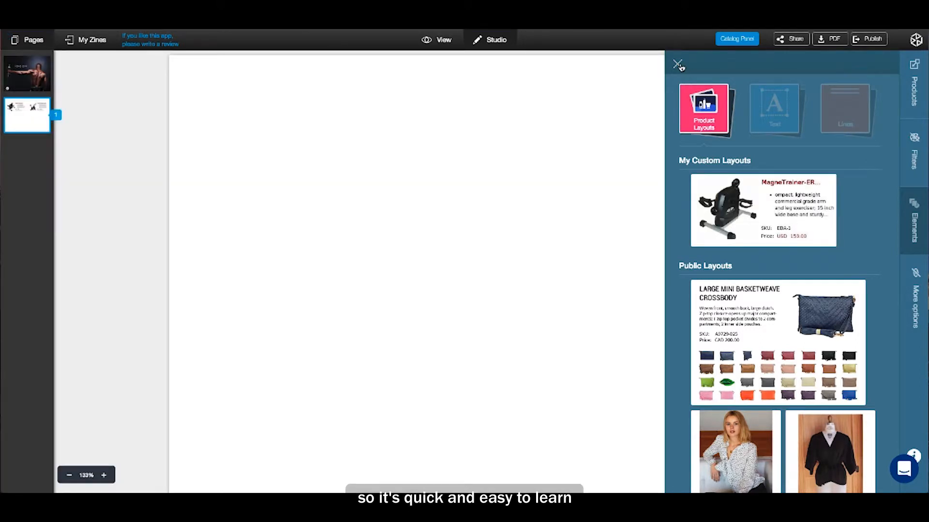
pyautogui.click(678, 65)
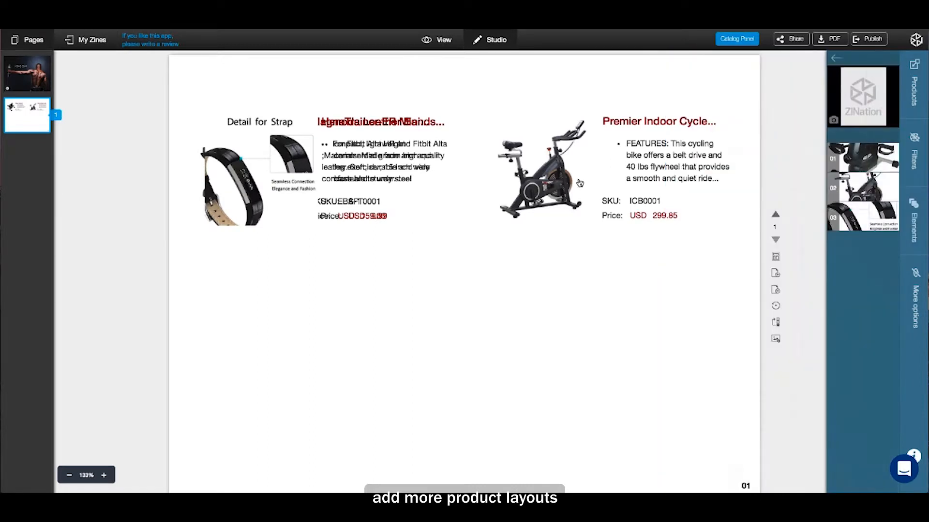
pyautogui.moveTo(413, 208); pyautogui.dragTo(408, 347)
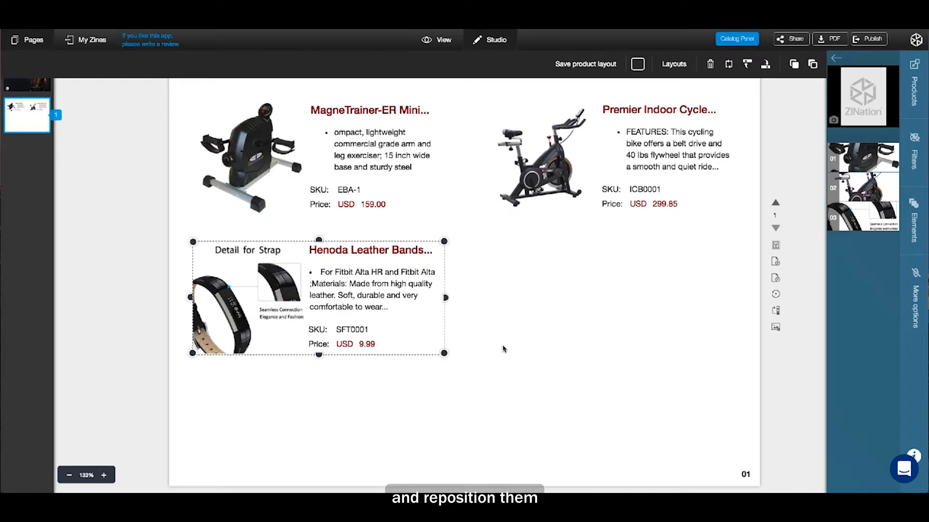
pyautogui.click(503, 349)
# Move the MagneTrainer and Premier Indoor Cycle blocks slightly up, keeping them in one row near the page's upper edge
pyautogui.scroll(4, 511, 349)
pyautogui.click(445, 355)
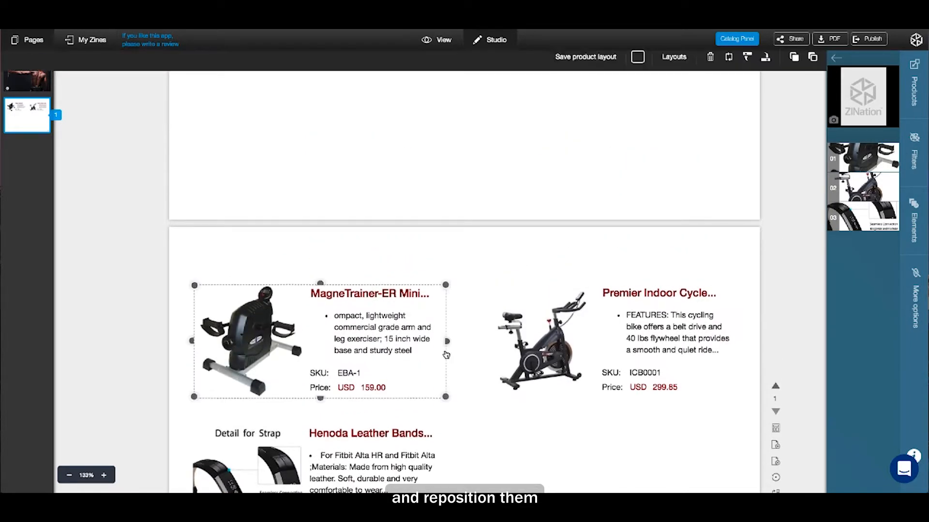
pyautogui.moveTo(441, 363); pyautogui.dragTo(441, 346)
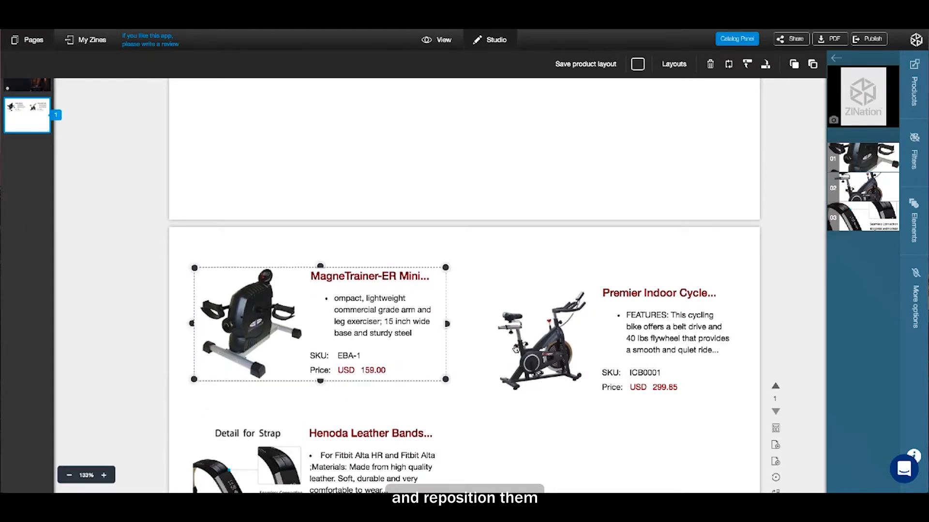
pyautogui.click(720, 375)
pyautogui.moveTo(721, 373); pyautogui.dragTo(721, 358)
pyautogui.click(721, 413)
# Move the Henoda Leather Bands block slightly up, closer to the first product row and aligned with the left margin
pyautogui.scroll(-4, 721, 413)
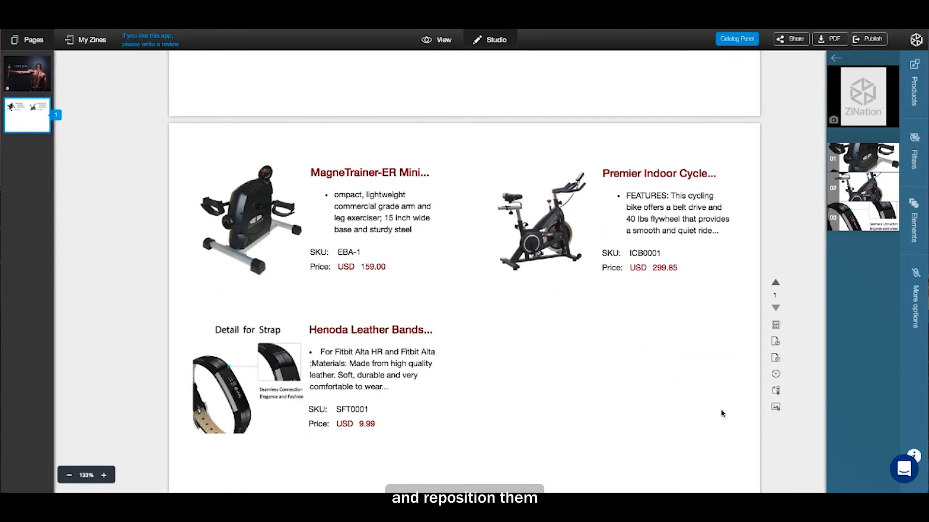
pyautogui.click(437, 337)
pyautogui.moveTo(436, 336); pyautogui.dragTo(437, 319)
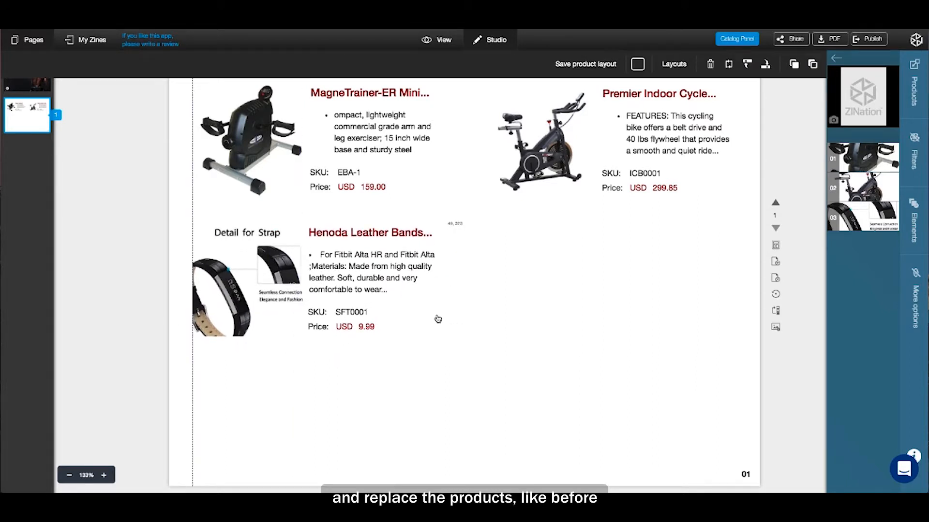
pyautogui.click(459, 344)
# Replace the Henoda Leather Bands product with the Sit Up AB Bench Incline Decline
pyautogui.click(266, 301)
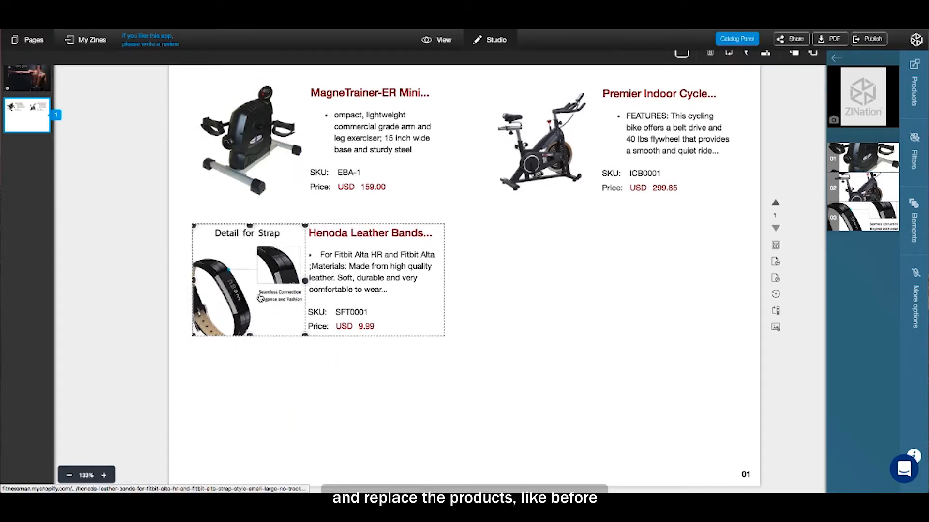
pyautogui.click(729, 65)
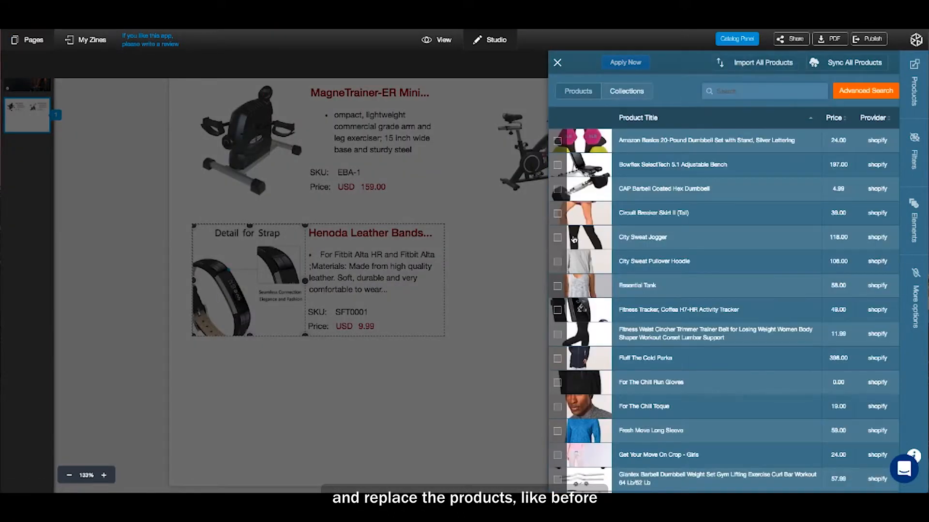
pyautogui.scroll(-2, 583, 242)
pyautogui.scroll(-15, 583, 242)
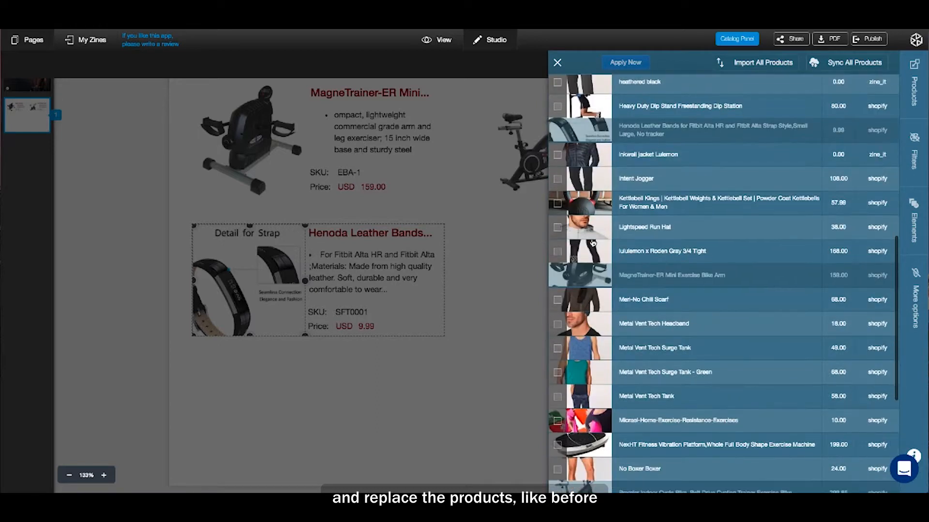
pyautogui.scroll(-3, 592, 243)
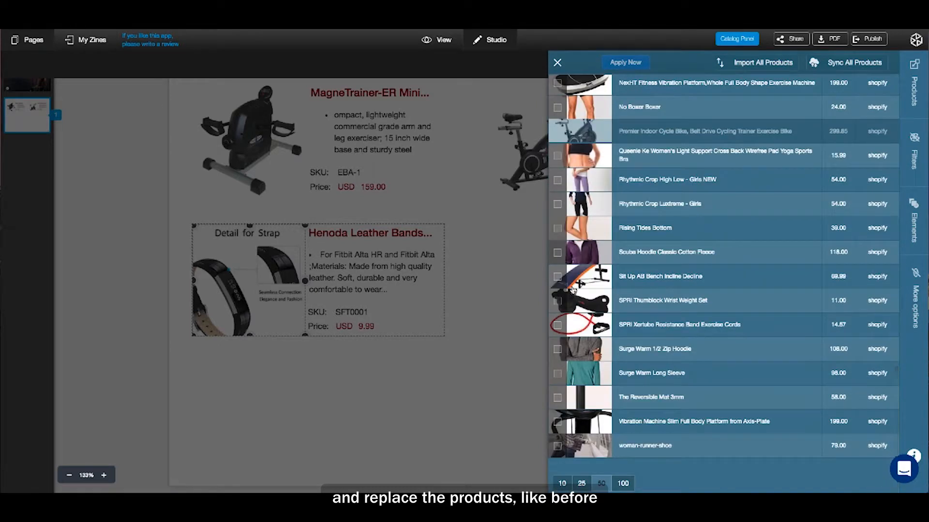
pyautogui.click(624, 63)
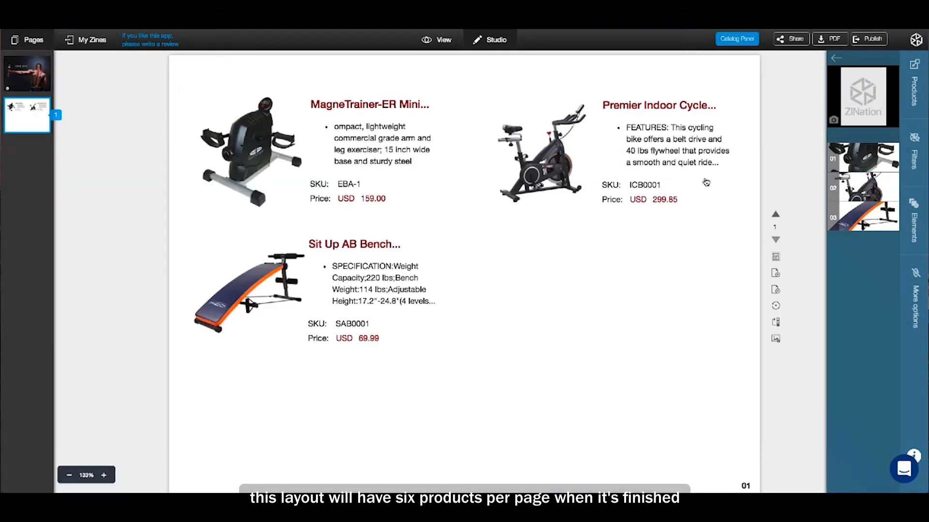
# Add another copy of the saved custom layout and place it below the Premier Indoor Cycle, level with the Sit Up AB Bench
pyautogui.click(916, 223)
pyautogui.click(718, 128)
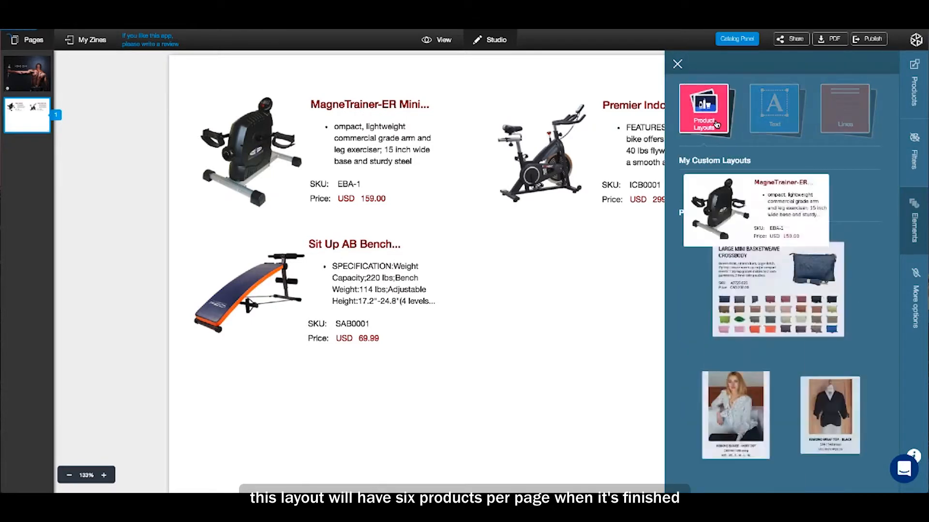
pyautogui.moveTo(726, 231); pyautogui.dragTo(554, 297)
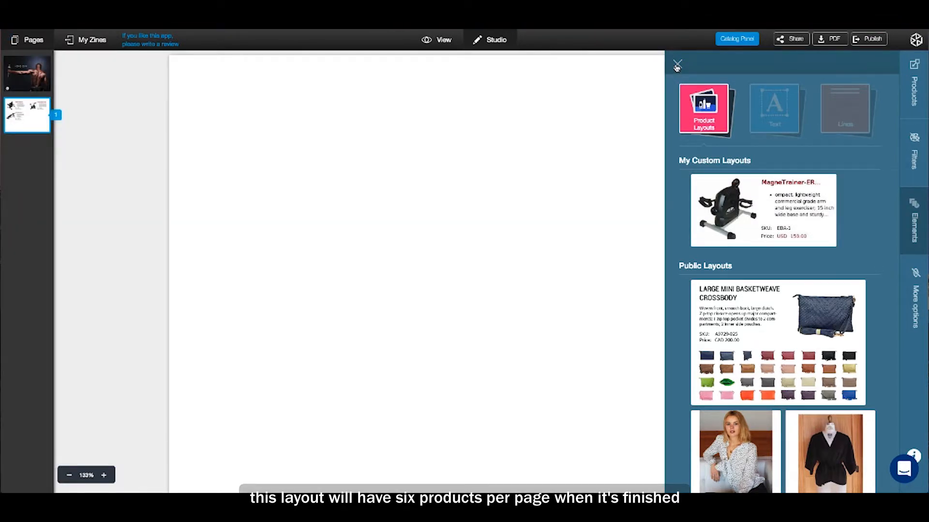
pyautogui.click(677, 65)
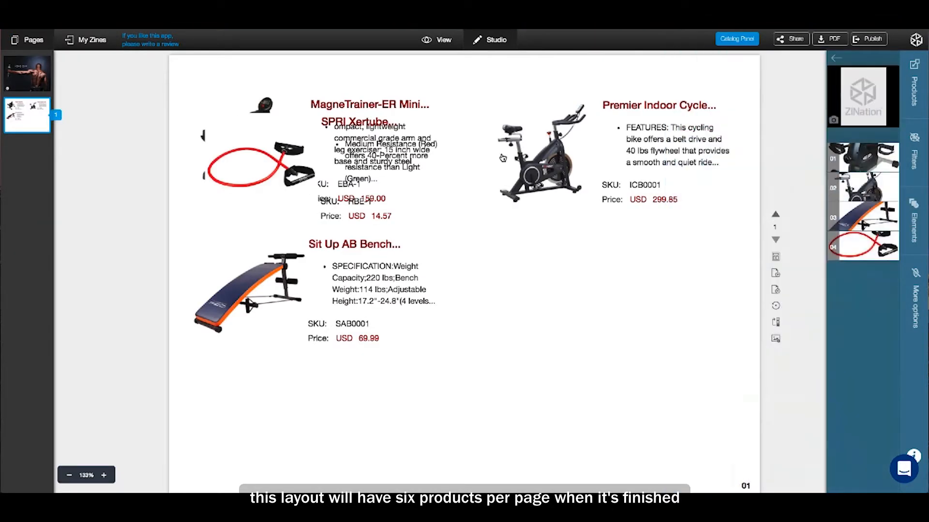
pyautogui.click(430, 188)
pyautogui.moveTo(431, 183); pyautogui.dragTo(711, 306)
pyautogui.click(711, 388)
# Replace the SPRI Xertube product with the Vibration Machine Slim Full Body Platform from Axis-Plate
pyautogui.click(533, 284)
pyautogui.click(532, 283)
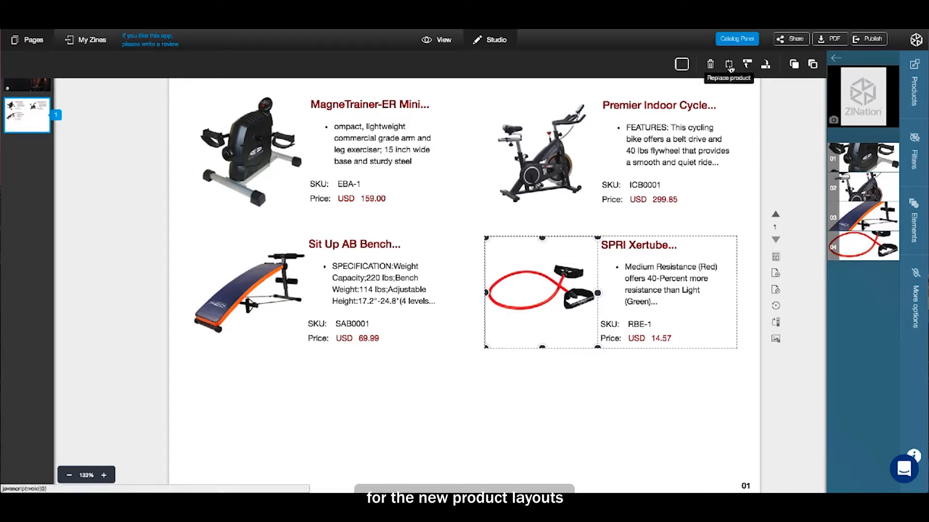
pyautogui.click(736, 71)
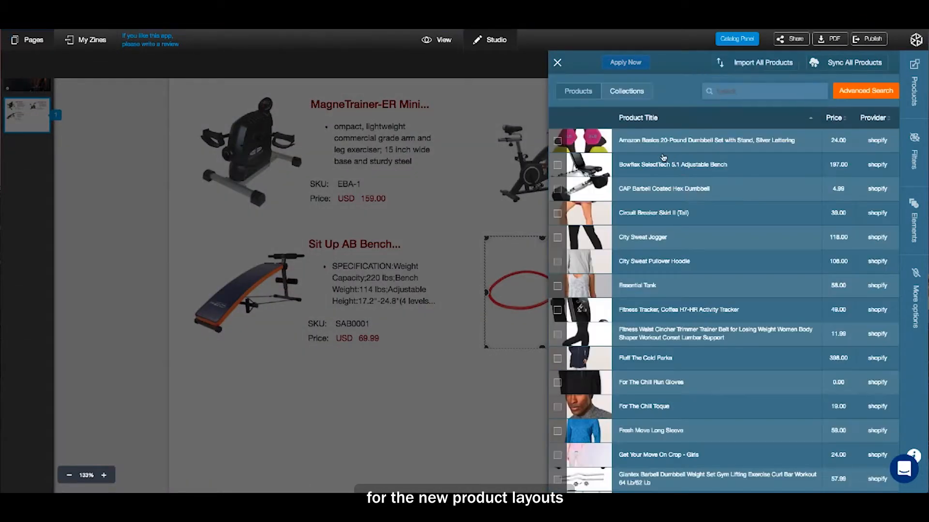
pyautogui.scroll(-15, 677, 204)
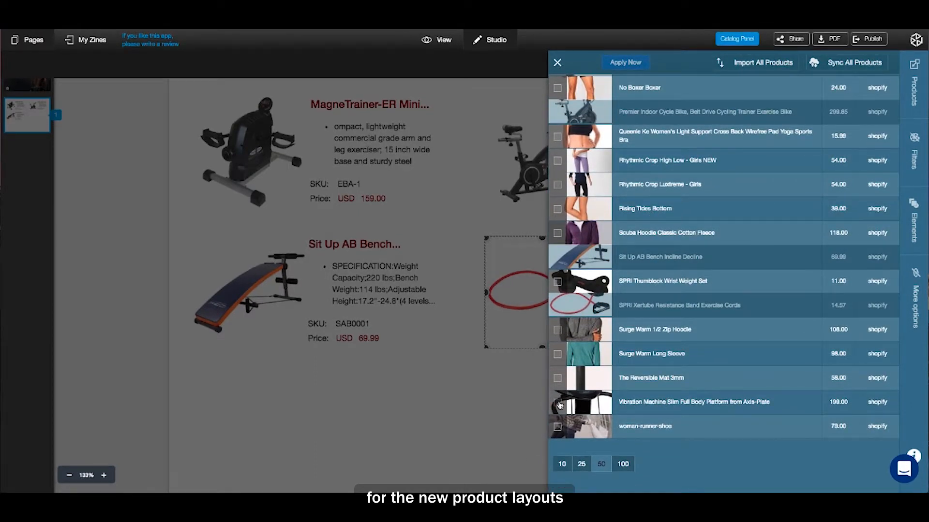
pyautogui.click(638, 68)
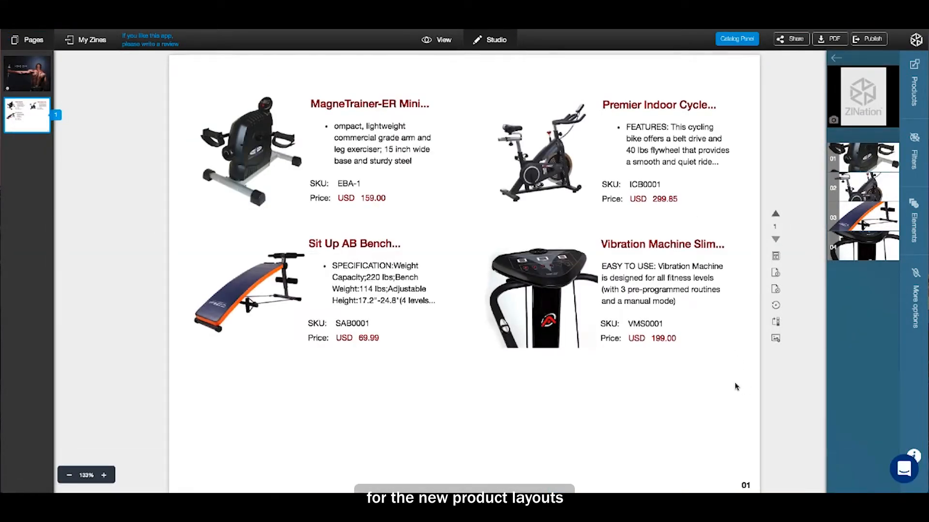
pyautogui.scroll(-1, 726, 387)
pyautogui.click(559, 238)
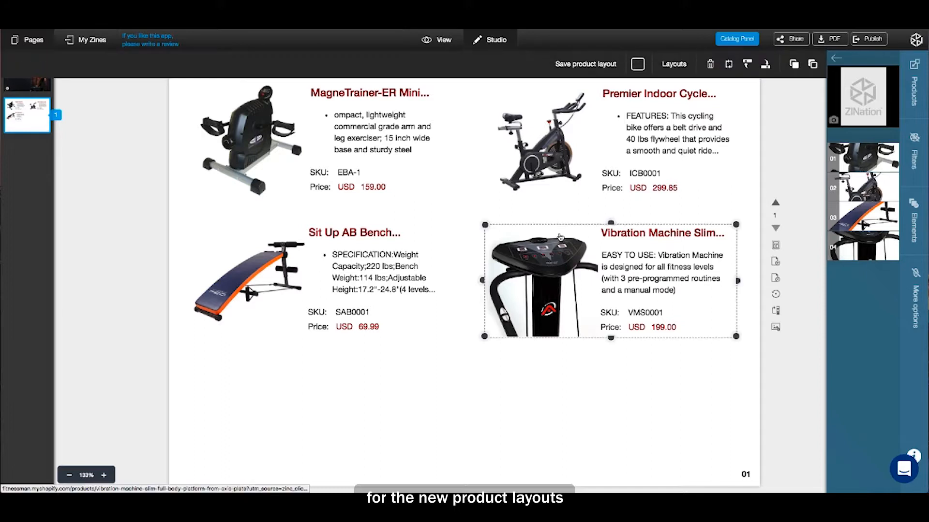
pyautogui.click(550, 170)
pyautogui.click(608, 389)
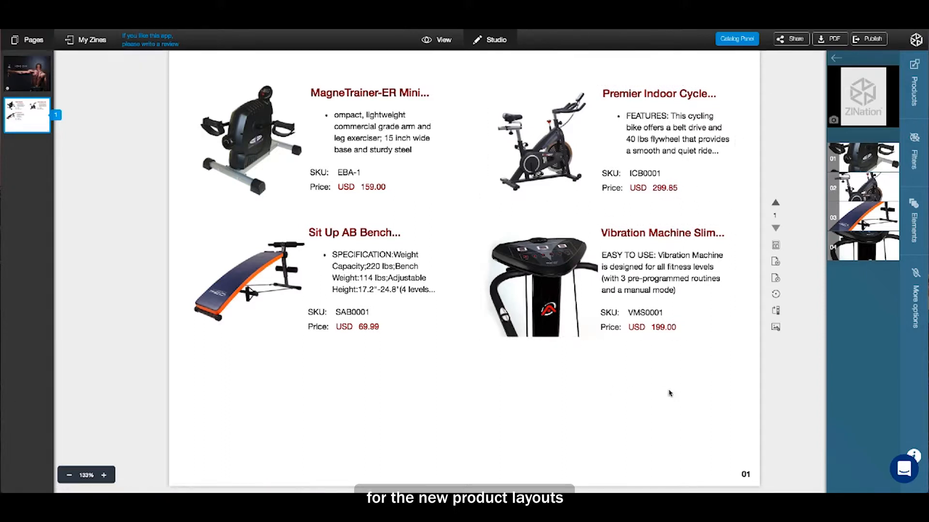
# Add another copy of the saved custom layout and position it below the Sit Up AB Bench block, aligned with the left column
pyautogui.click(913, 222)
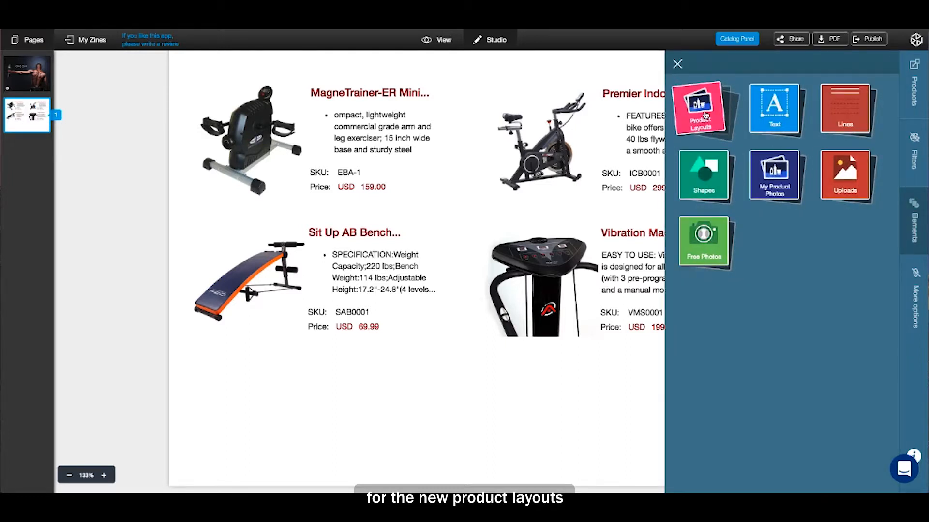
pyautogui.click(706, 116)
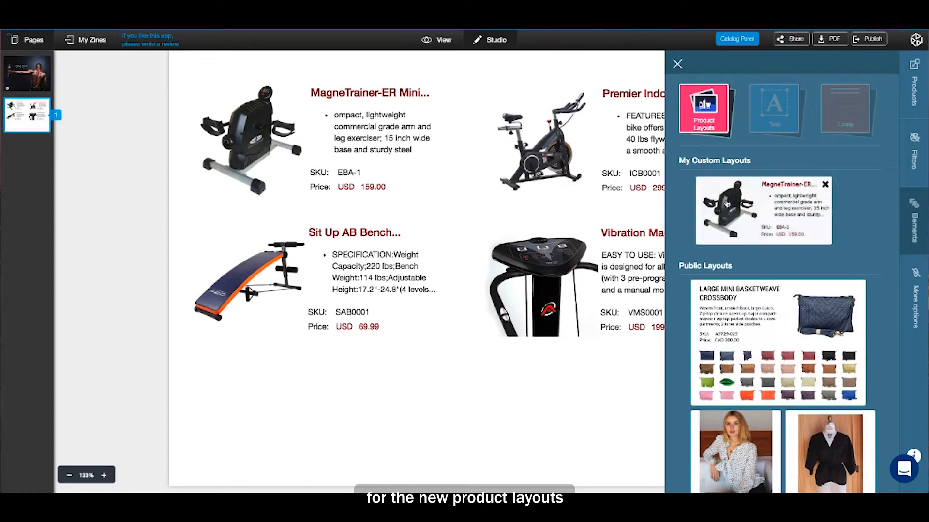
pyautogui.moveTo(732, 219); pyautogui.dragTo(247, 426)
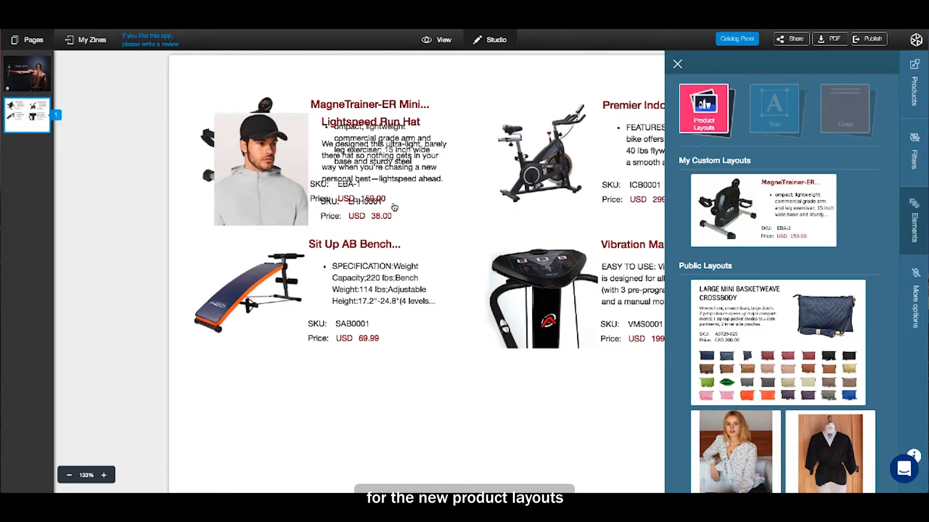
pyautogui.moveTo(394, 207); pyautogui.dragTo(414, 445)
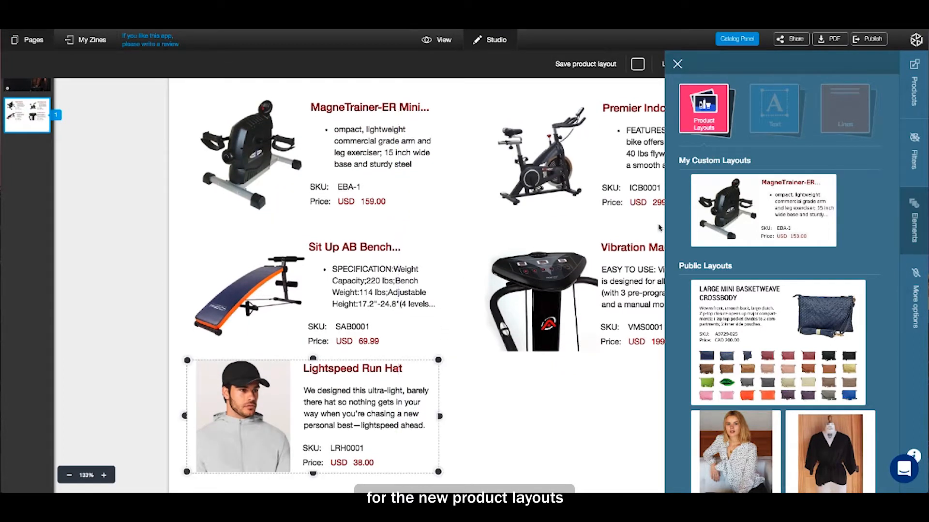
pyautogui.click(677, 65)
pyautogui.scroll(-1, 536, 184)
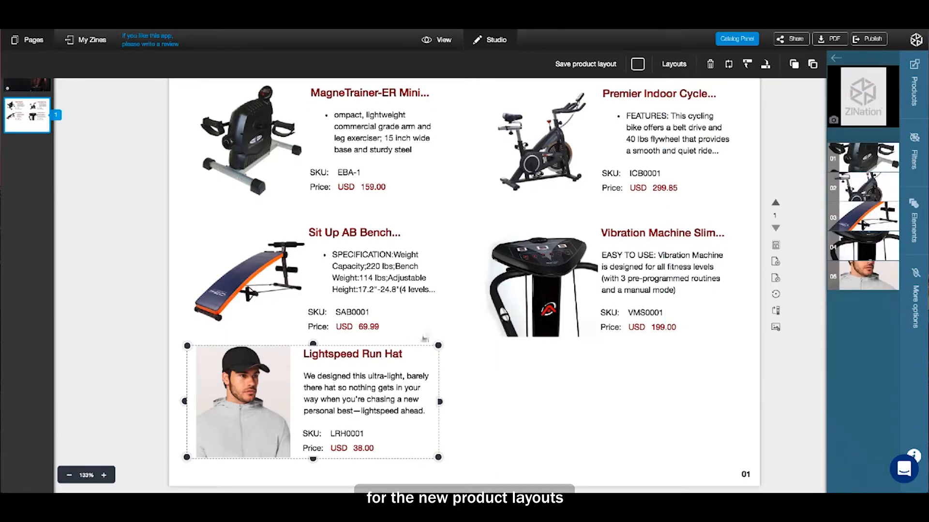
pyautogui.click(465, 434)
pyautogui.click(424, 441)
pyautogui.moveTo(425, 441); pyautogui.dragTo(429, 442)
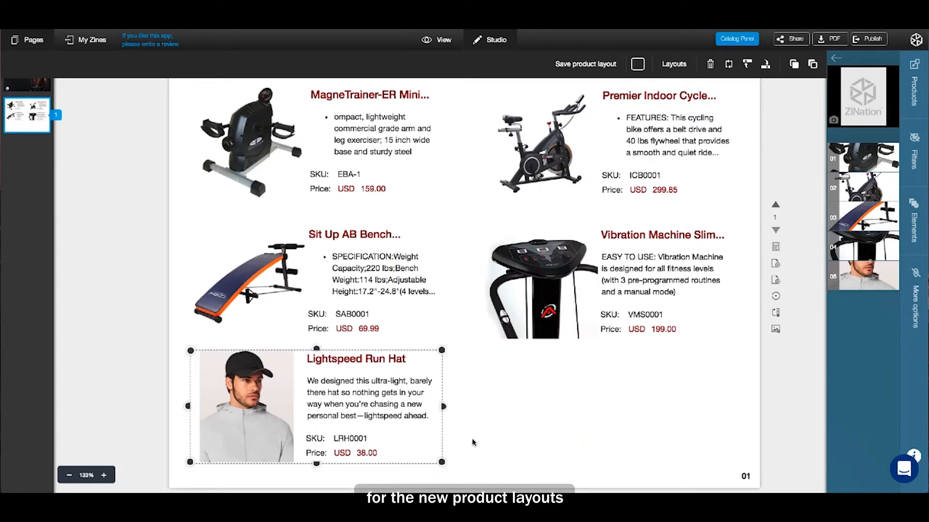
# Replace the Lightspeed Run Hat product with the SPRI Thumblock Wrist Weight Set
pyautogui.click(226, 420)
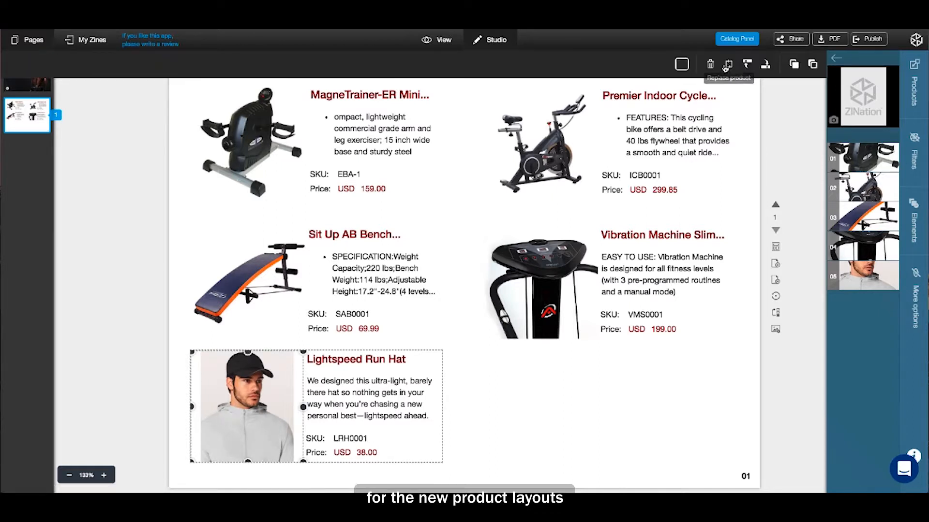
pyautogui.click(727, 66)
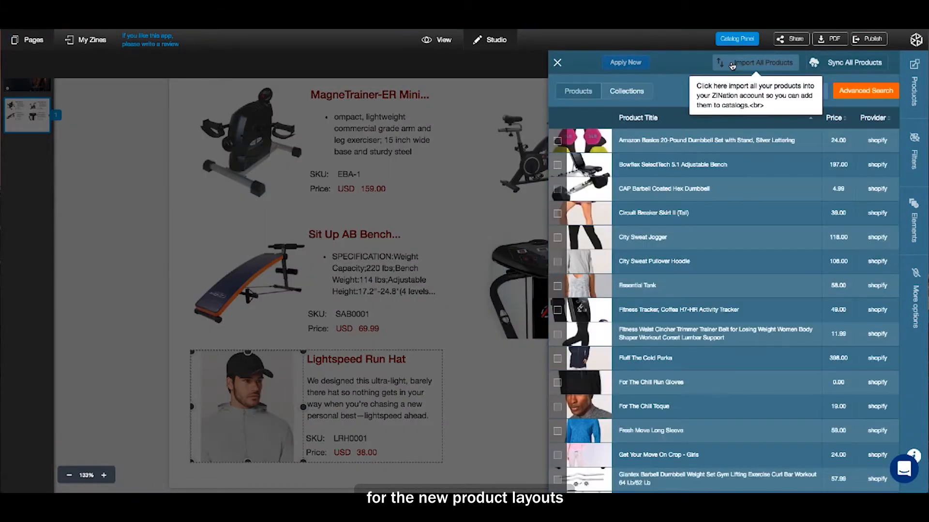
pyautogui.scroll(-5, 651, 288)
pyautogui.scroll(-3, 652, 288)
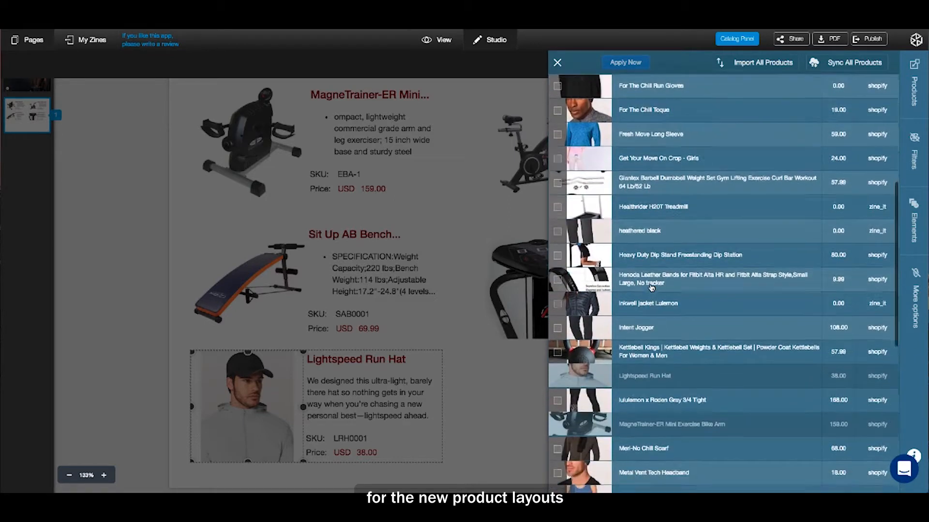
pyautogui.scroll(-5, 651, 288)
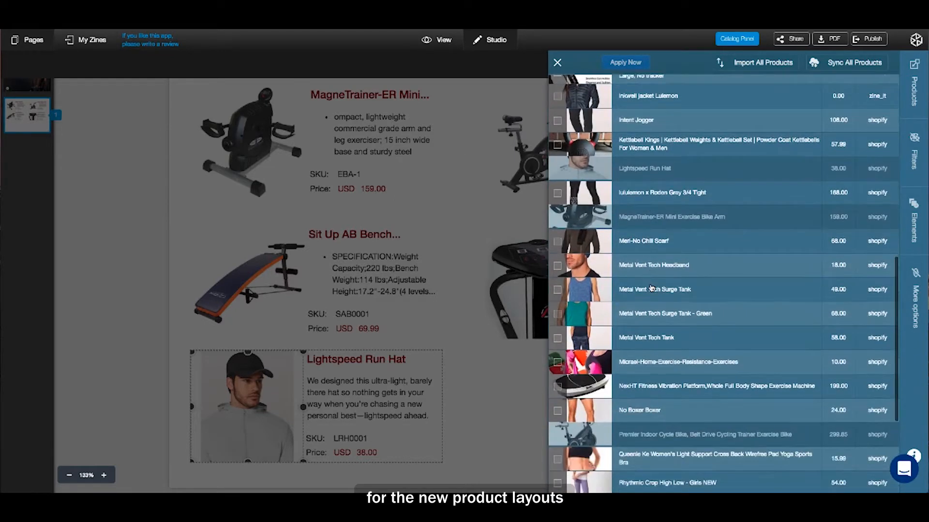
pyautogui.scroll(-5, 651, 288)
pyautogui.scroll(-3, 652, 288)
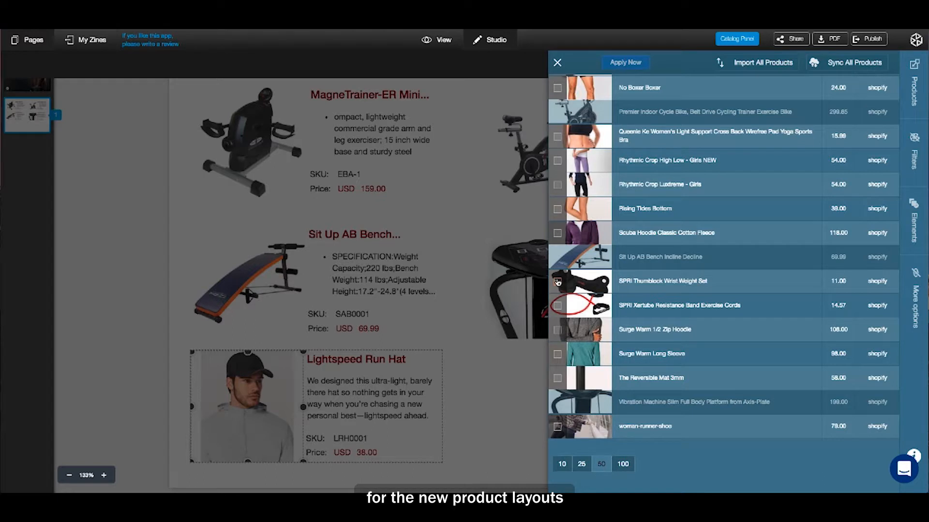
pyautogui.click(628, 67)
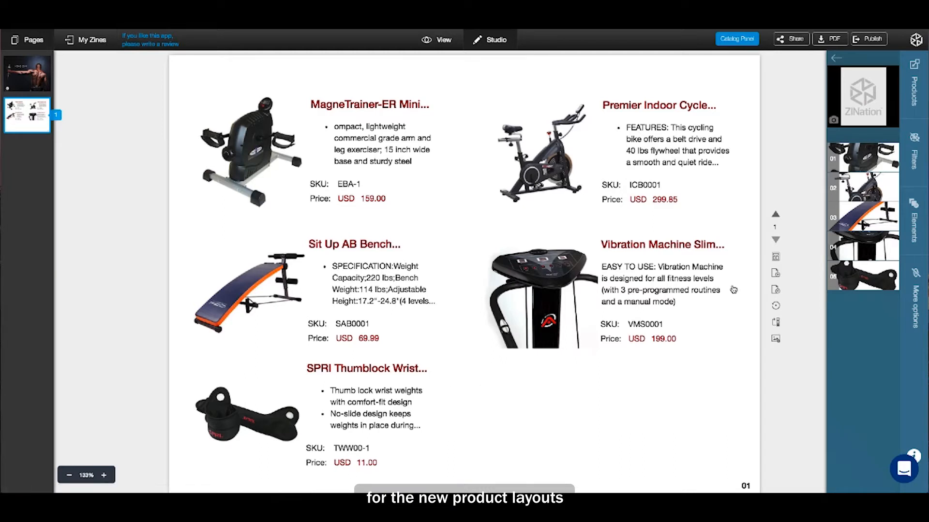
# Add another copy of the saved custom layout and place it below the Vibration Machine, level with the SPRI Thumblock block
pyautogui.click(915, 236)
pyautogui.click(720, 127)
pyautogui.moveTo(731, 215); pyautogui.dragTo(534, 443)
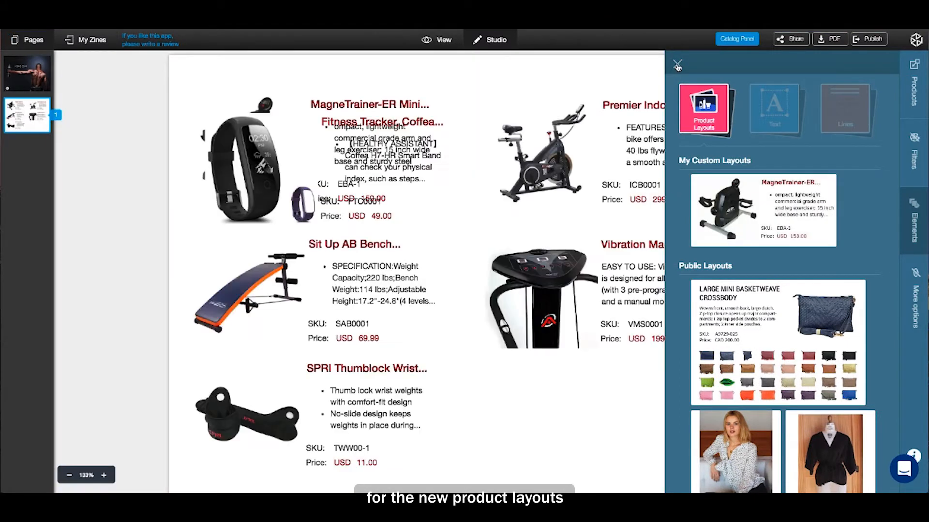
pyautogui.click(677, 66)
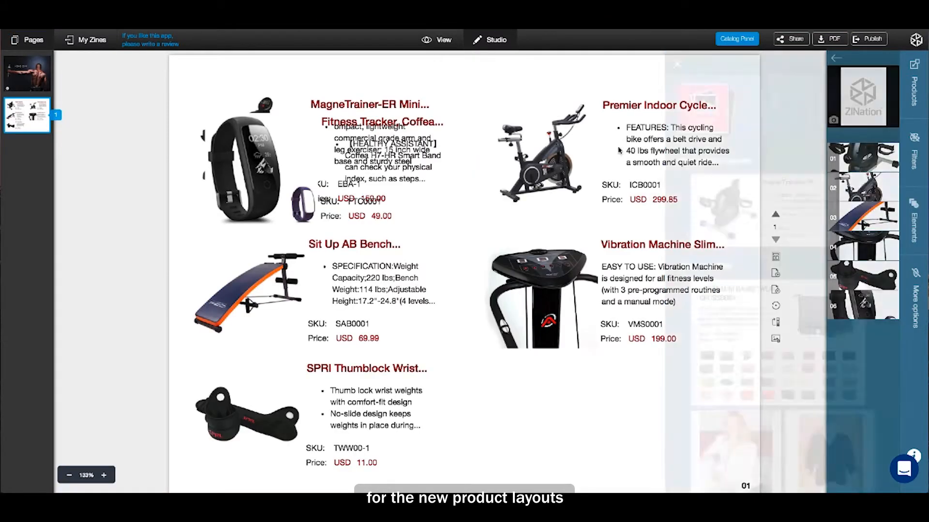
pyautogui.click(432, 199)
pyautogui.moveTo(432, 199); pyautogui.dragTo(708, 448)
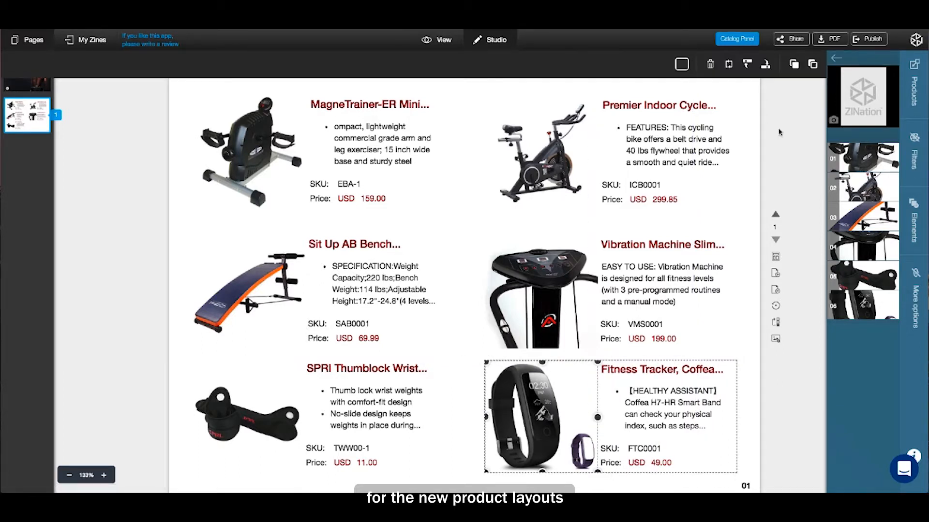
# Replace the Fitness Tracker product with the Bowflex SelectTech 5.1 Adjustable Bench
pyautogui.click(729, 65)
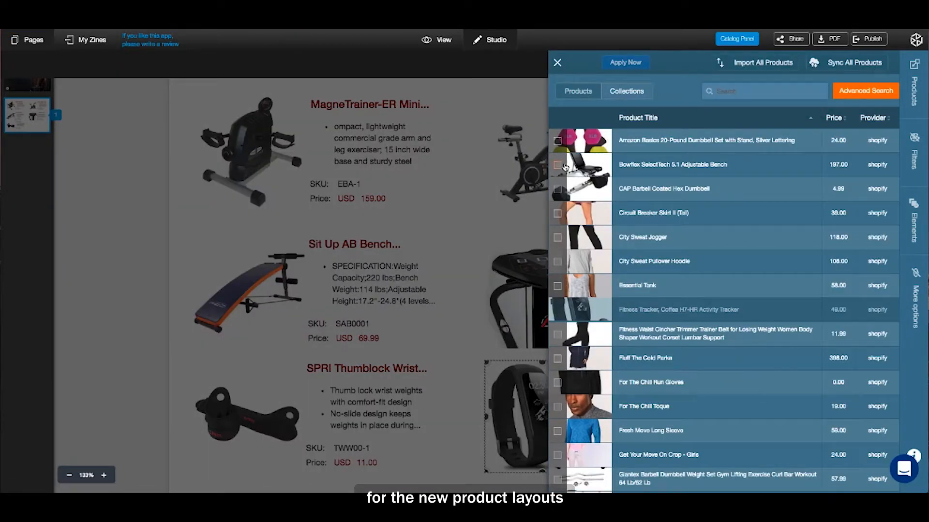
pyautogui.click(625, 63)
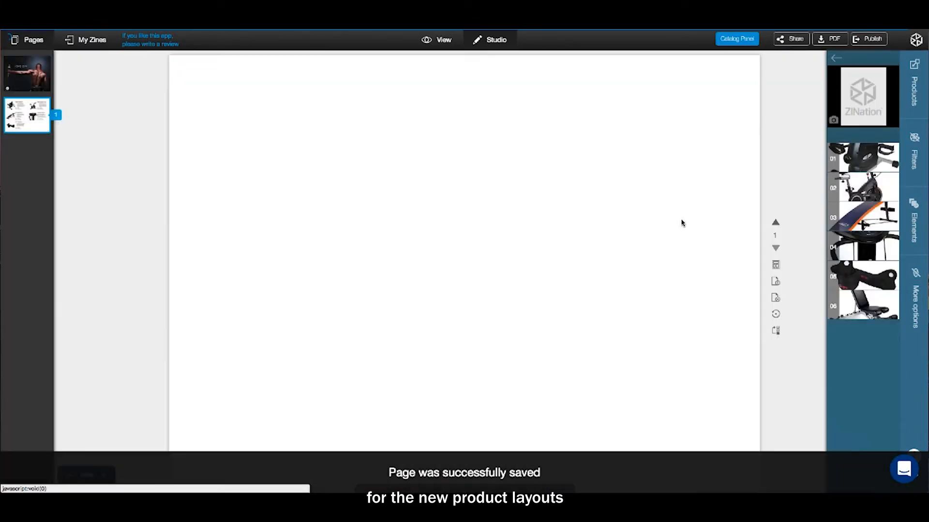
pyautogui.scroll(-1, 701, 220)
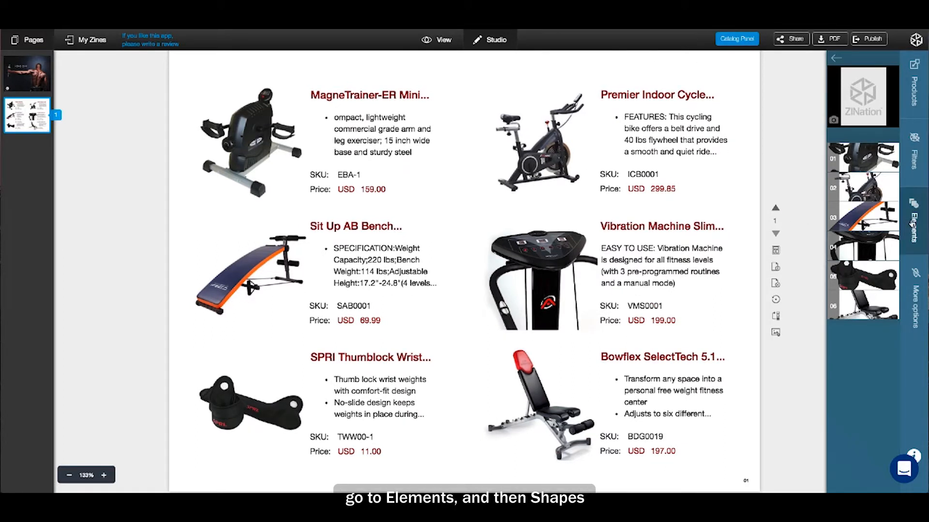
# Add a solid white square shape to the product page and move it to the page's upper-left corner, over the MagneTrainer image
pyautogui.click(914, 223)
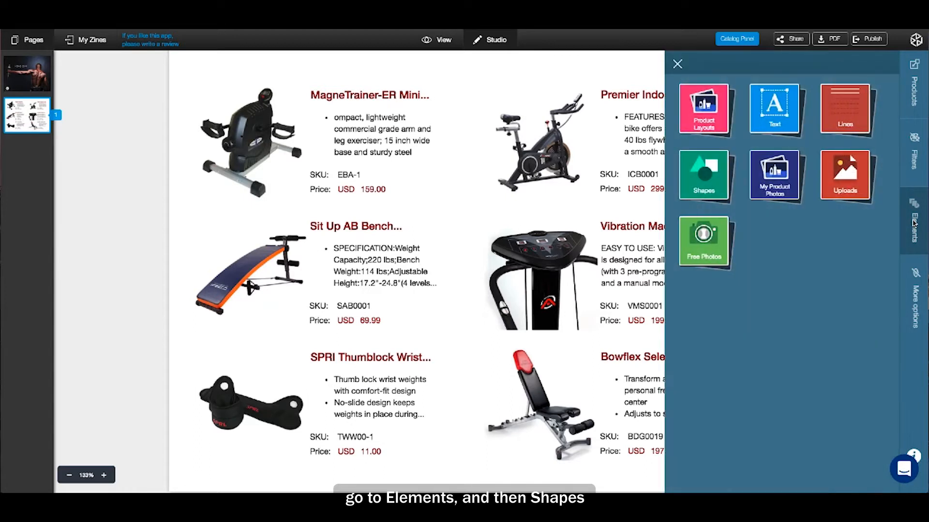
pyautogui.click(709, 182)
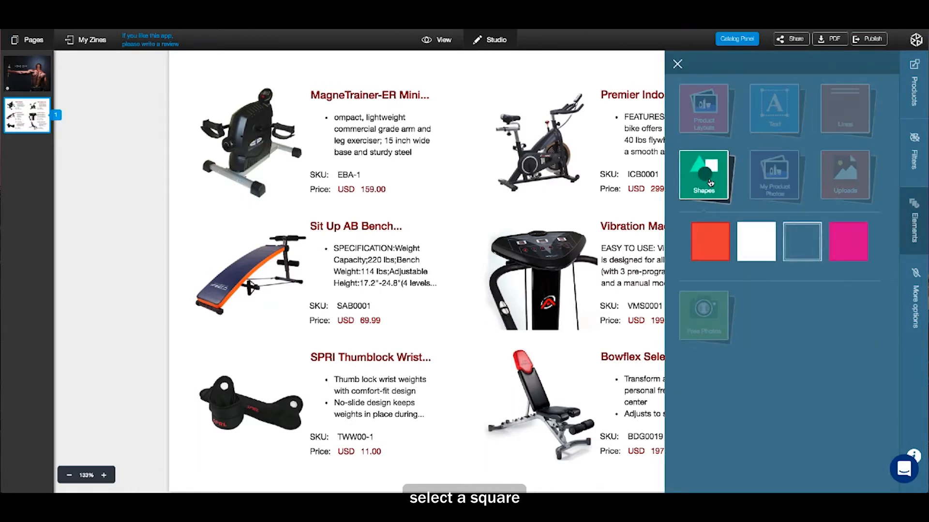
pyautogui.moveTo(755, 242); pyautogui.dragTo(267, 104)
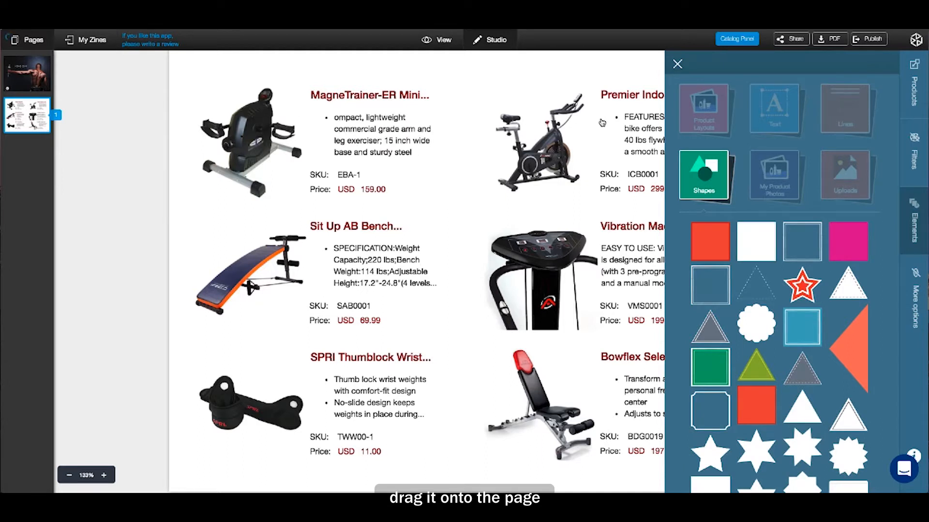
pyautogui.click(677, 64)
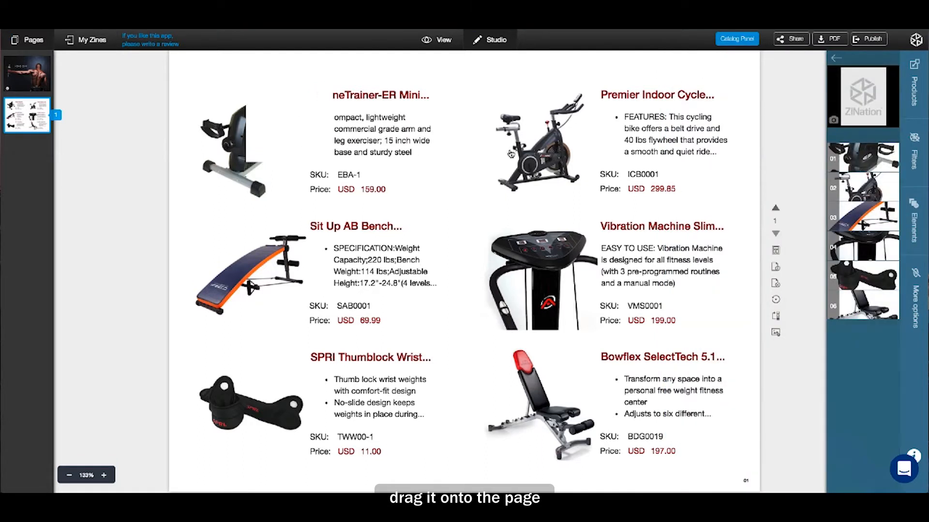
pyautogui.scroll(2, 464, 194)
pyautogui.click(285, 189)
pyautogui.moveTo(293, 191); pyautogui.dragTo(228, 173)
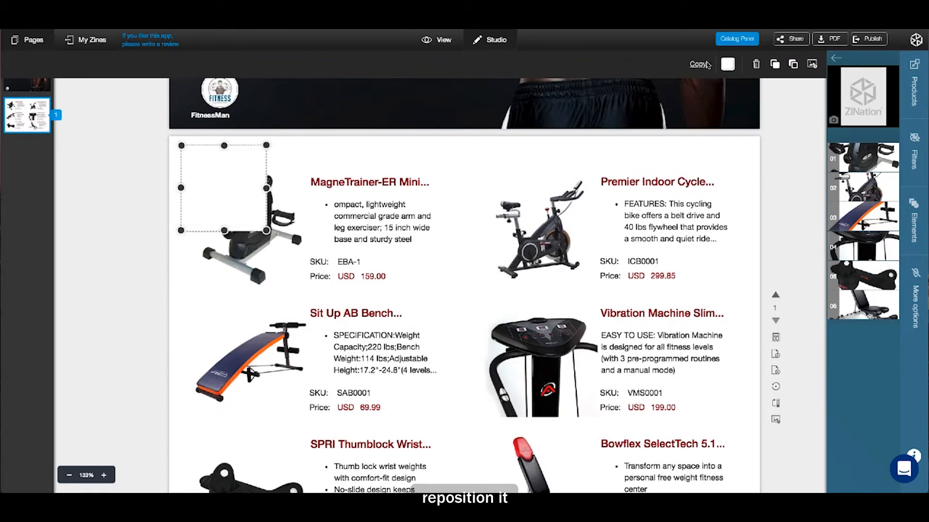
# Change the square's fill color to dark red, rgb(131, 6, 5)
pyautogui.click(728, 65)
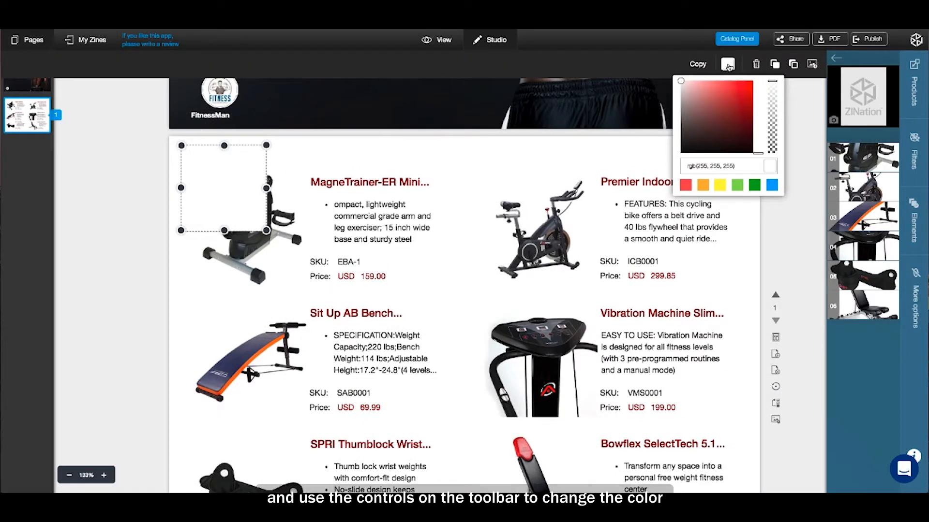
pyautogui.click(749, 116)
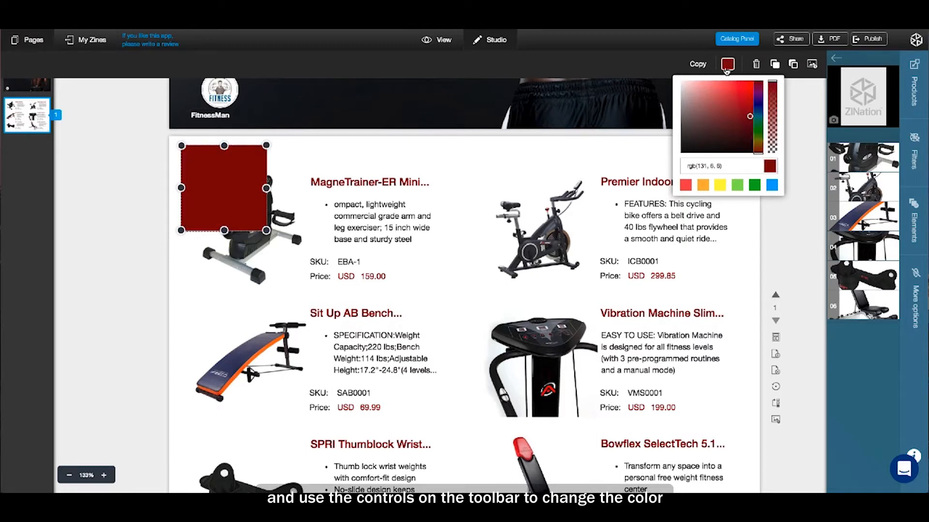
pyautogui.click(793, 124)
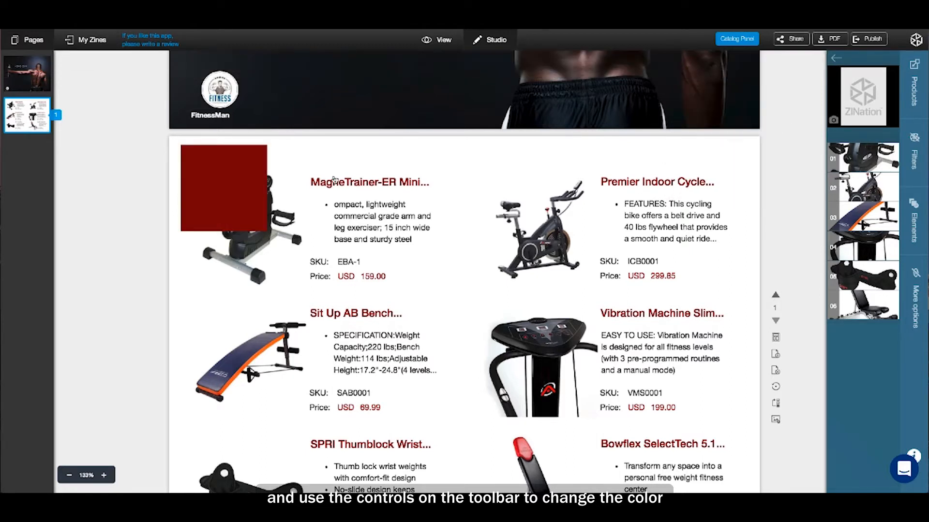
# Move the dark red square to the page's upper-left corner and stretch it into a thin header bar across the full page width
pyautogui.click(256, 183)
pyautogui.moveTo(244, 189); pyautogui.dragTo(233, 181)
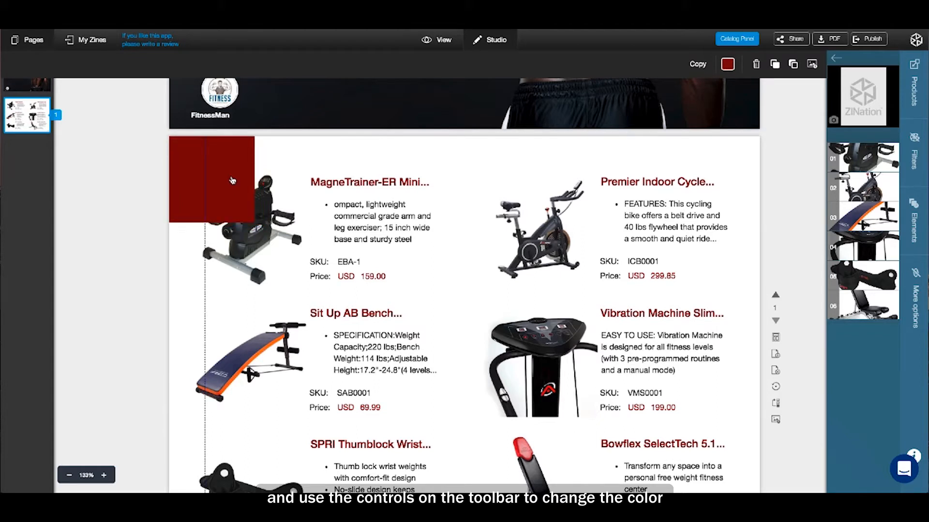
pyautogui.moveTo(212, 223); pyautogui.dragTo(734, 145)
pyautogui.moveTo(667, 154); pyautogui.dragTo(682, 158)
pyautogui.click(678, 158)
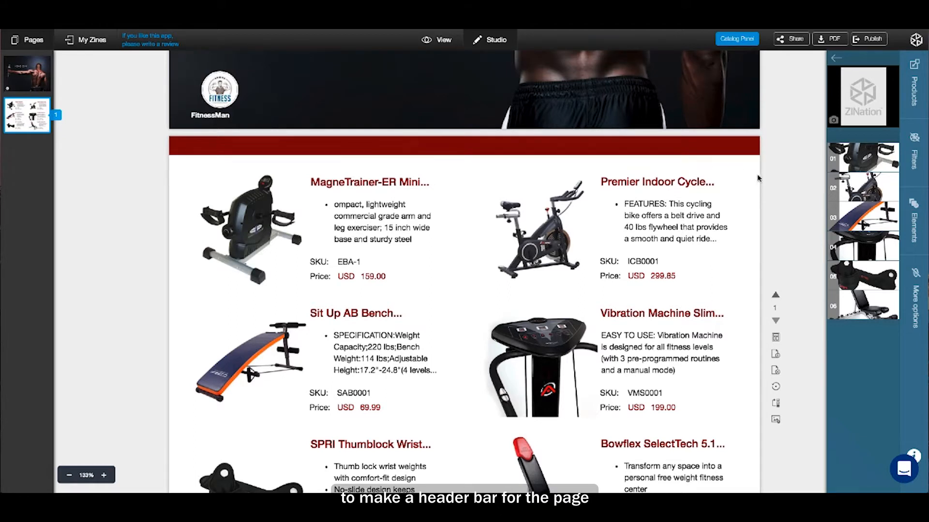
pyautogui.click(521, 150)
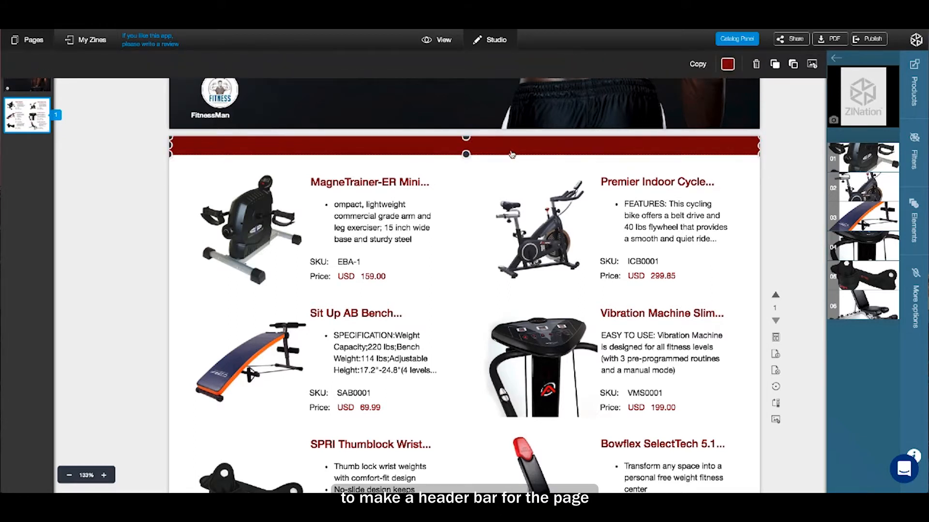
pyautogui.moveTo(465, 155); pyautogui.dragTo(466, 157)
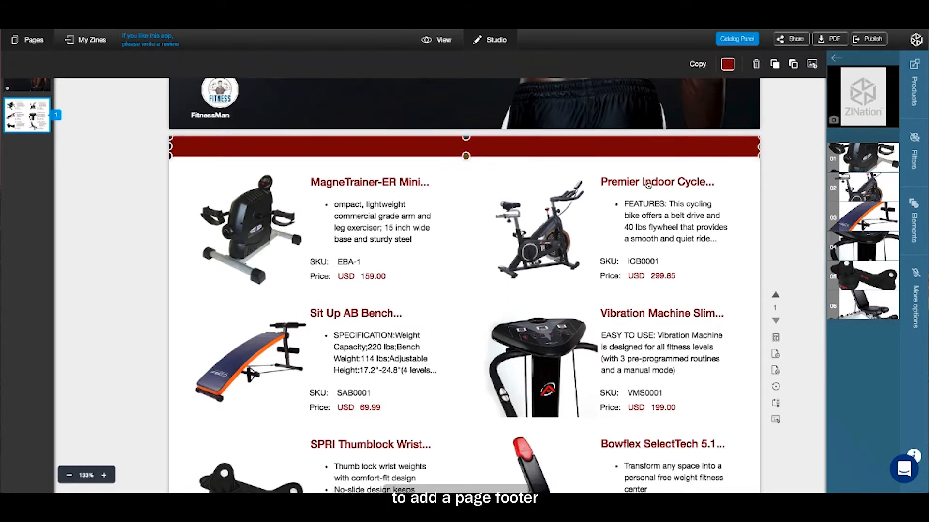
# Duplicate the header bar and place the copy along the bottom edge of the product page as a footer bar
pyautogui.click(515, 157)
pyautogui.click(485, 151)
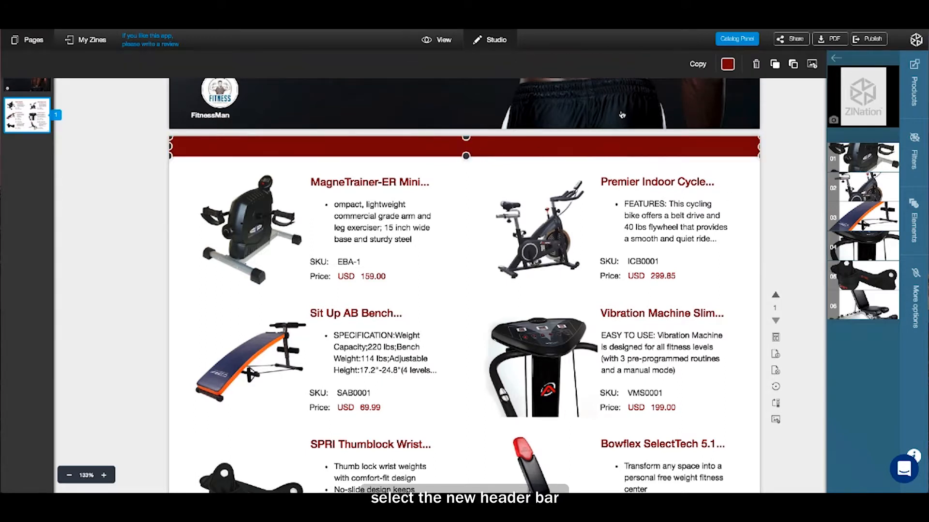
pyautogui.click(687, 88)
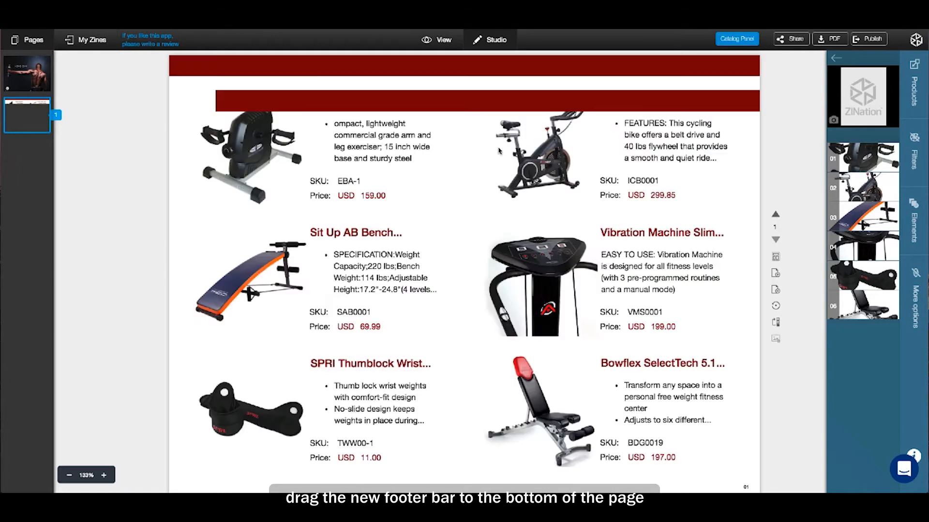
pyautogui.moveTo(460, 68); pyautogui.dragTo(454, 482)
pyautogui.click(435, 370)
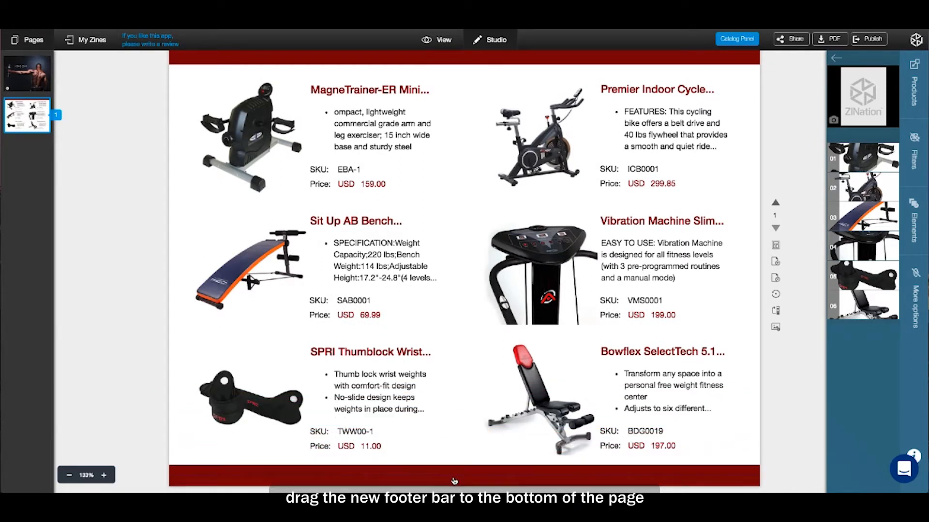
# Shorten the footer bar so it ends just before the page number, and reduce it to a thin strip
pyautogui.moveTo(757, 476); pyautogui.dragTo(732, 477)
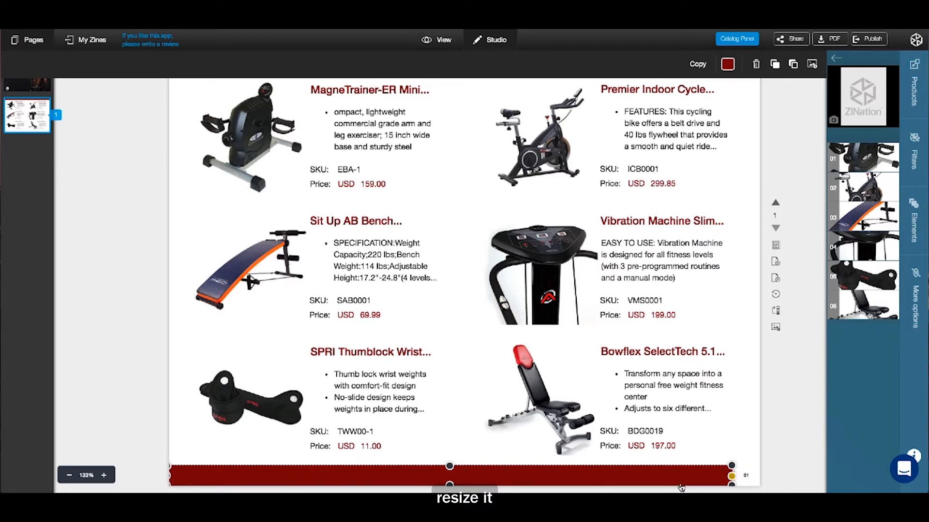
pyautogui.moveTo(450, 484); pyautogui.dragTo(450, 471)
pyautogui.click(462, 461)
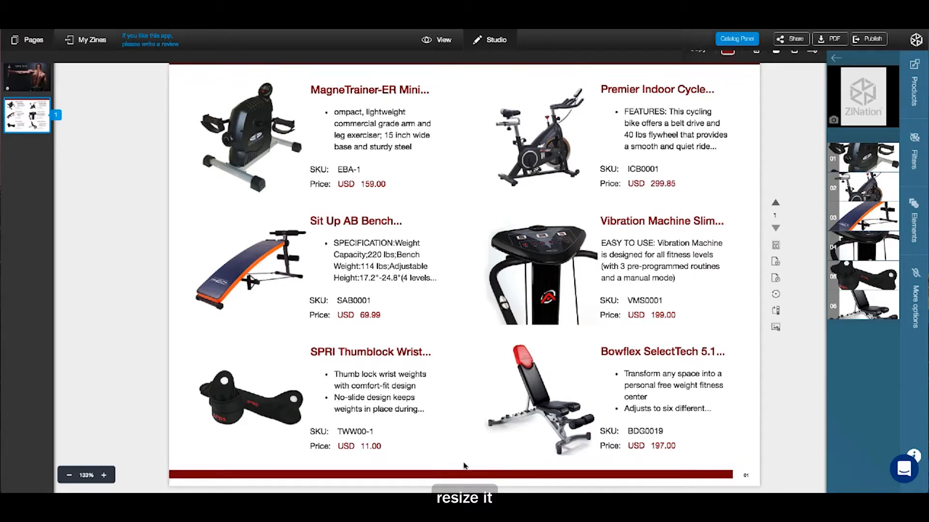
pyautogui.click(476, 476)
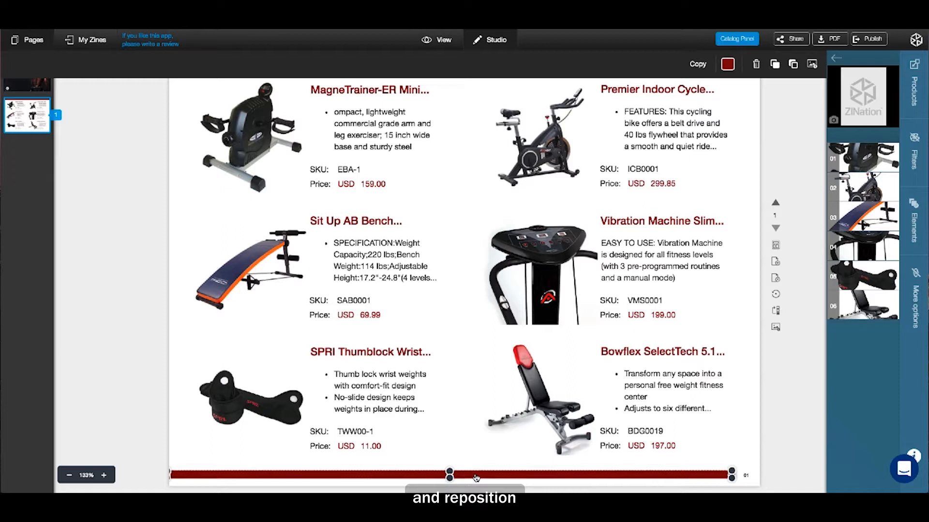
pyautogui.scroll(1, 476, 478)
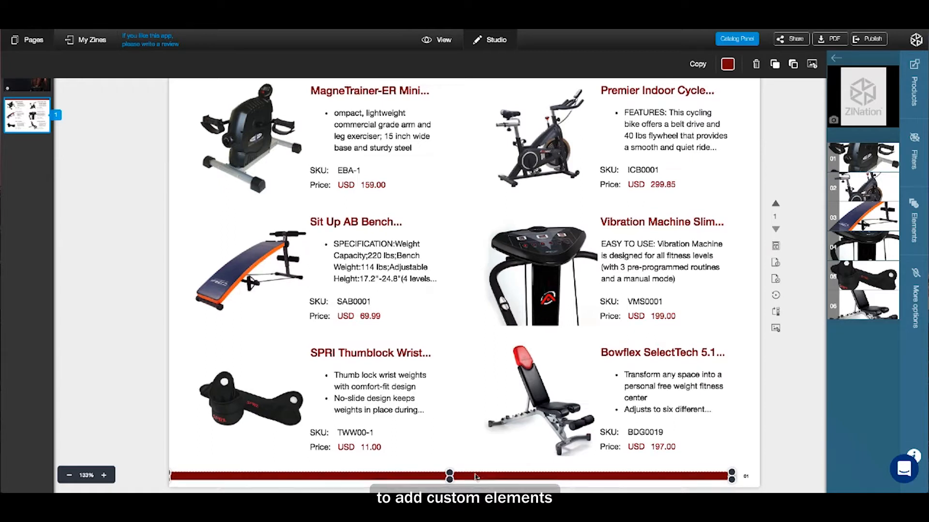
# Add a white scalloped circle shape and move it to the page's lower-right corner, above the page number
pyautogui.click(780, 443)
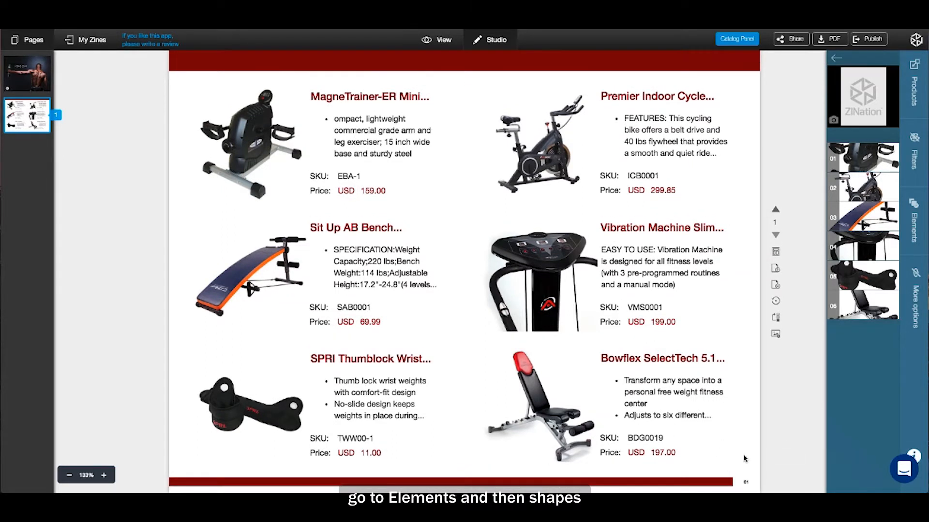
pyautogui.scroll(-1, 749, 449)
pyautogui.click(914, 223)
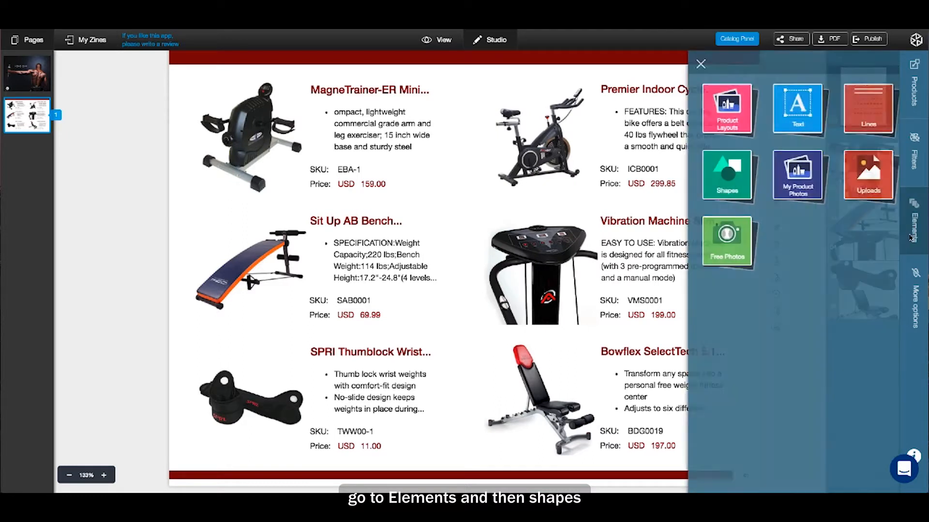
pyautogui.click(715, 185)
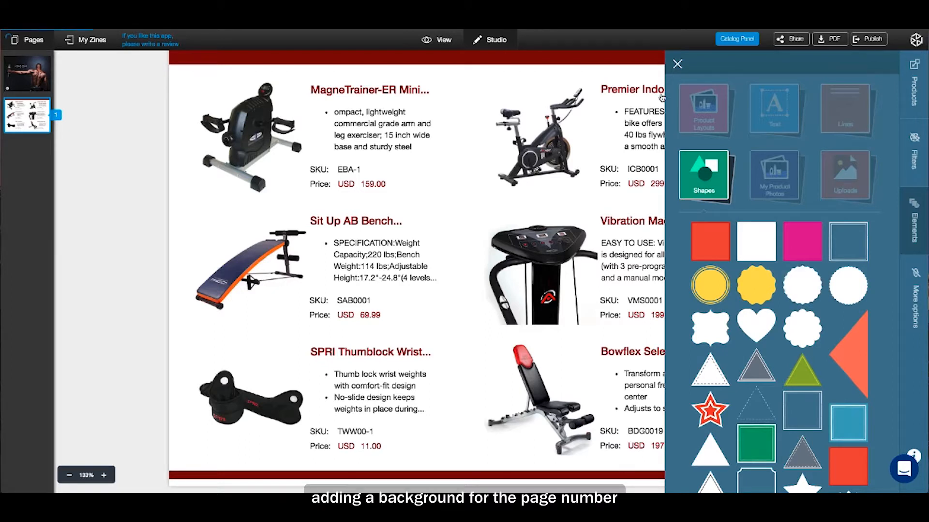
pyautogui.click(677, 66)
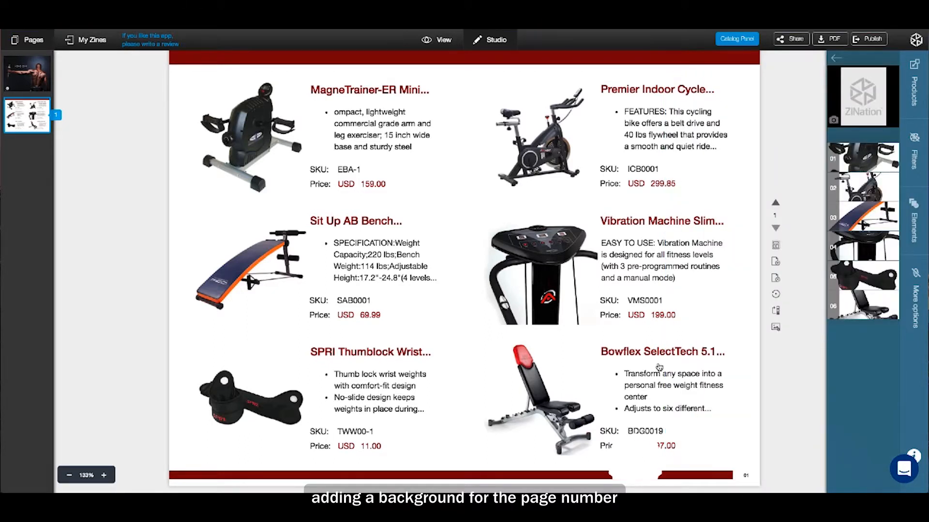
pyautogui.moveTo(633, 477); pyautogui.dragTo(728, 457)
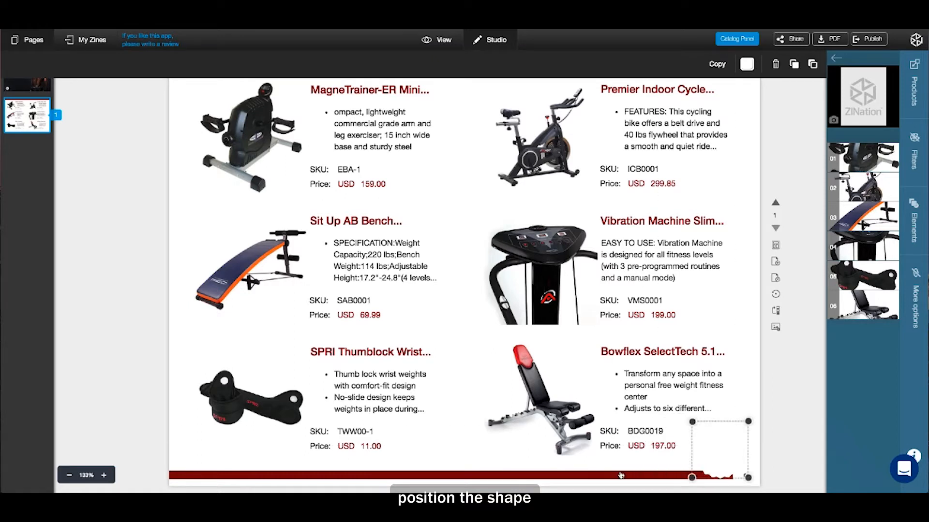
# Copy the RGB color value of the footer bar
pyautogui.click(509, 479)
pyautogui.click(727, 68)
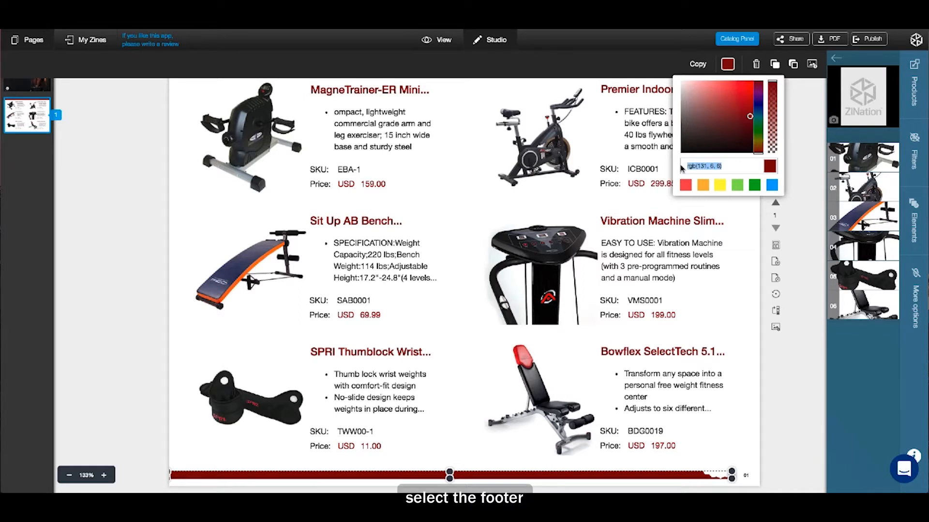
pyautogui.rightClick(728, 164)
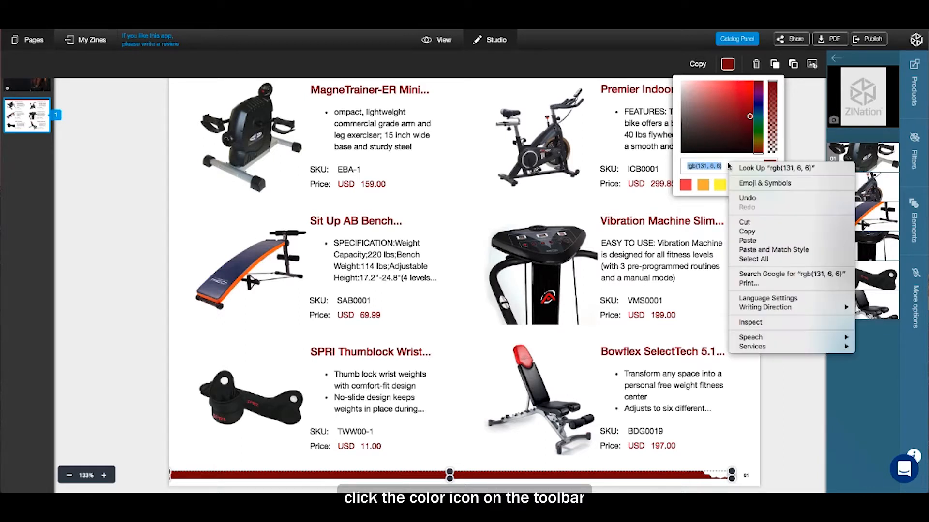
pyautogui.click(741, 232)
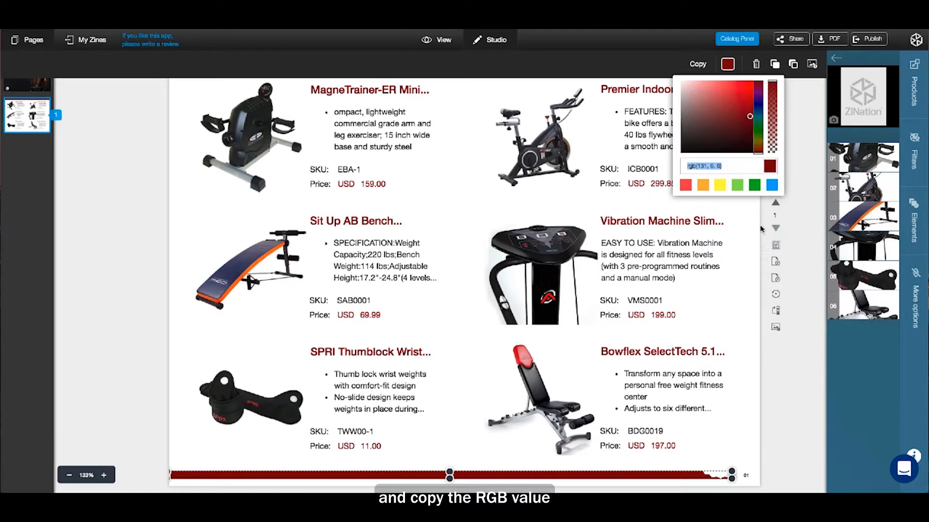
pyautogui.click(751, 388)
# Set the scalloped shape's fill to the footer bar's dark red by pasting the copied value, rgb(131, 6, 6)
pyautogui.click(723, 451)
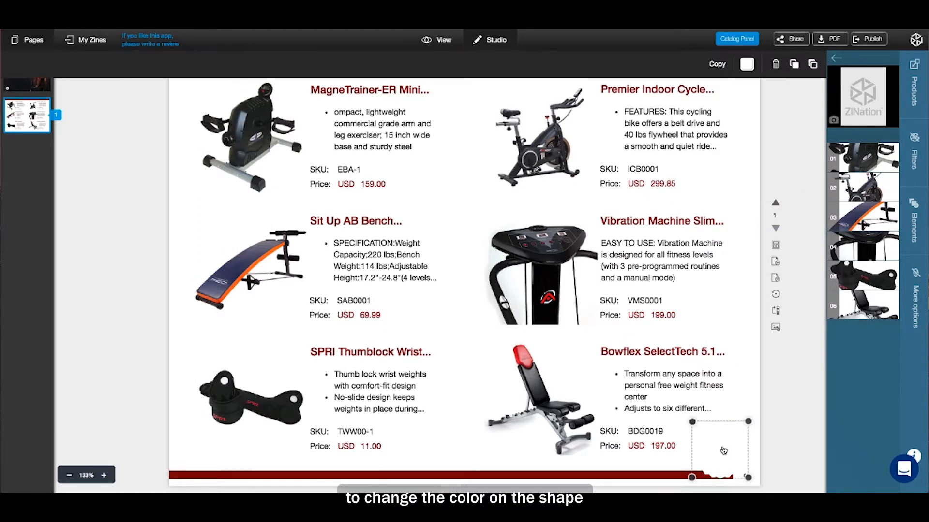
pyautogui.click(747, 64)
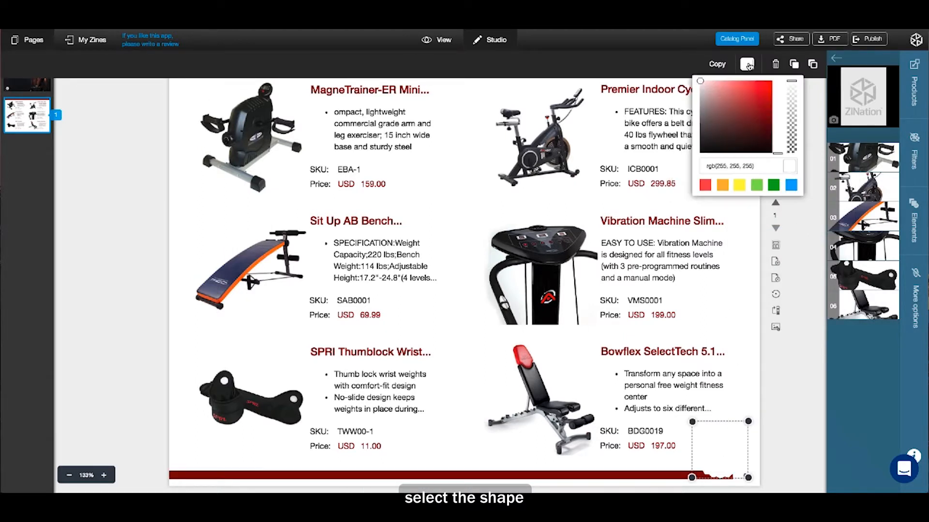
pyautogui.rightClick(731, 166)
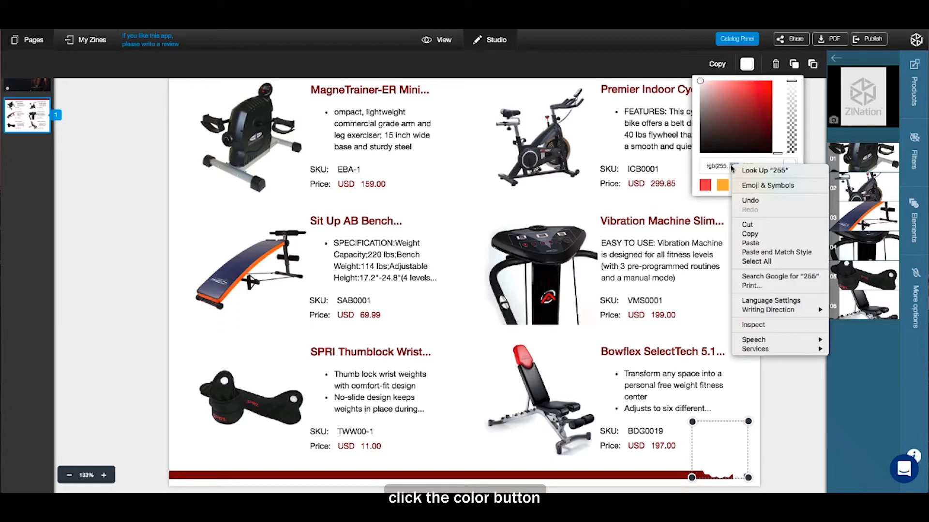
pyautogui.click(714, 166)
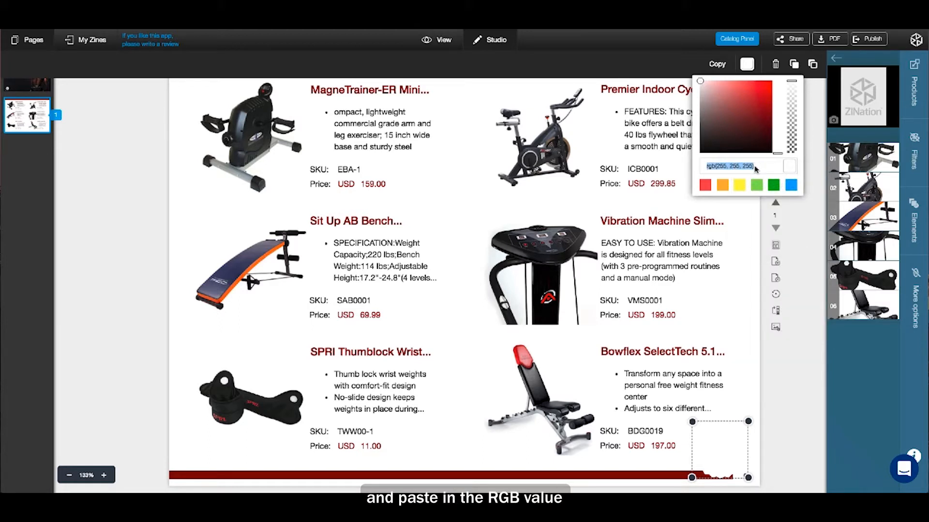
pyautogui.rightClick(758, 166)
pyautogui.click(761, 244)
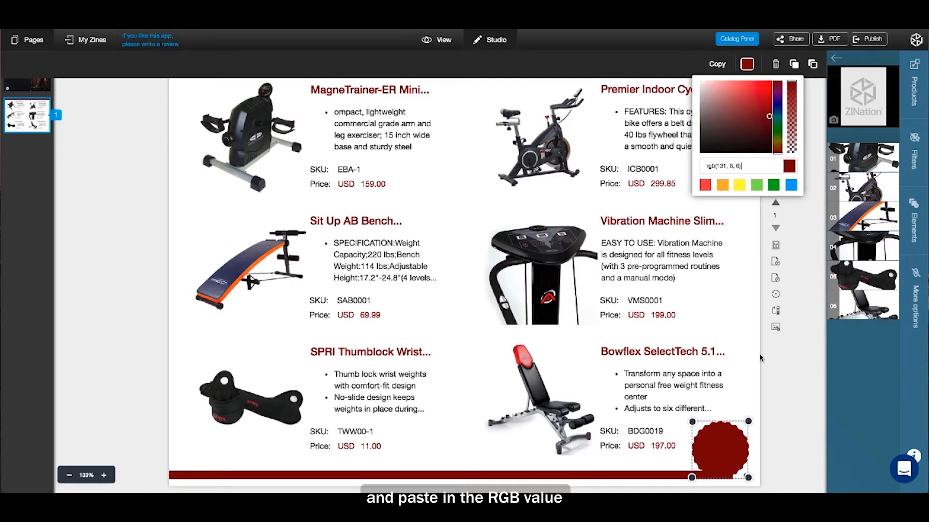
pyautogui.click(770, 383)
# Shrink the scalloped shape to a small badge beside the footer bar's end, position it over the page number, and send it to the back
pyautogui.click(703, 439)
pyautogui.moveTo(692, 422); pyautogui.dragTo(752, 477)
pyautogui.click(718, 458)
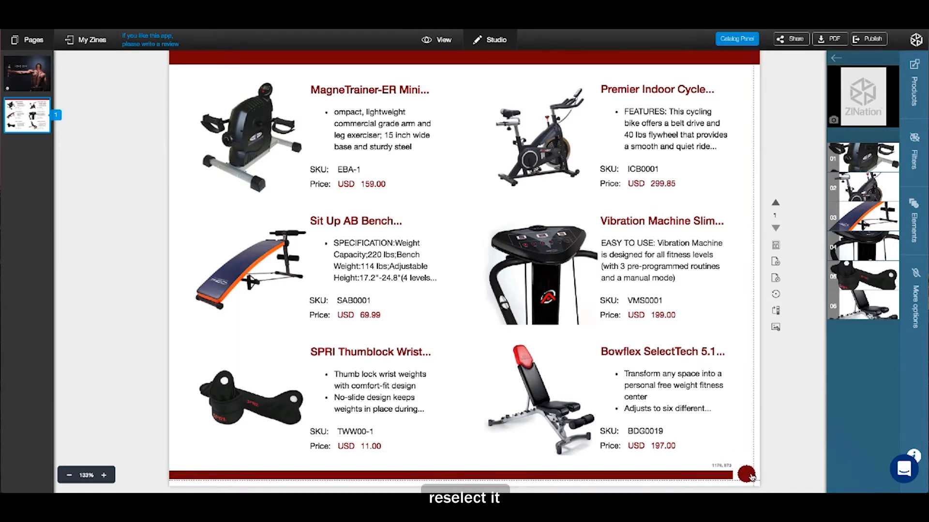
pyautogui.click(746, 475)
pyautogui.click(813, 64)
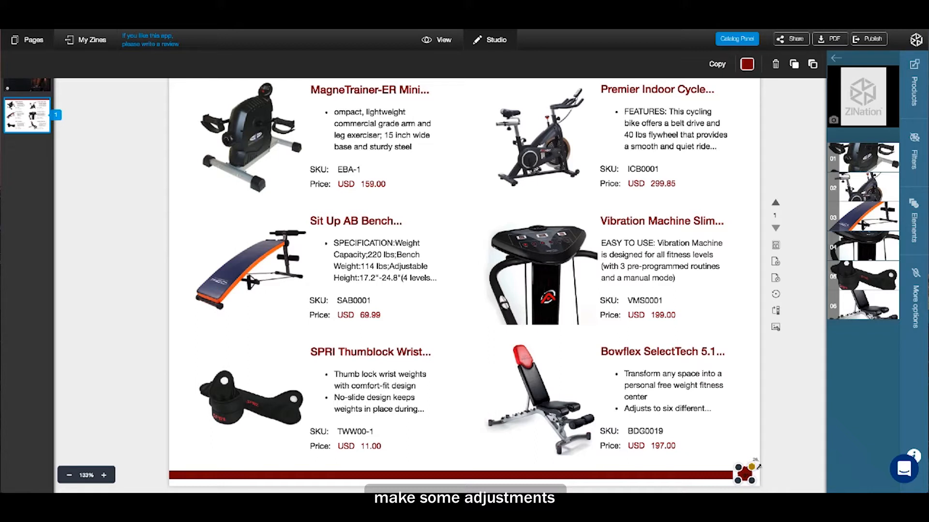
pyautogui.click(764, 464)
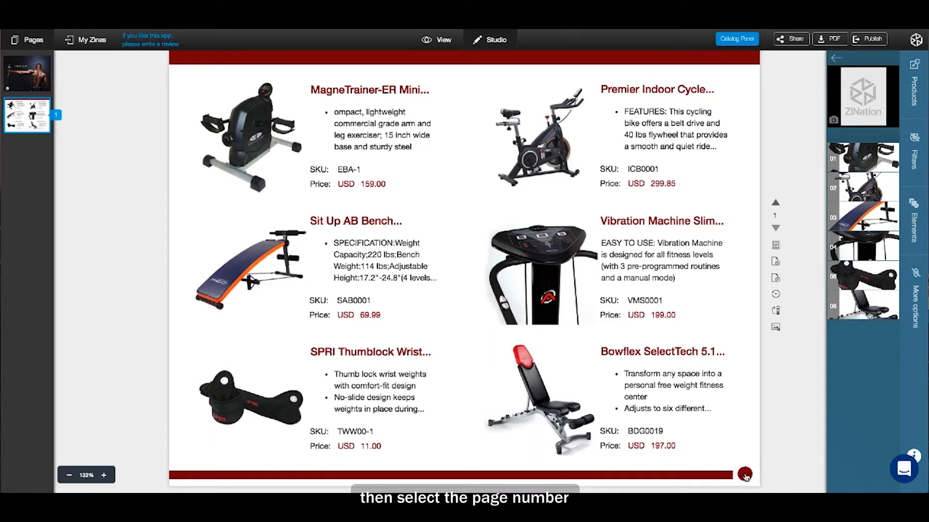
# Change the text color of the page number inside the badge to white
pyautogui.click(745, 474)
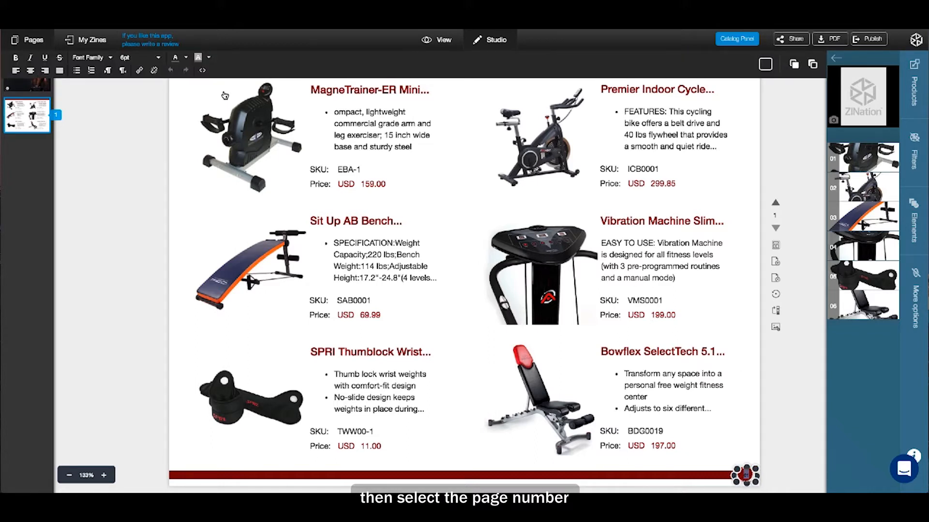
pyautogui.click(186, 58)
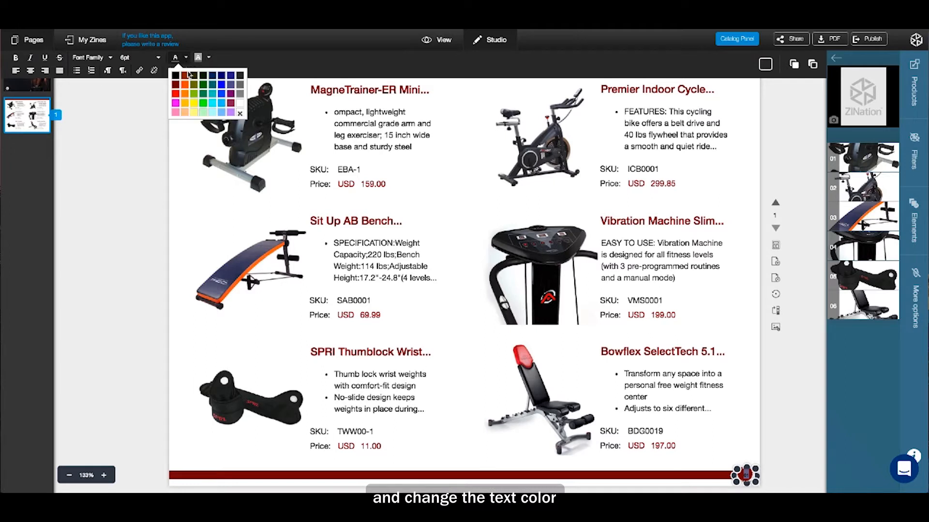
pyautogui.click(240, 107)
pyautogui.click(755, 460)
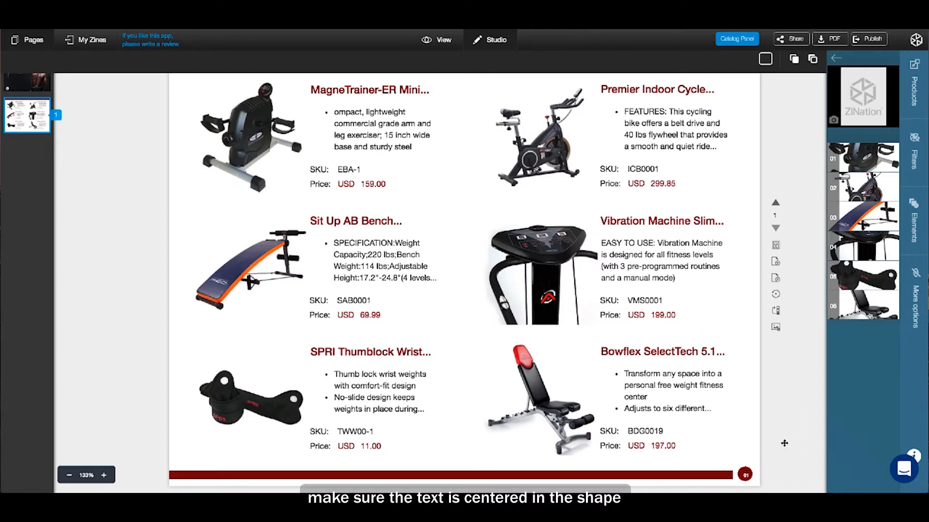
# Adjust the page number's position so it is centered inside the scalloped badge
pyautogui.click(747, 477)
pyautogui.click(776, 455)
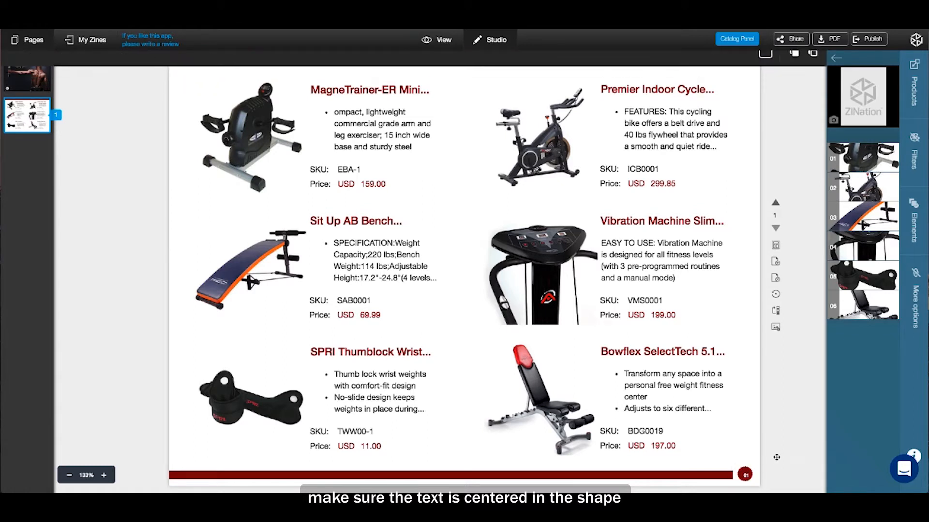
pyautogui.click(746, 474)
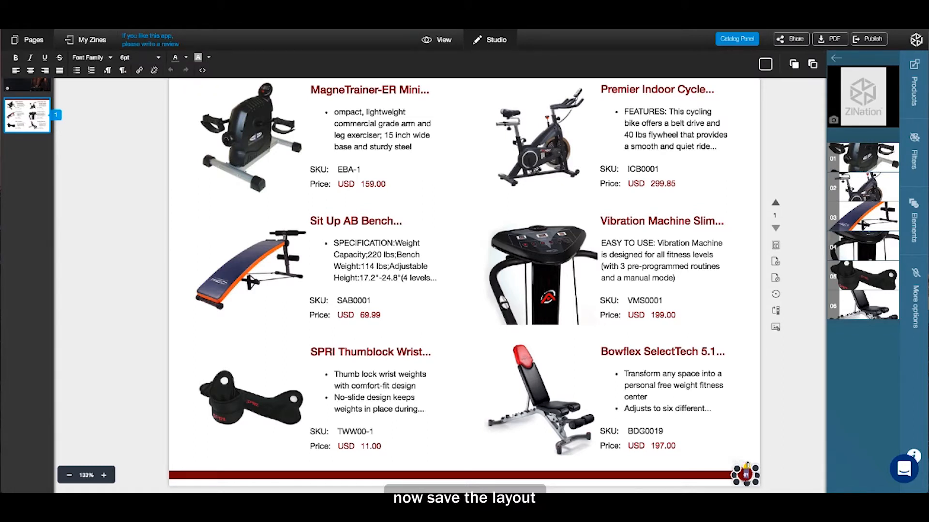
pyautogui.click(782, 452)
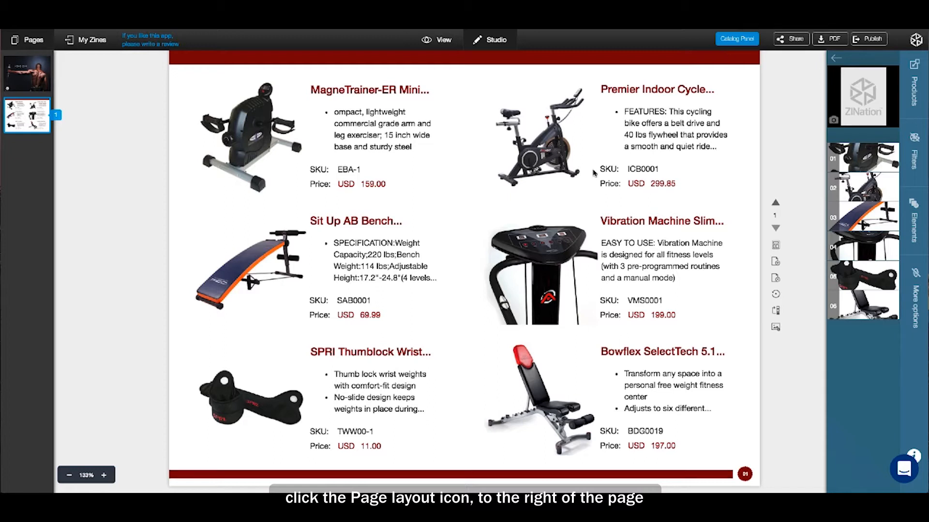
# Save the current six-product page as a new custom layout named "Fitness Man 6 Product Layout"
pyautogui.click(776, 247)
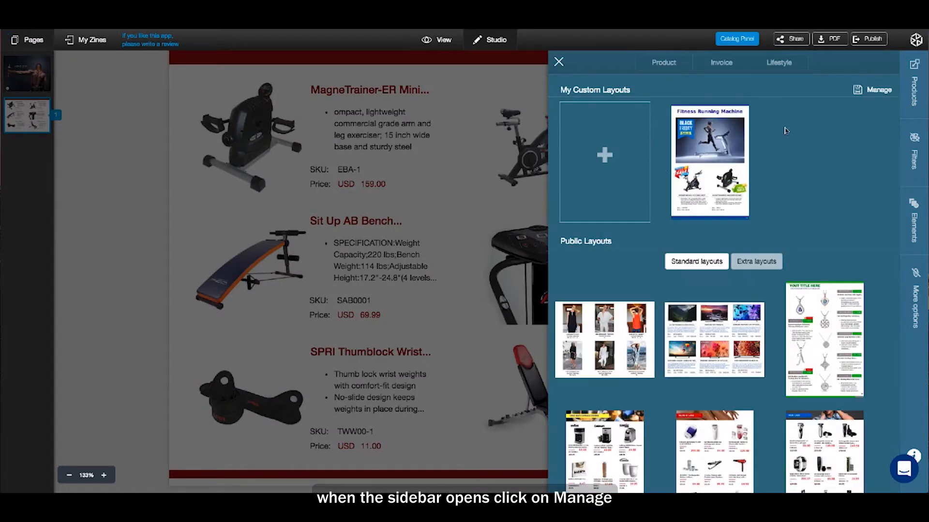
pyautogui.click(879, 91)
pyautogui.click(695, 109)
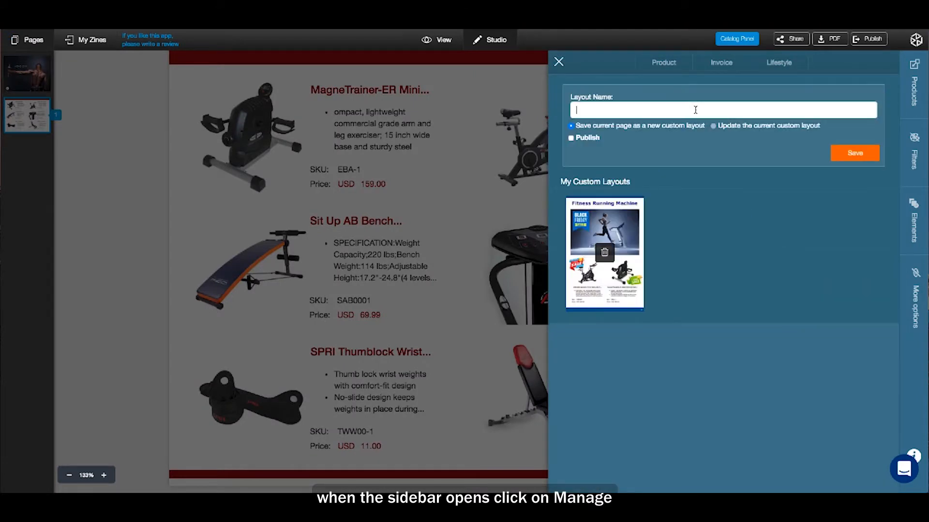
pyautogui.write('F')
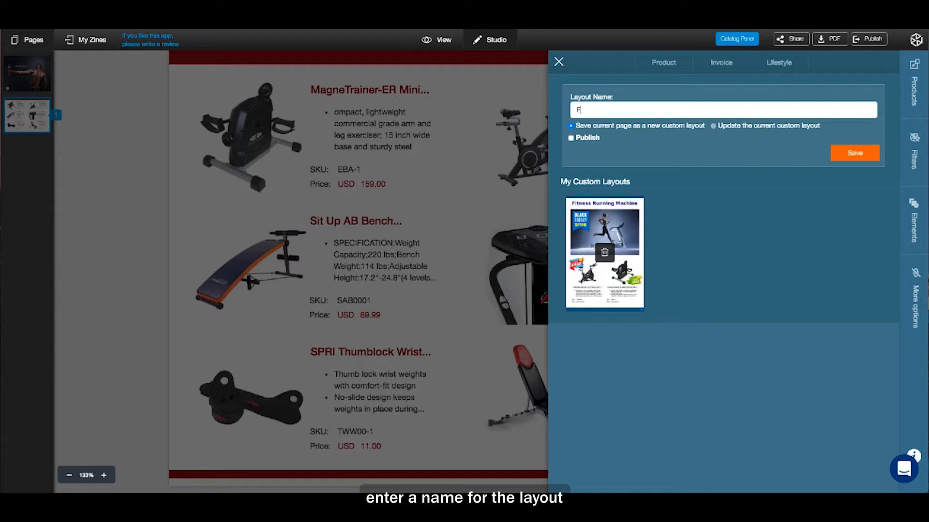
pyautogui.write('itness Man')
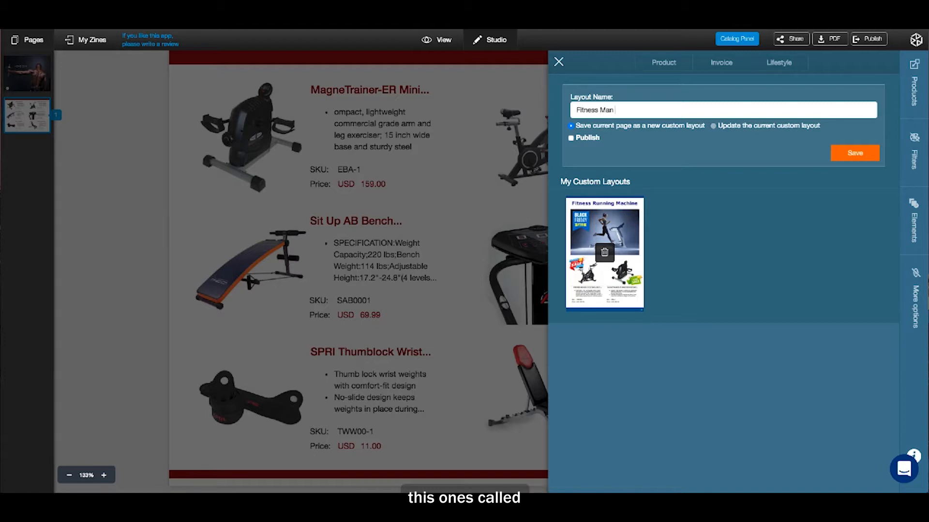
pyautogui.write(' 6 Produ')
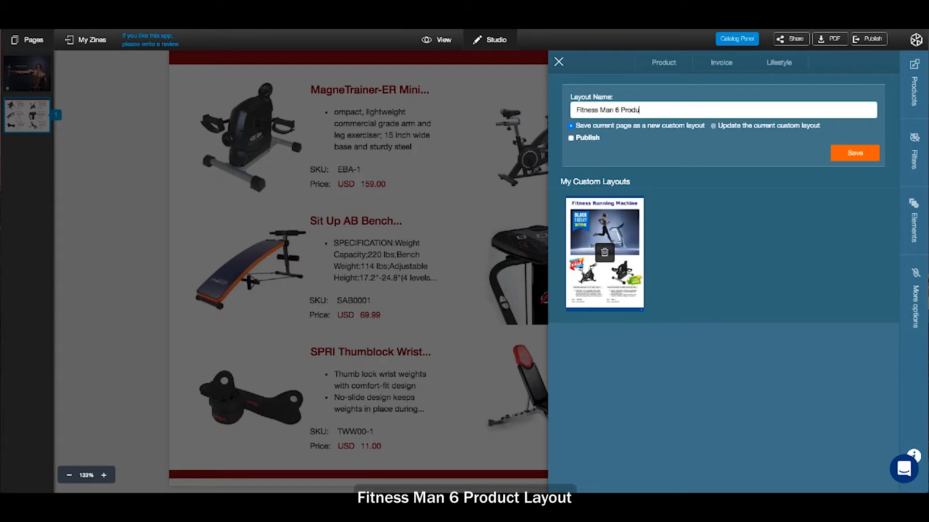
pyautogui.write('ct Layout')
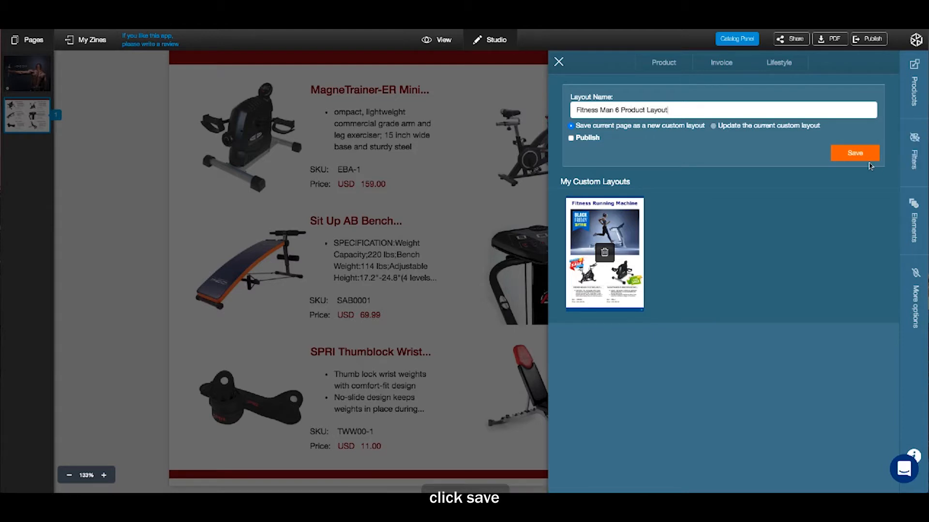
pyautogui.click(855, 154)
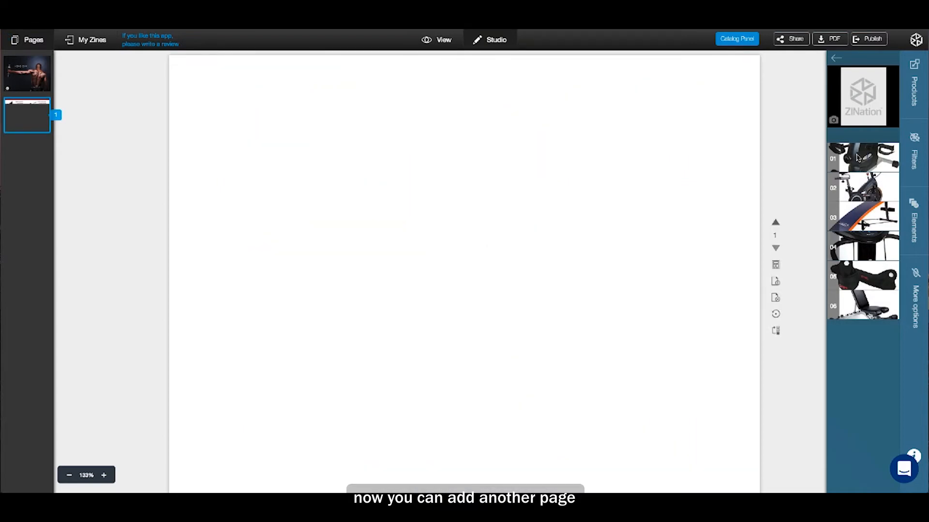
# Add a new page 2 after page 1 and apply the saved custom six-product layout with the dark red header and footer
pyautogui.scroll(-1, 726, 311)
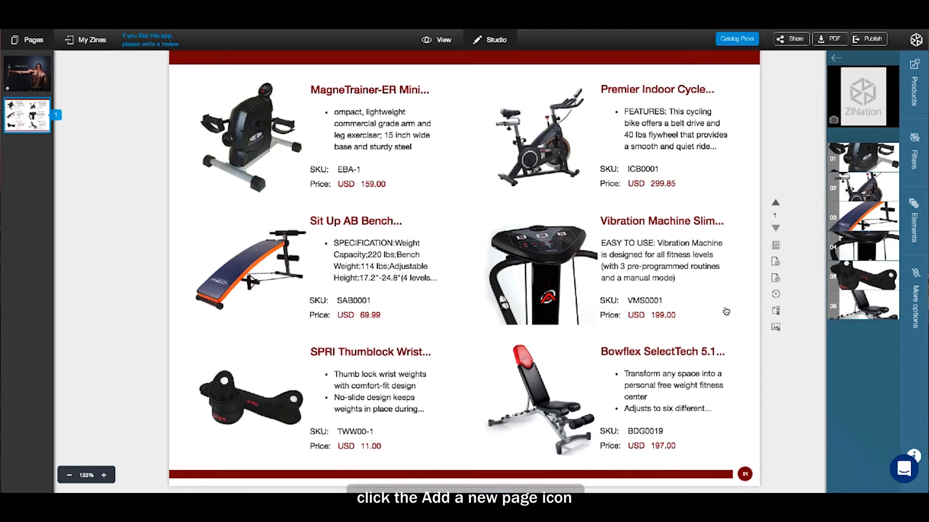
pyautogui.click(776, 262)
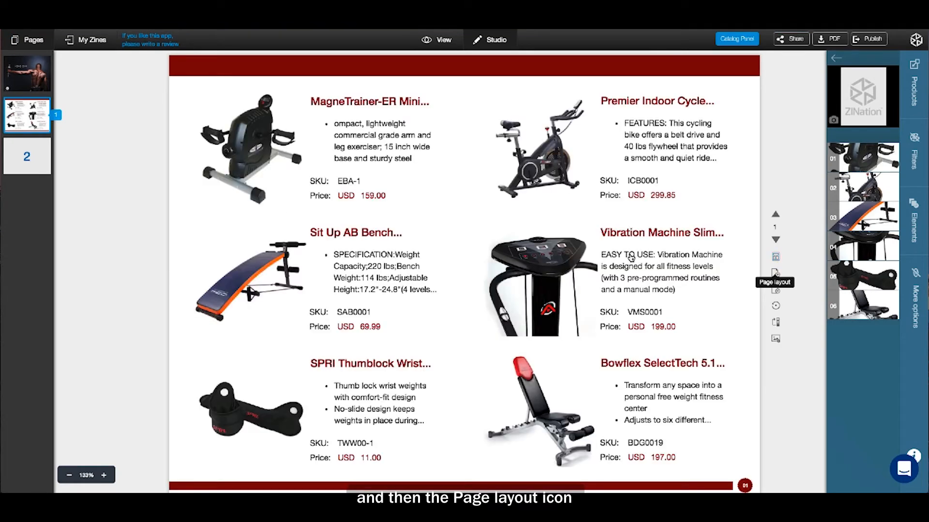
pyautogui.click(34, 162)
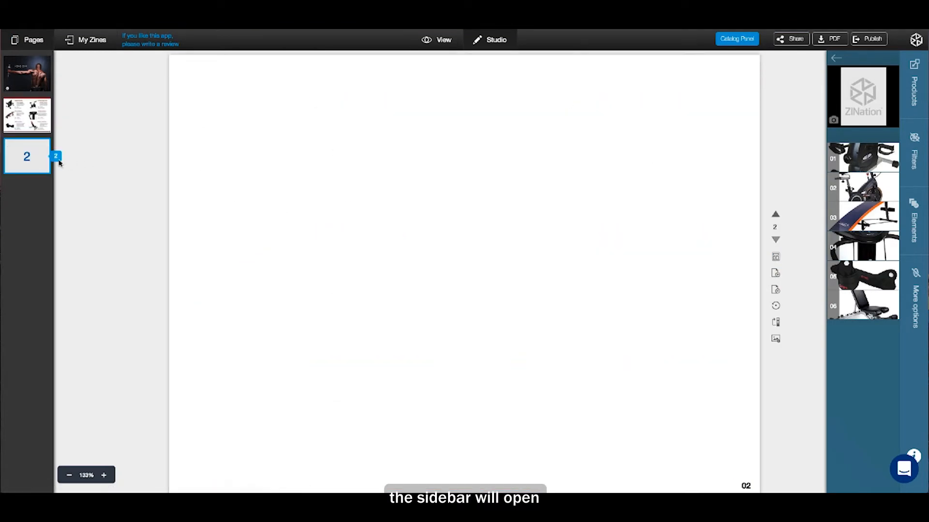
pyautogui.click(776, 247)
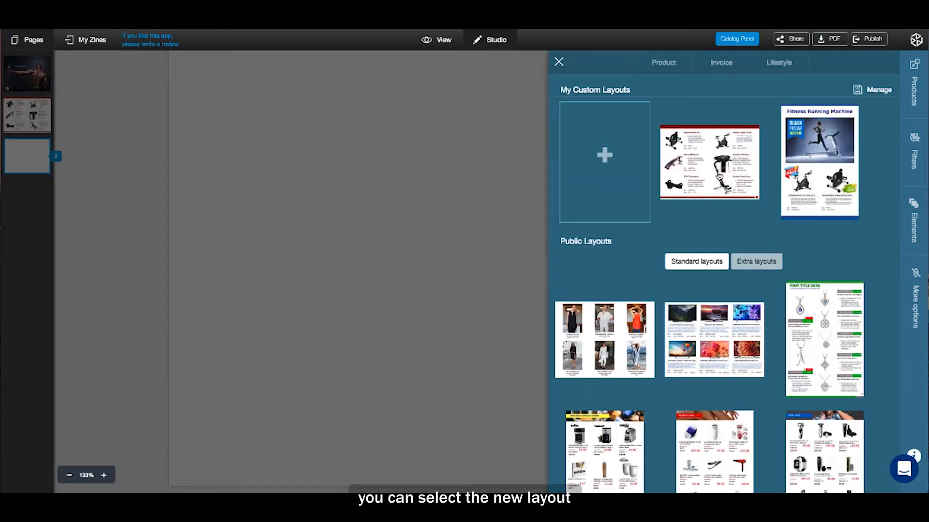
pyautogui.click(714, 164)
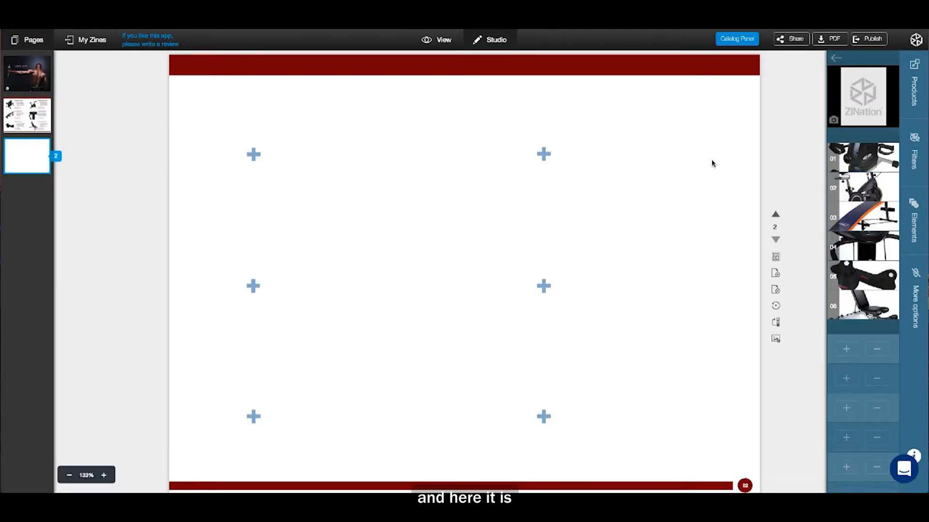
# Fill page 2 with For The Chill Toque, Fresh Move Long Sleeve, Lightspeed Run Hat, Metal Vent Tech Headband, and both Metal Vent Tech Surge Tanks
pyautogui.click(253, 155)
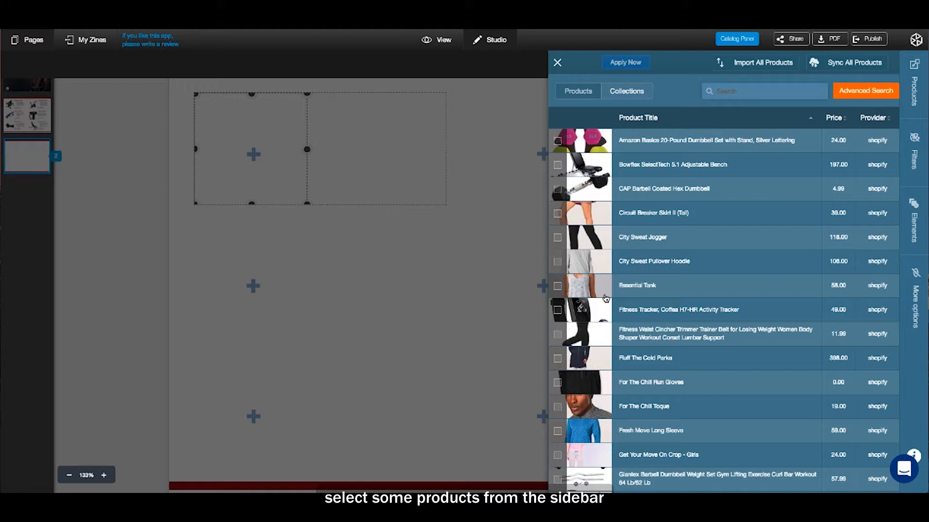
pyautogui.scroll(-5, 605, 298)
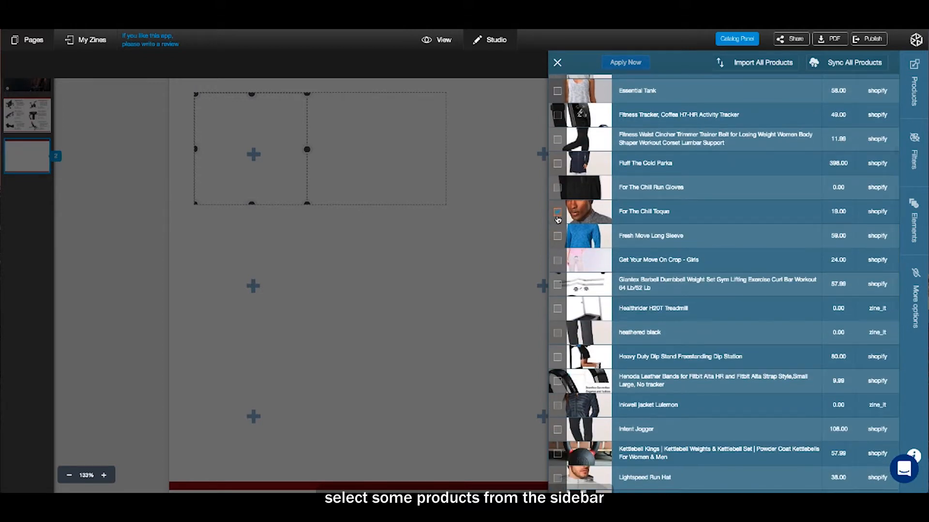
pyautogui.scroll(-5, 585, 279)
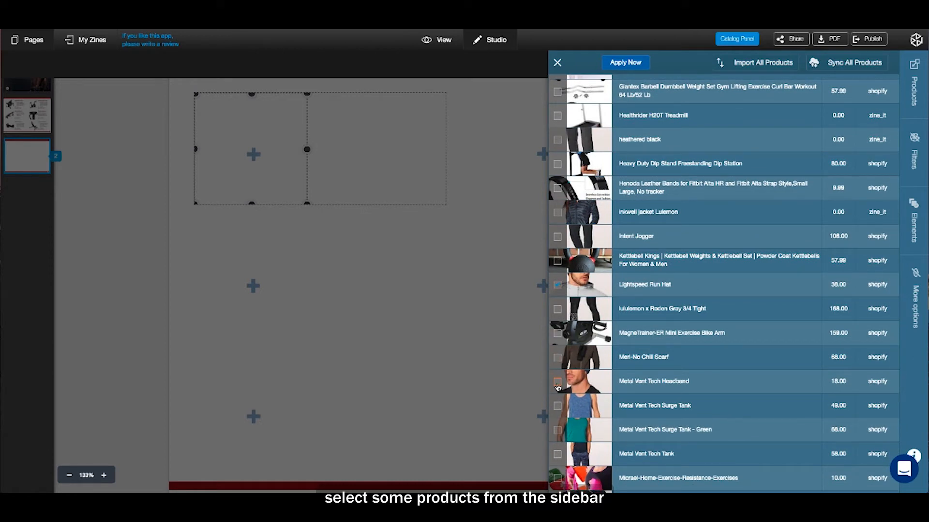
pyautogui.click(559, 432)
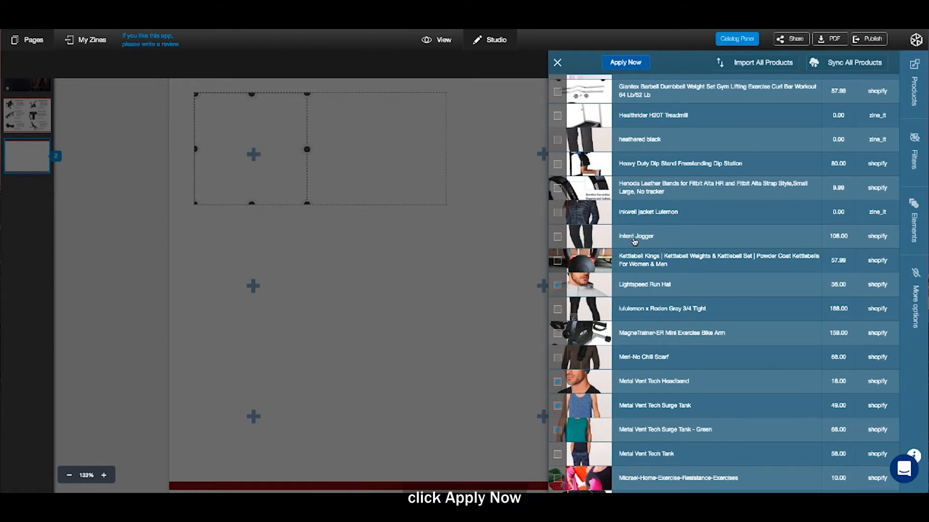
pyautogui.click(634, 64)
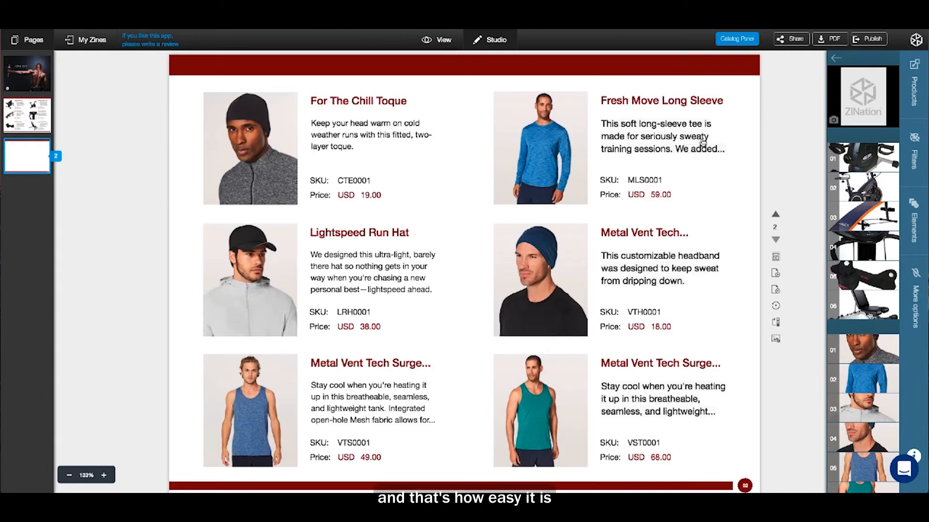
pyautogui.scroll(-1, 703, 142)
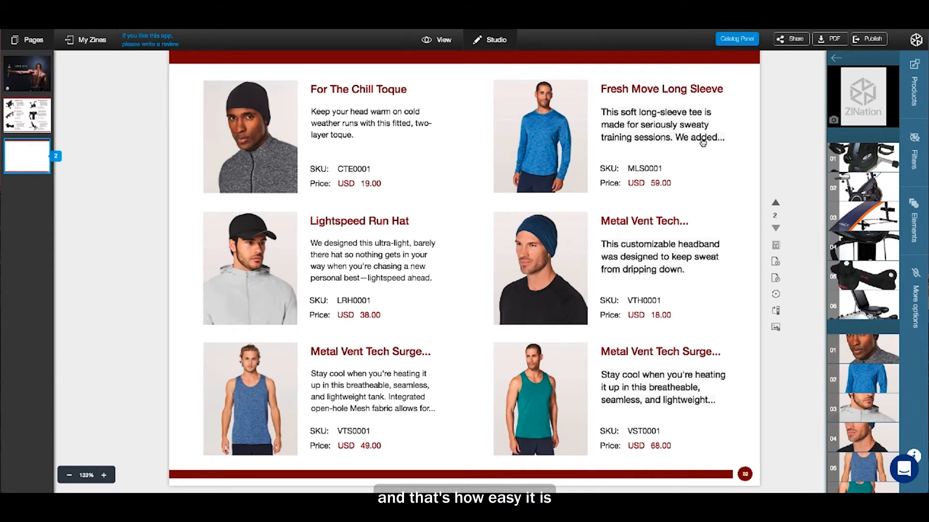
pyautogui.scroll(5, 704, 141)
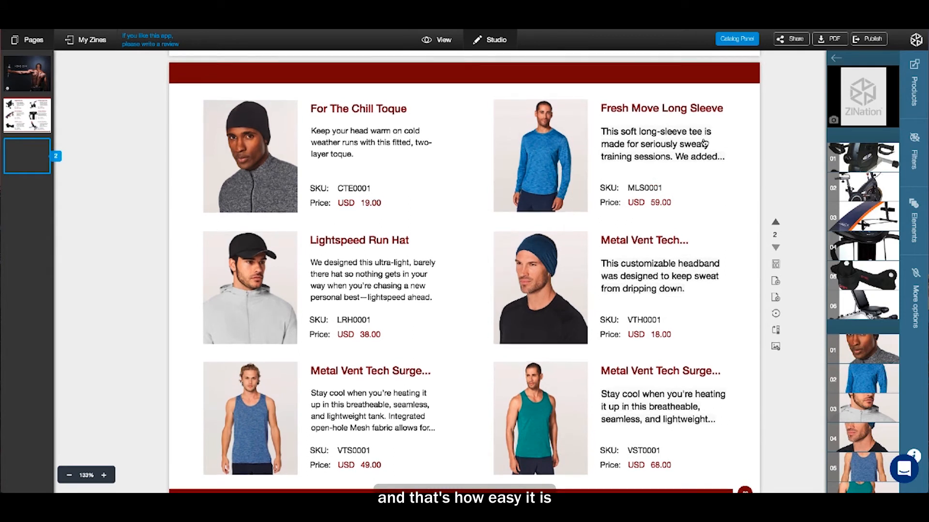
pyautogui.scroll(2, 705, 142)
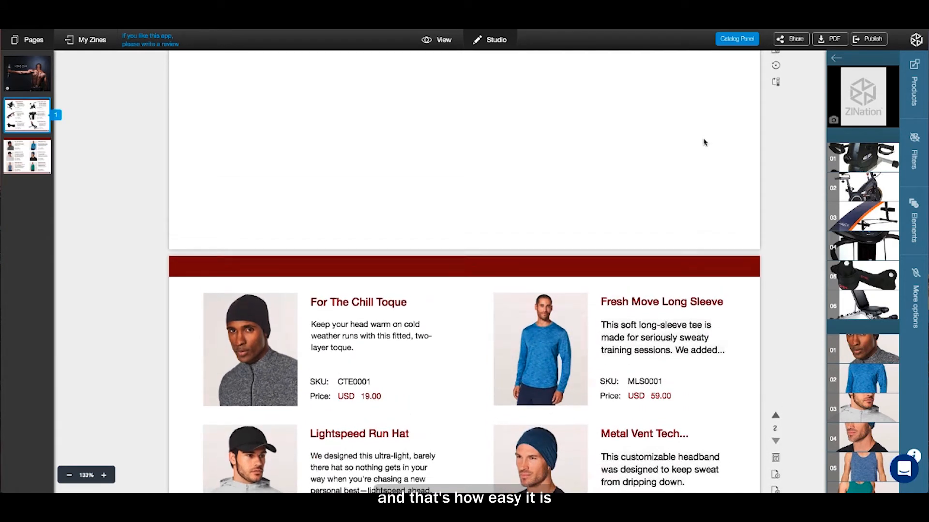
pyautogui.scroll(10, 704, 141)
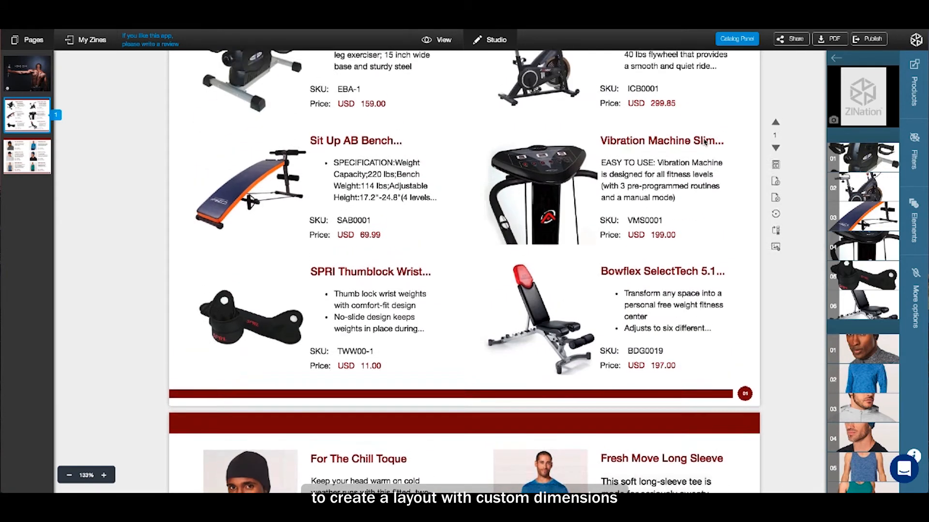
pyautogui.scroll(10, 705, 143)
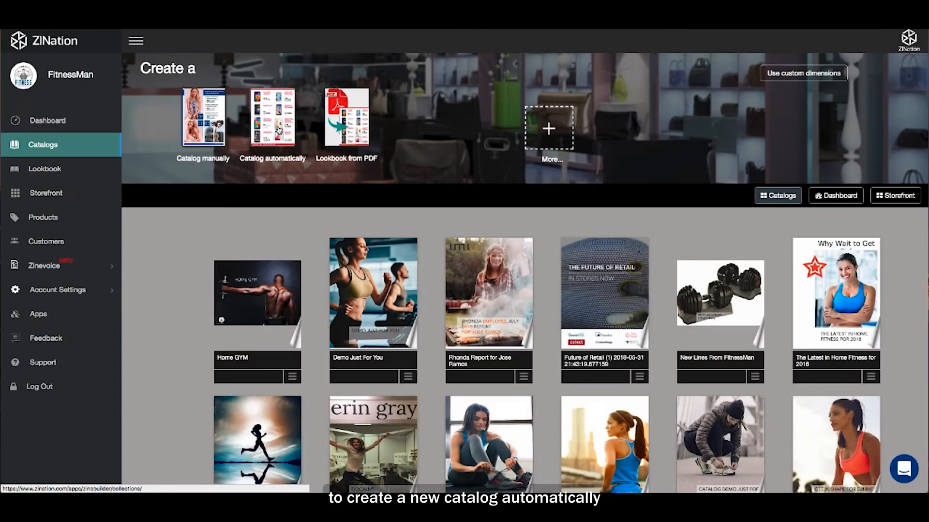
# Start an automatically generated catalog from the Home Gym Equipment and Men collections and submit the selection
pyautogui.click(278, 126)
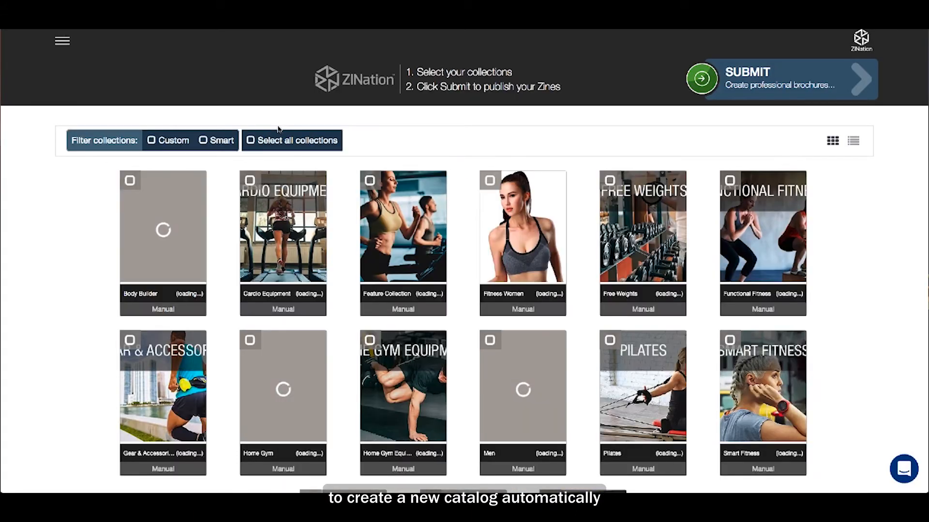
pyautogui.click(370, 342)
pyautogui.click(491, 342)
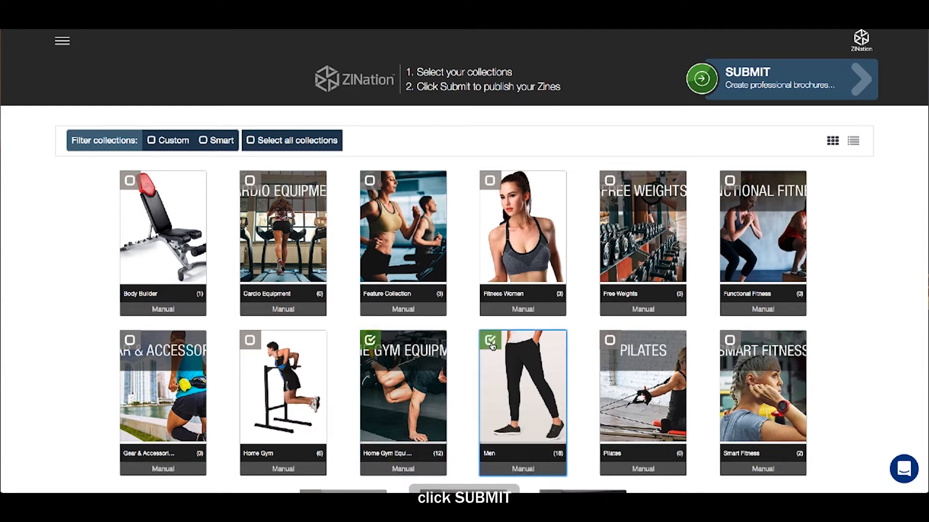
pyautogui.click(701, 79)
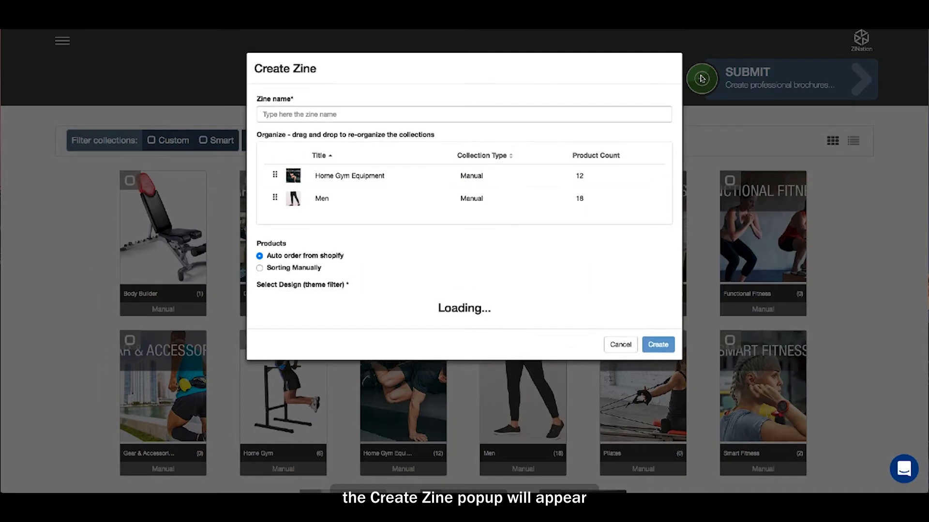
# Name the new zine "Home GYM product"
pyautogui.click(427, 115)
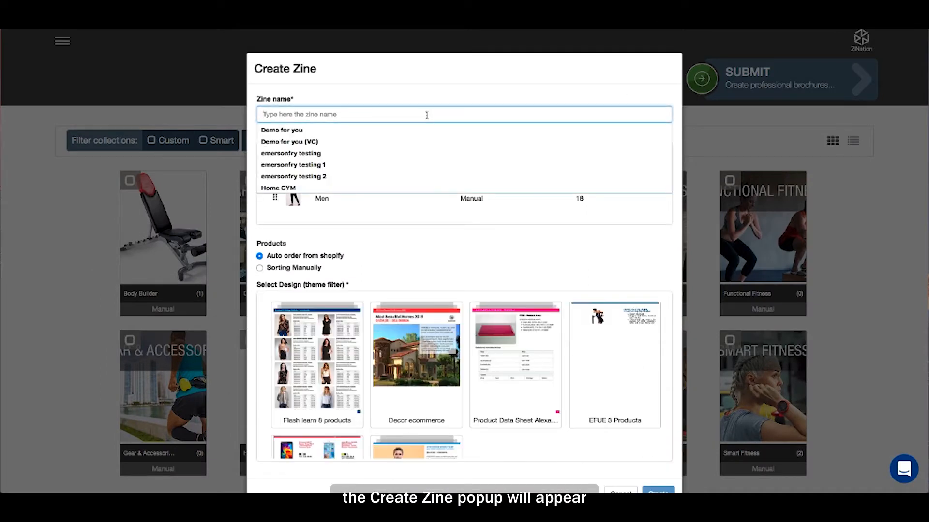
pyautogui.write('Home ')
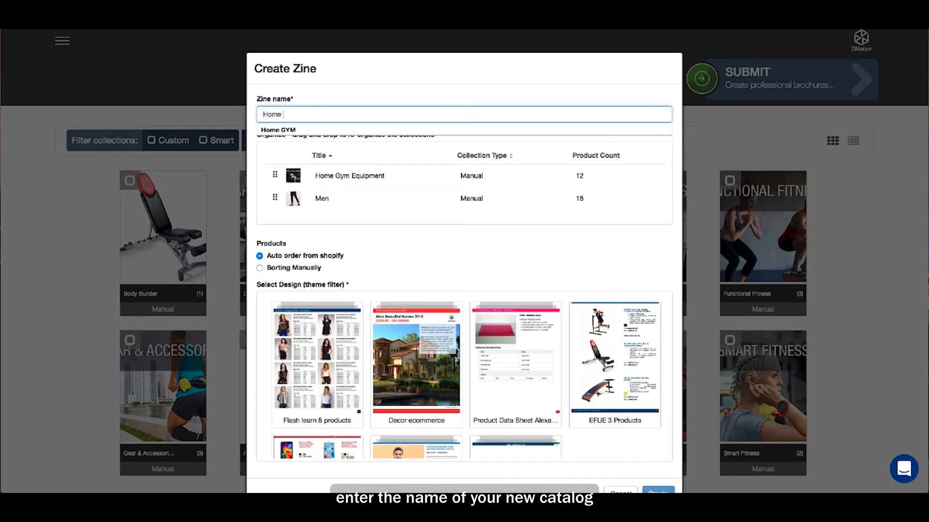
pyautogui.write('GYM')
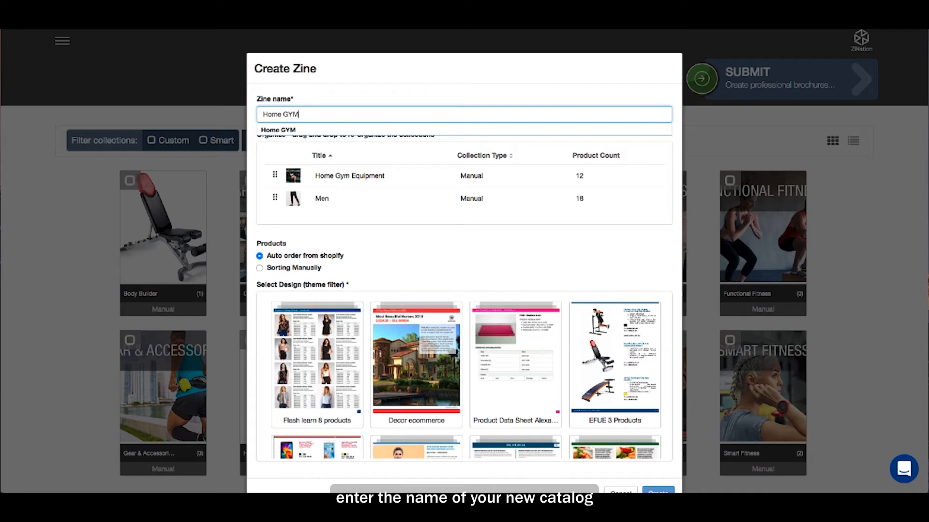
pyautogui.click(426, 115)
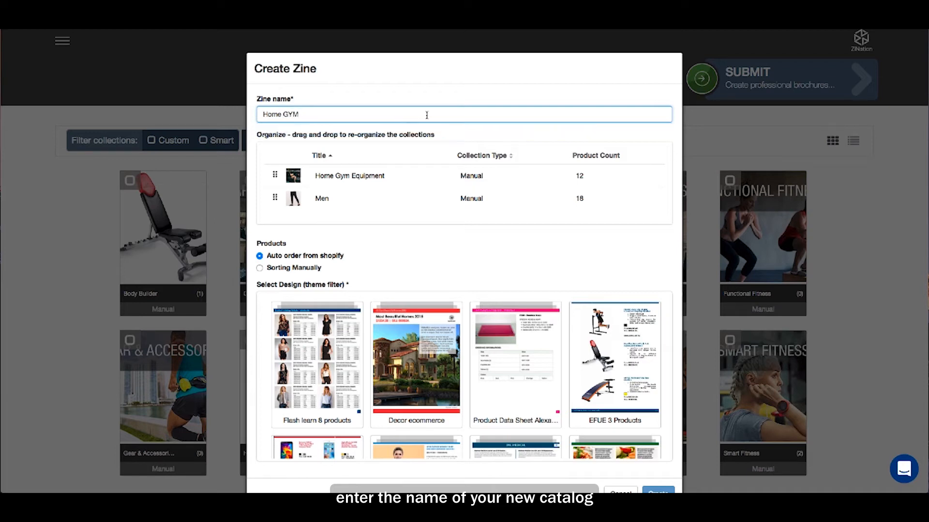
pyautogui.write('M product')
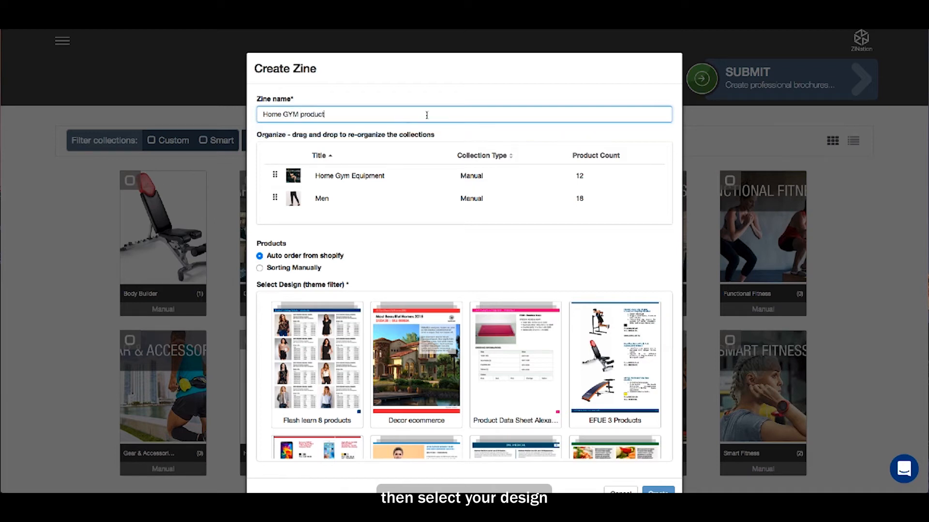
# Choose the custom six-product layout with dark red header and footer as the zine's design and create the catalog
pyautogui.scroll(-5, 523, 304)
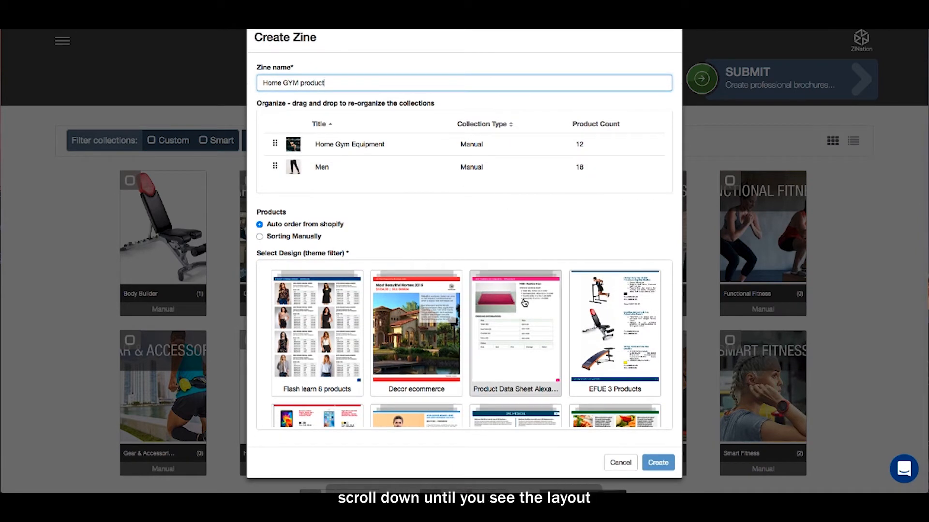
pyautogui.scroll(-10, 523, 304)
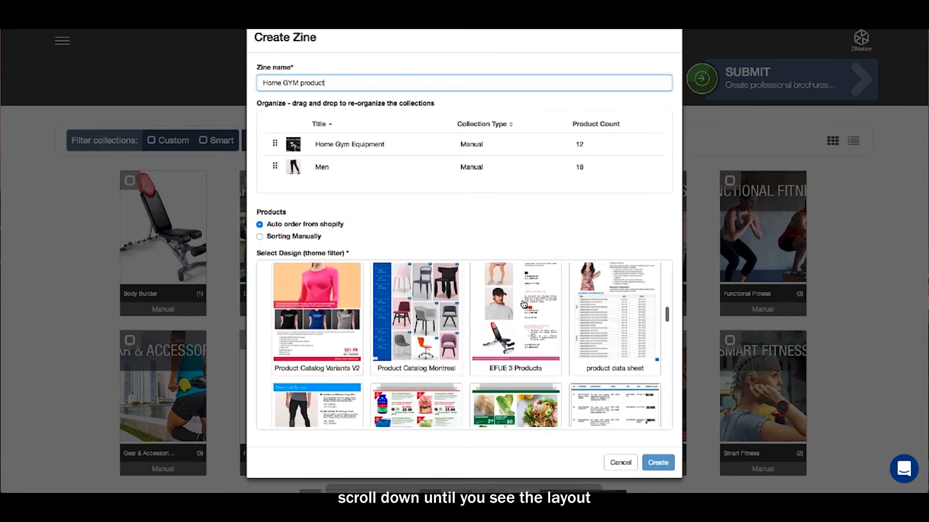
pyautogui.scroll(-10, 522, 304)
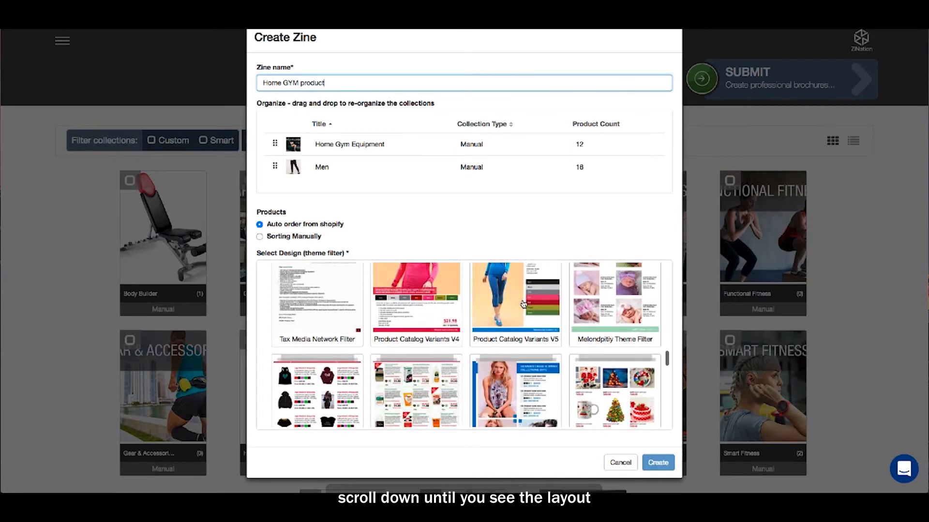
pyautogui.scroll(-2, 524, 304)
pyautogui.click(426, 341)
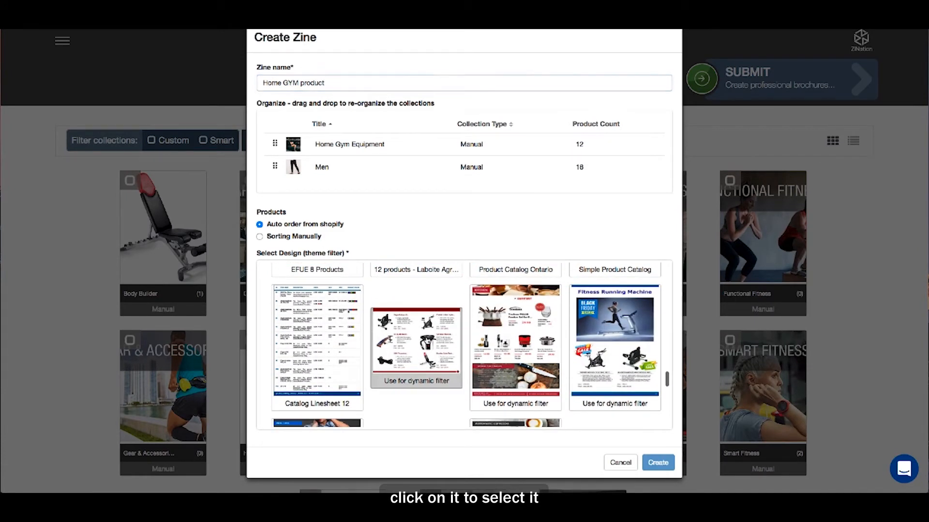
pyautogui.click(658, 463)
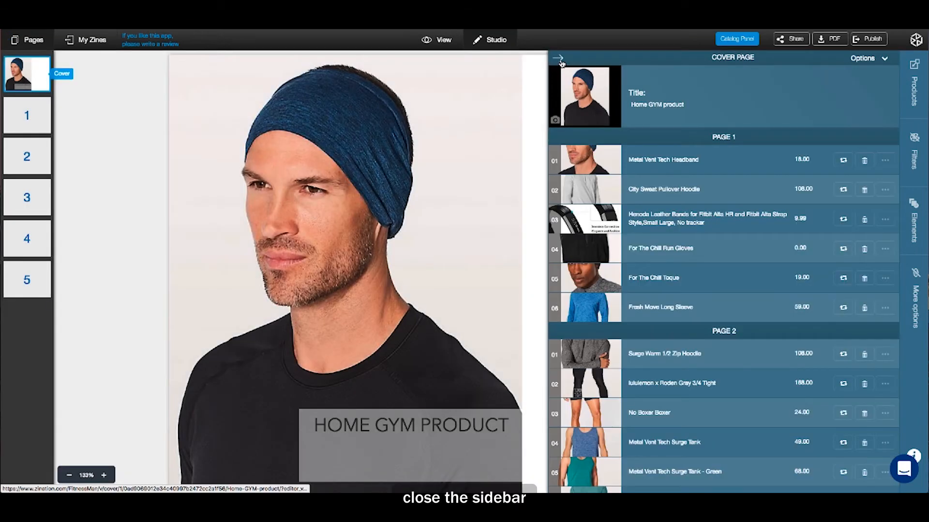
# Collapse the product sidebar and review the generated catalog from the cover through page 5
pyautogui.click(559, 60)
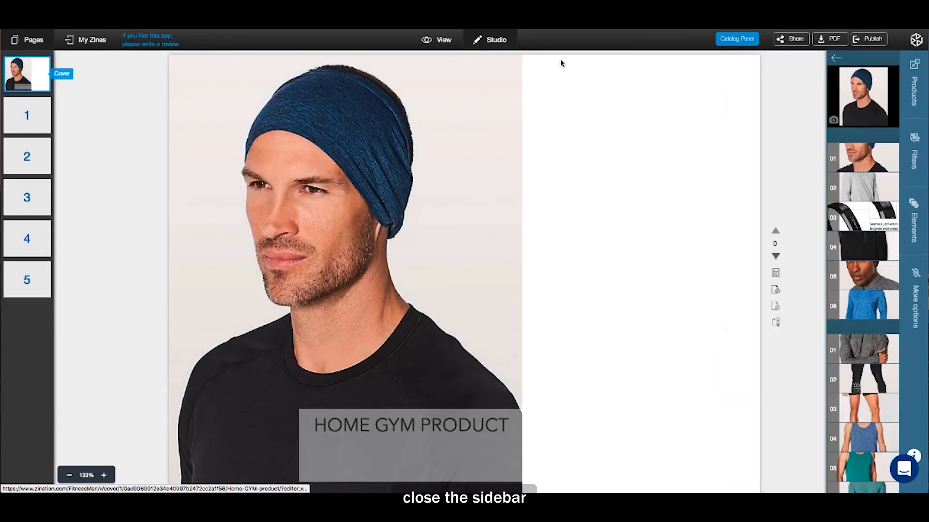
pyautogui.scroll(-5, 514, 245)
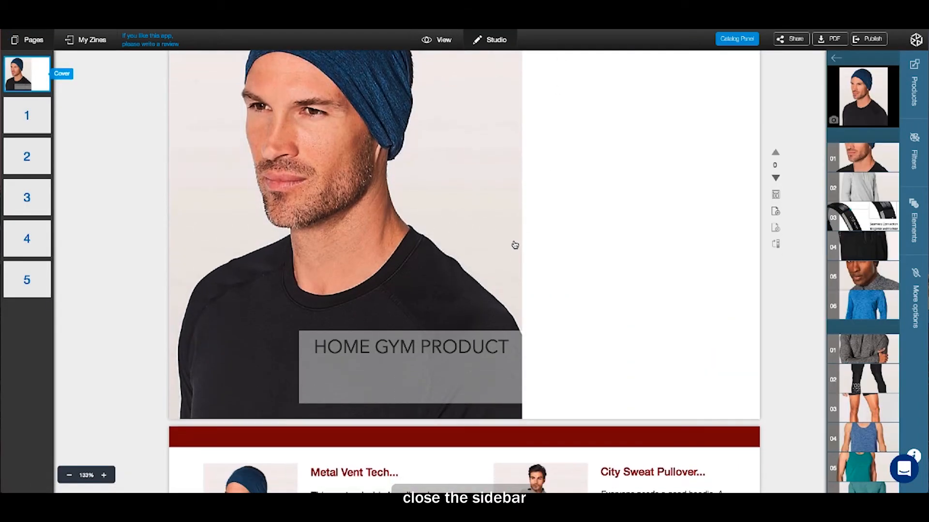
pyautogui.scroll(-10, 515, 245)
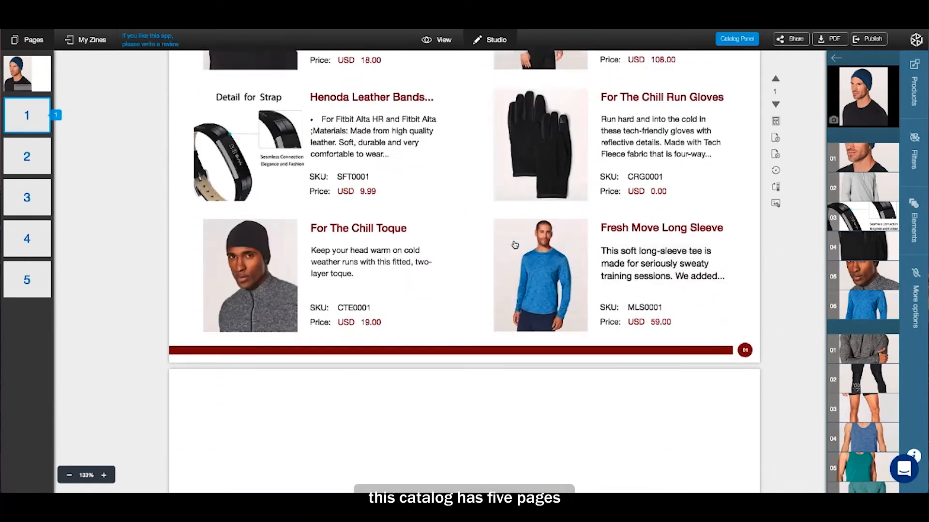
pyautogui.scroll(-1, 514, 246)
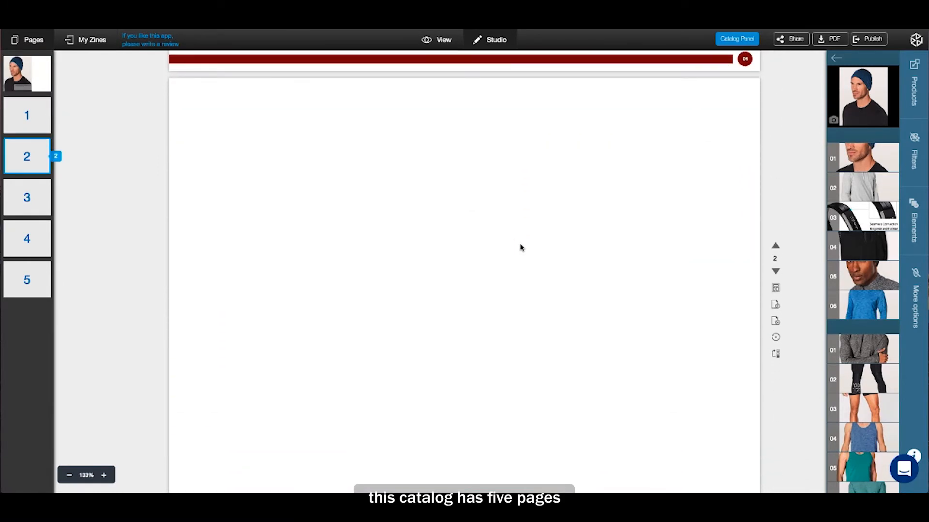
pyautogui.scroll(-5, 521, 248)
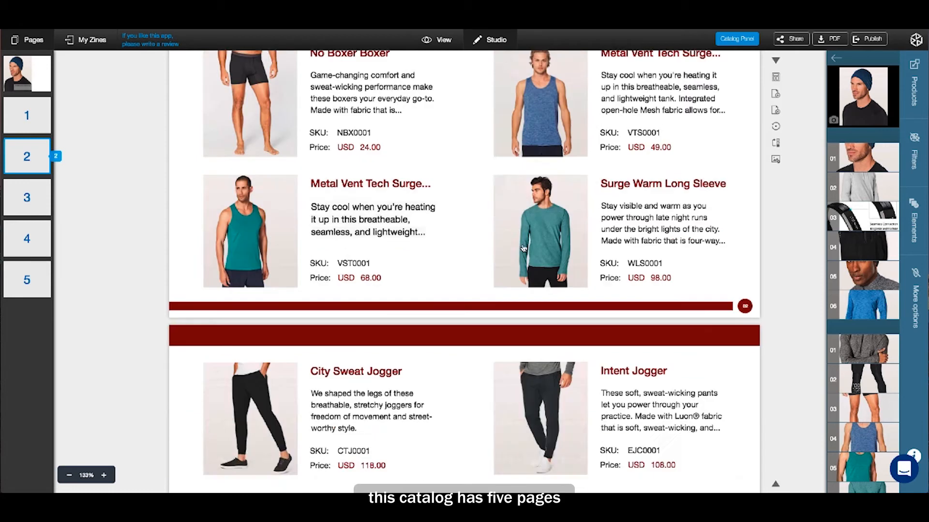
pyautogui.scroll(-12, 523, 248)
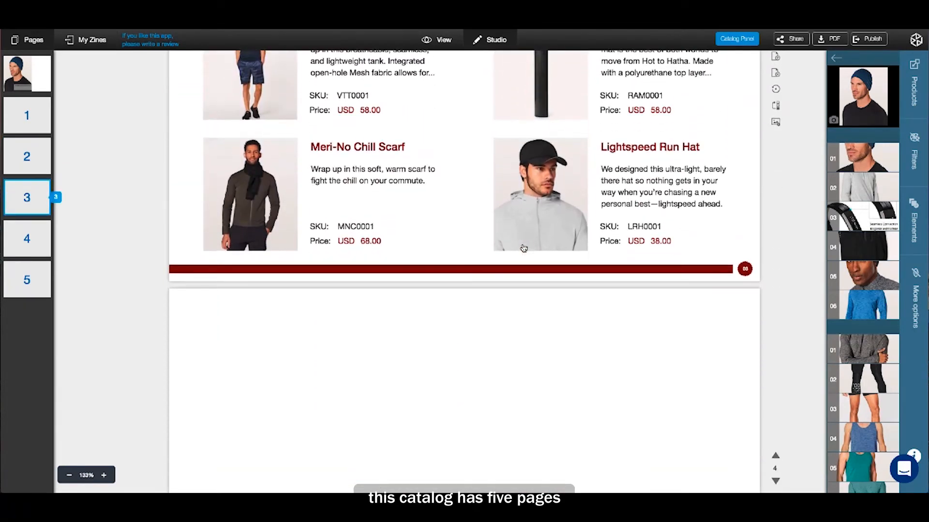
pyautogui.scroll(-2, 522, 248)
pyautogui.scroll(-12, 523, 248)
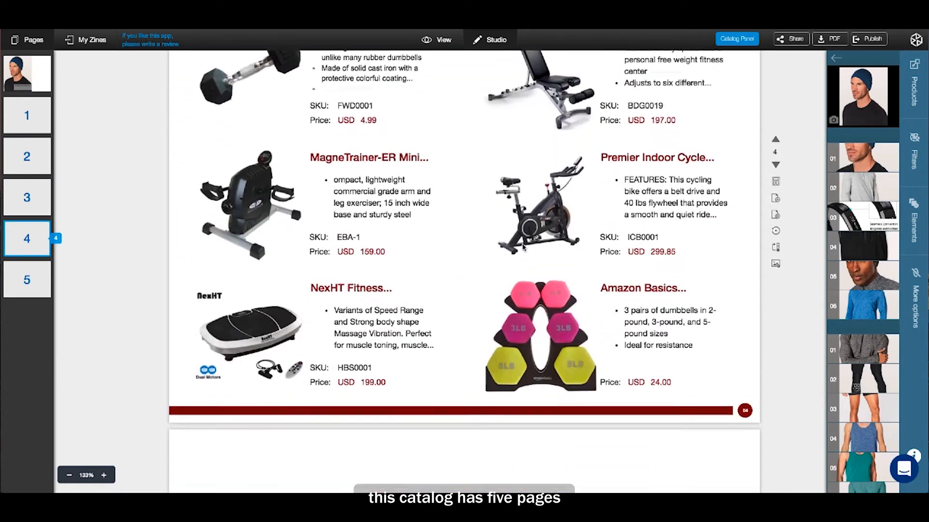
pyautogui.scroll(-5, 523, 248)
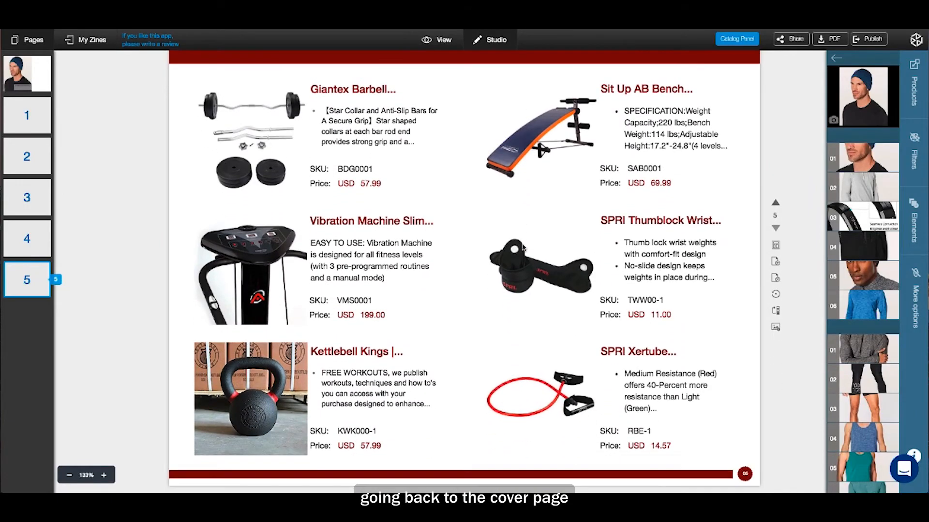
# Enlarge the cover image to fill the whole cover page and reposition it so more of the headband shows
pyautogui.scroll(2, 523, 248)
pyautogui.scroll(20, 523, 248)
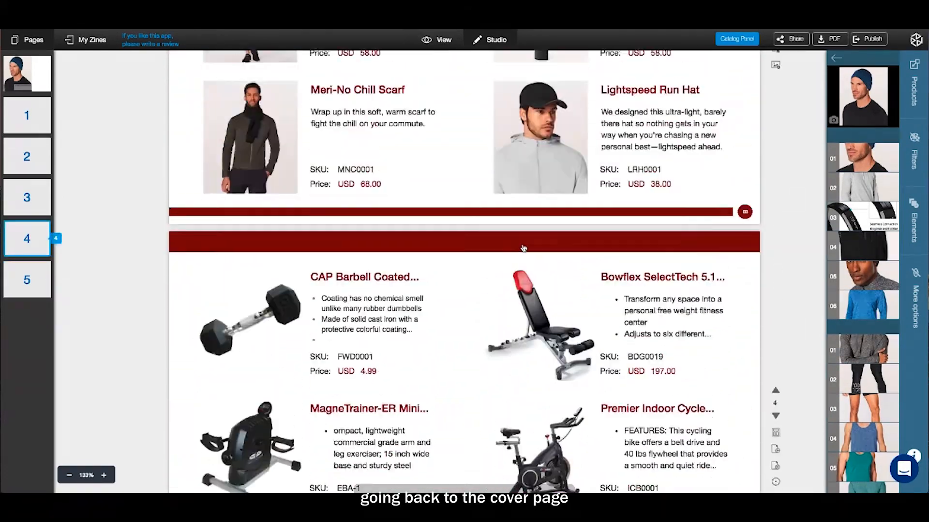
pyautogui.scroll(20, 523, 248)
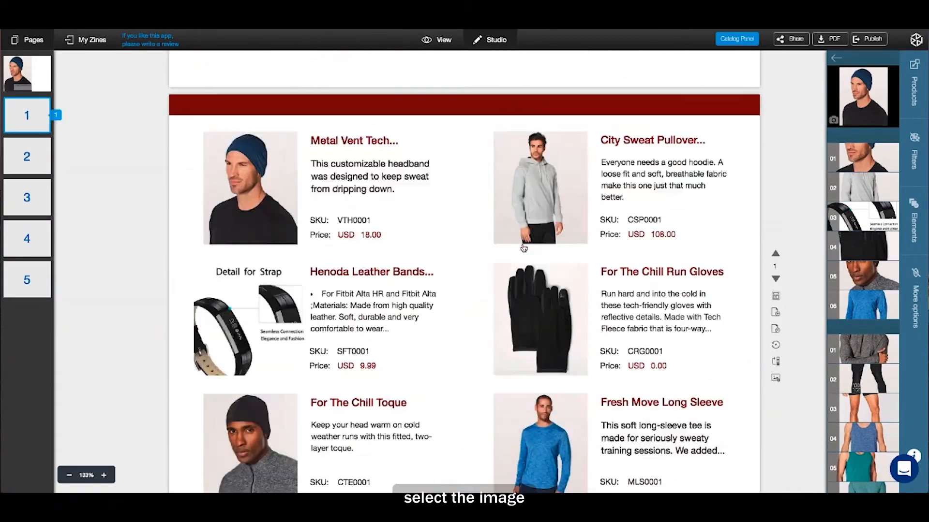
pyautogui.click(511, 248)
pyautogui.moveTo(523, 307); pyautogui.dragTo(726, 331)
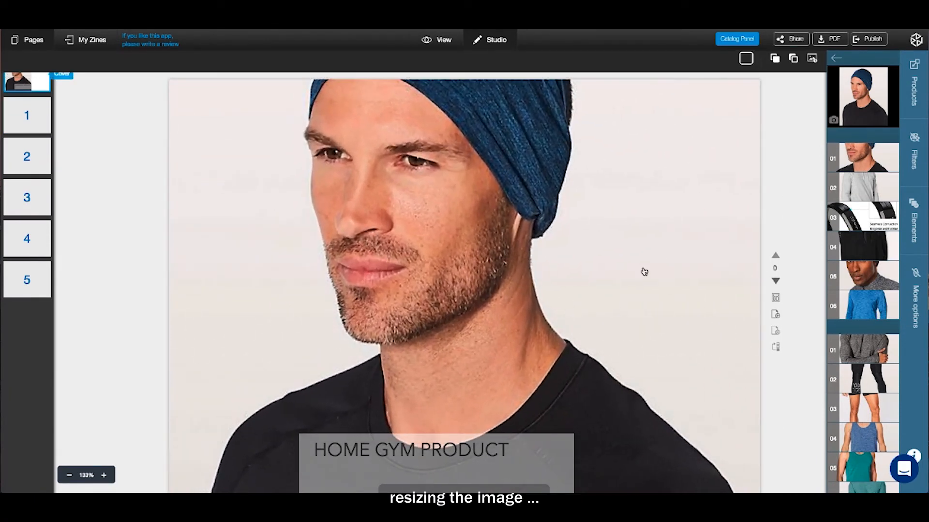
pyautogui.click(631, 276)
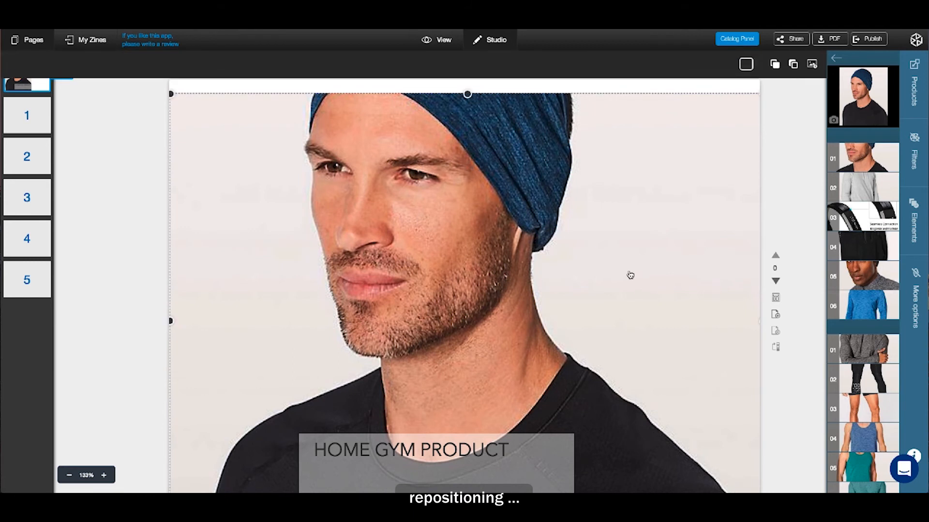
pyautogui.moveTo(550, 196); pyautogui.dragTo(550, 222)
pyautogui.moveTo(465, 120); pyautogui.dragTo(465, 86)
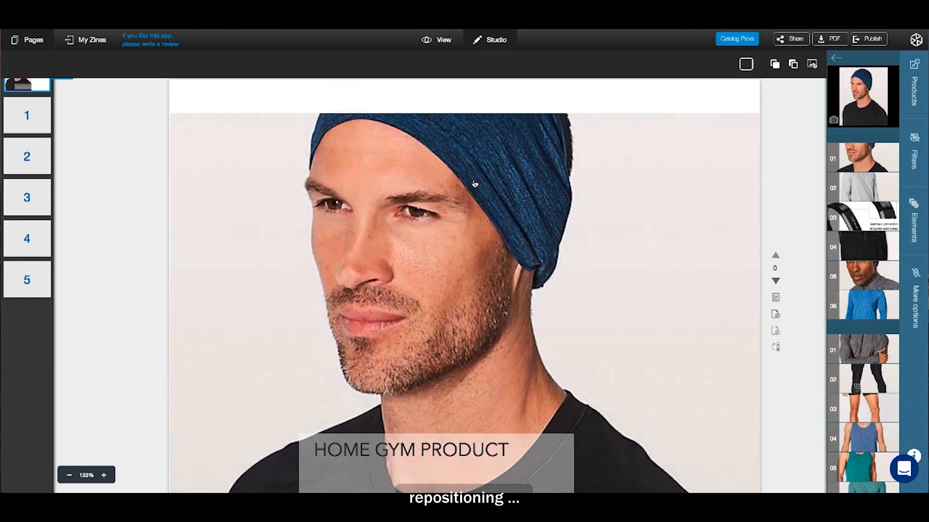
pyautogui.moveTo(475, 184); pyautogui.dragTo(476, 206)
pyautogui.moveTo(469, 135); pyautogui.dragTo(468, 83)
pyautogui.moveTo(482, 197); pyautogui.dragTo(478, 189)
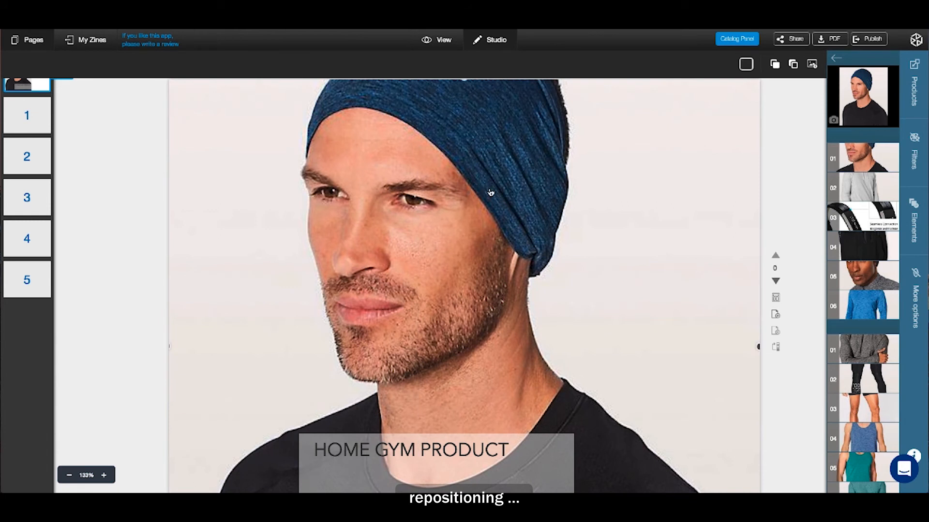
# Send the grey box around the cover title to the back, behind the cover image
pyautogui.scroll(-2, 490, 192)
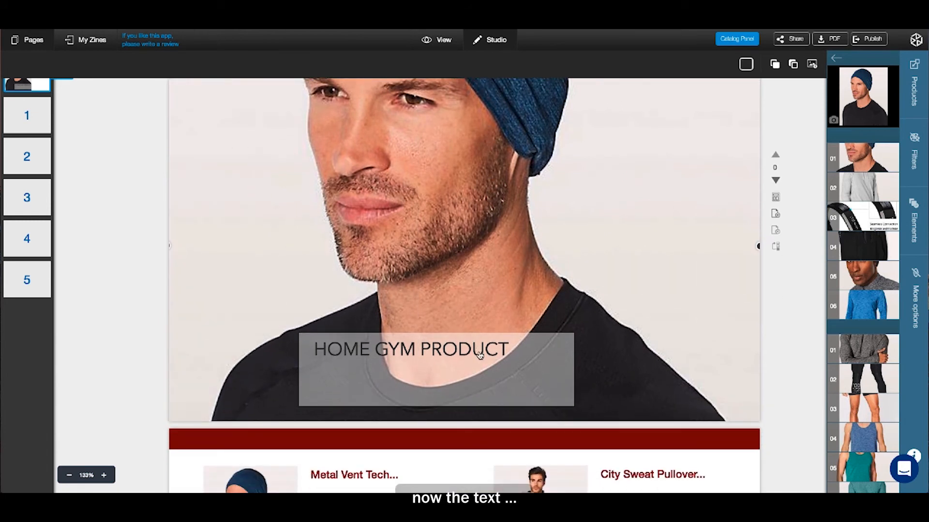
pyautogui.click(517, 366)
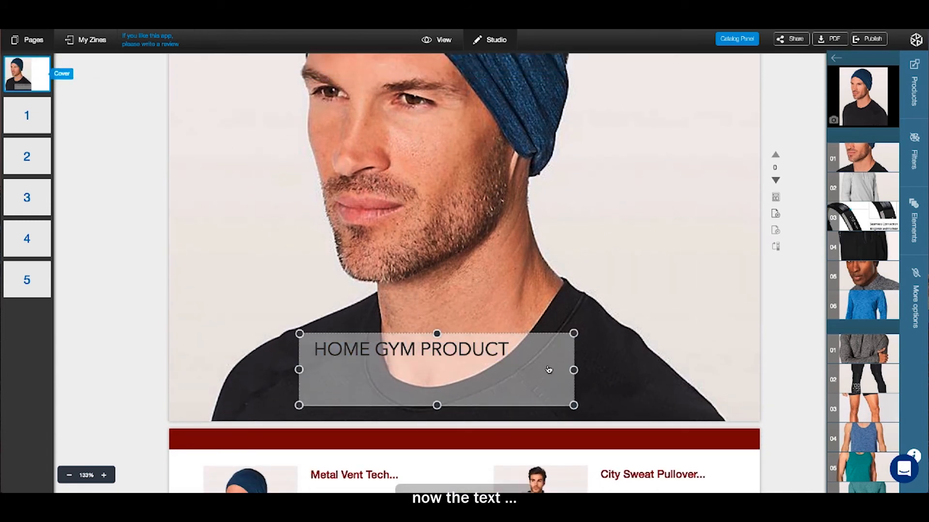
pyautogui.click(813, 63)
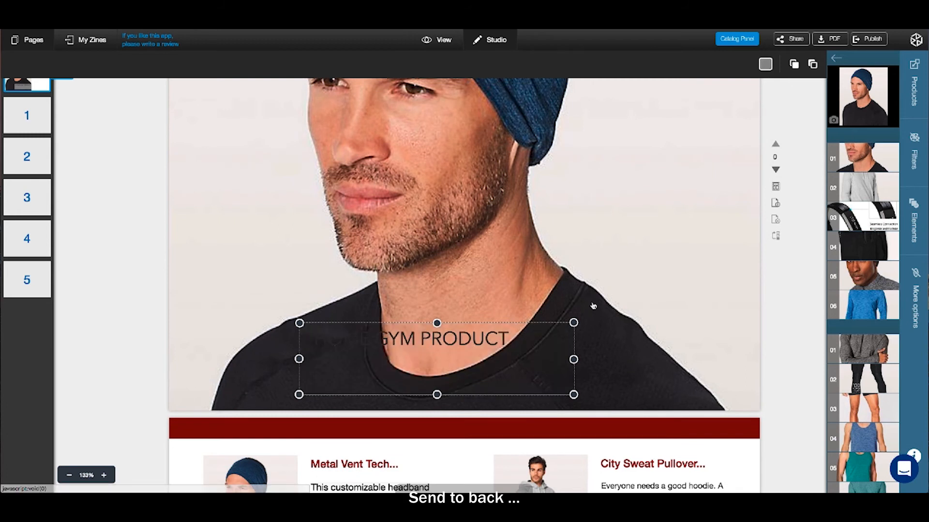
# Format the HOME GYM PRODUCT cover title as white, centered text and move it down near the cover's lower edge
pyautogui.doubleClick(479, 337)
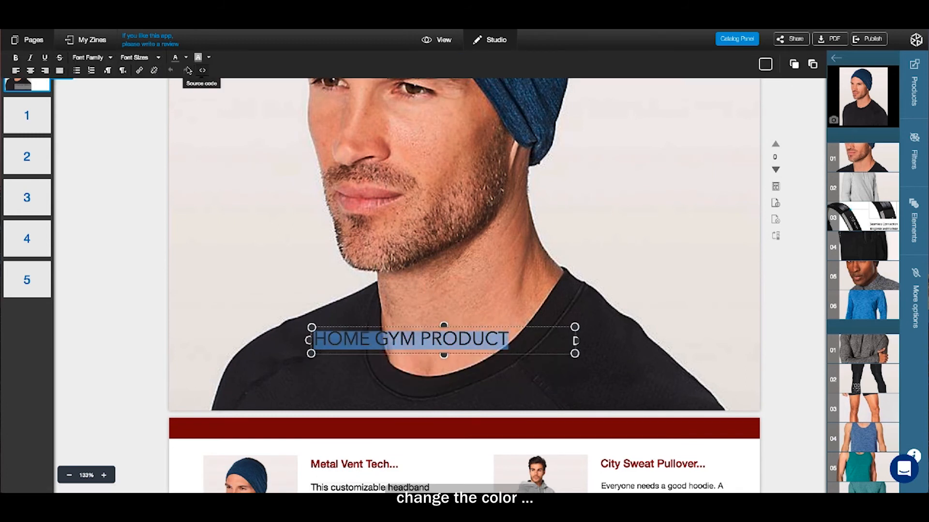
pyautogui.click(186, 58)
pyautogui.click(241, 106)
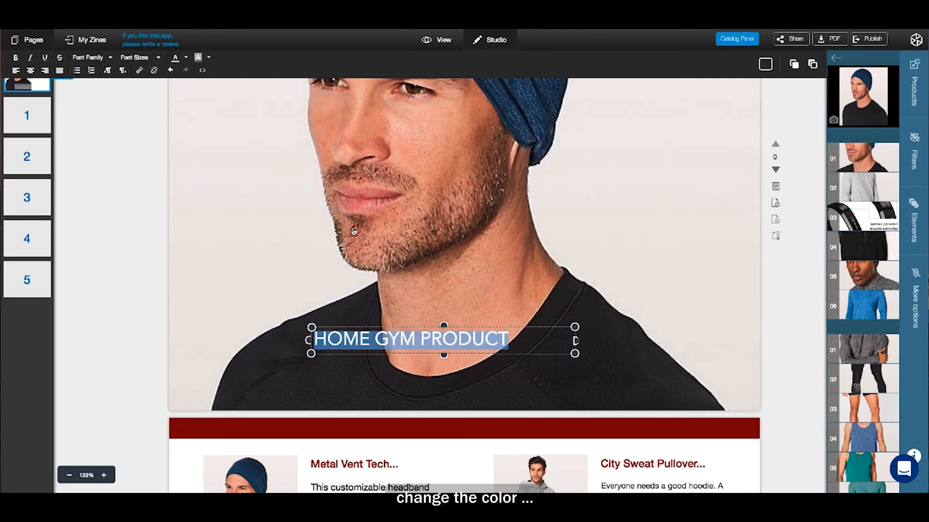
pyautogui.click(30, 70)
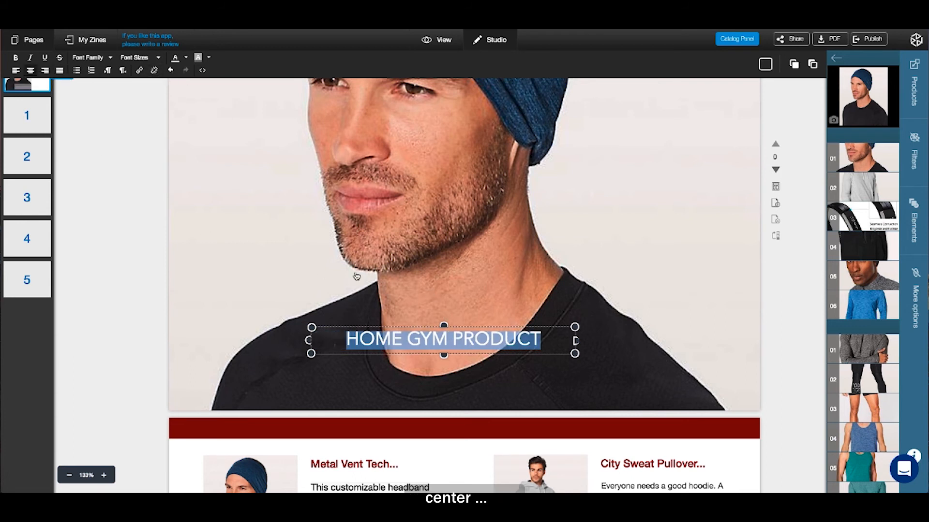
pyautogui.moveTo(416, 322); pyautogui.dragTo(424, 371)
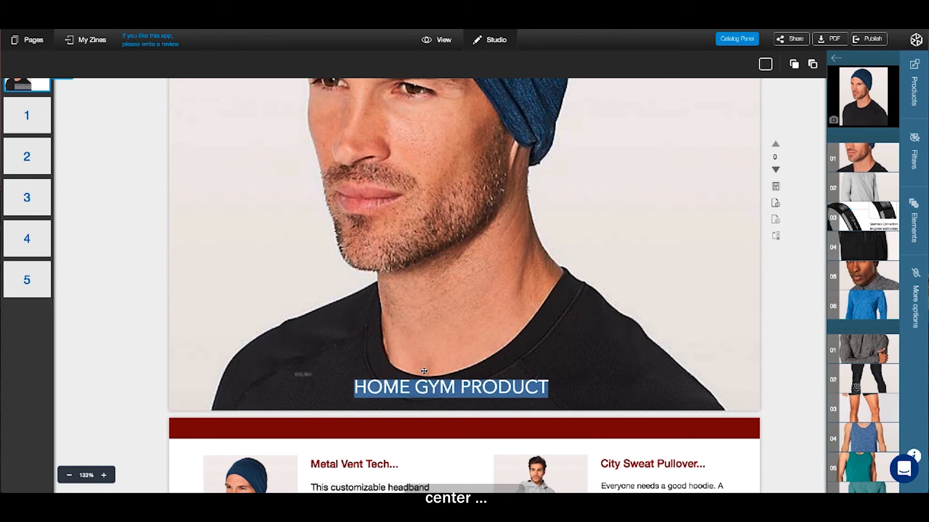
pyautogui.click(703, 305)
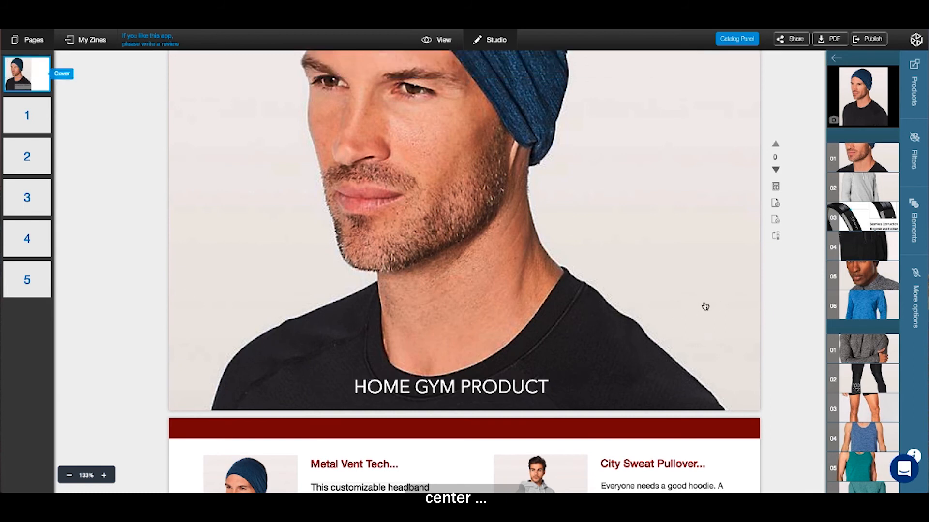
# Review the finished catalog's product pages from page 1 through page 5
pyautogui.scroll(-10, 702, 306)
pyautogui.scroll(-15, 702, 306)
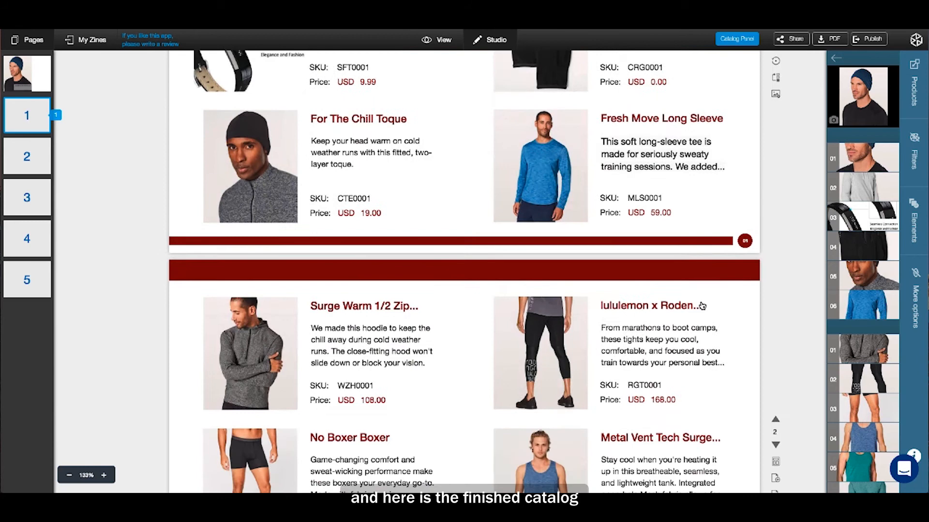
pyautogui.scroll(-8, 702, 306)
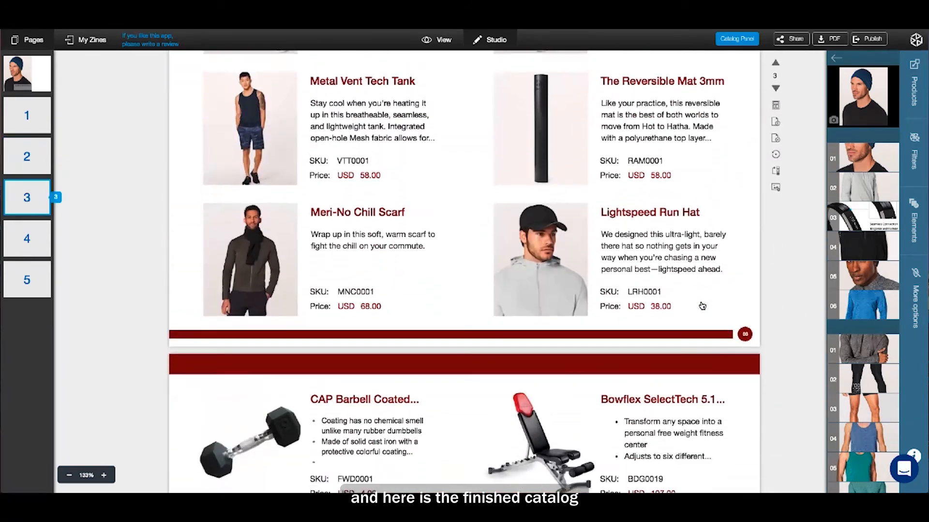
pyautogui.scroll(-8, 702, 306)
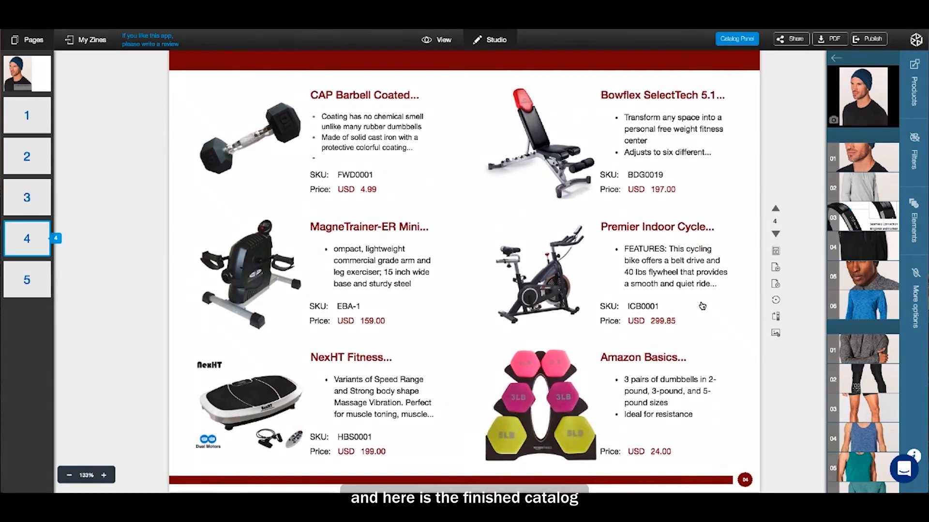
pyautogui.scroll(-5, 702, 306)
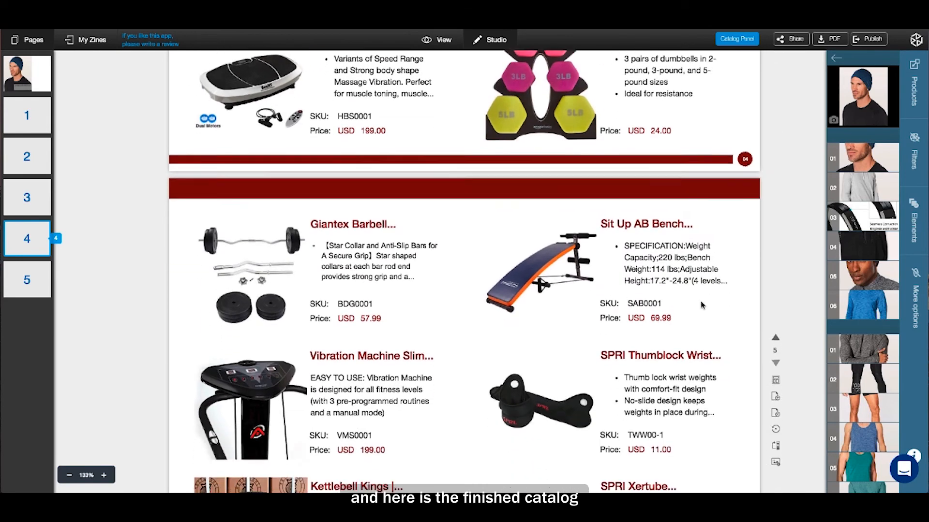